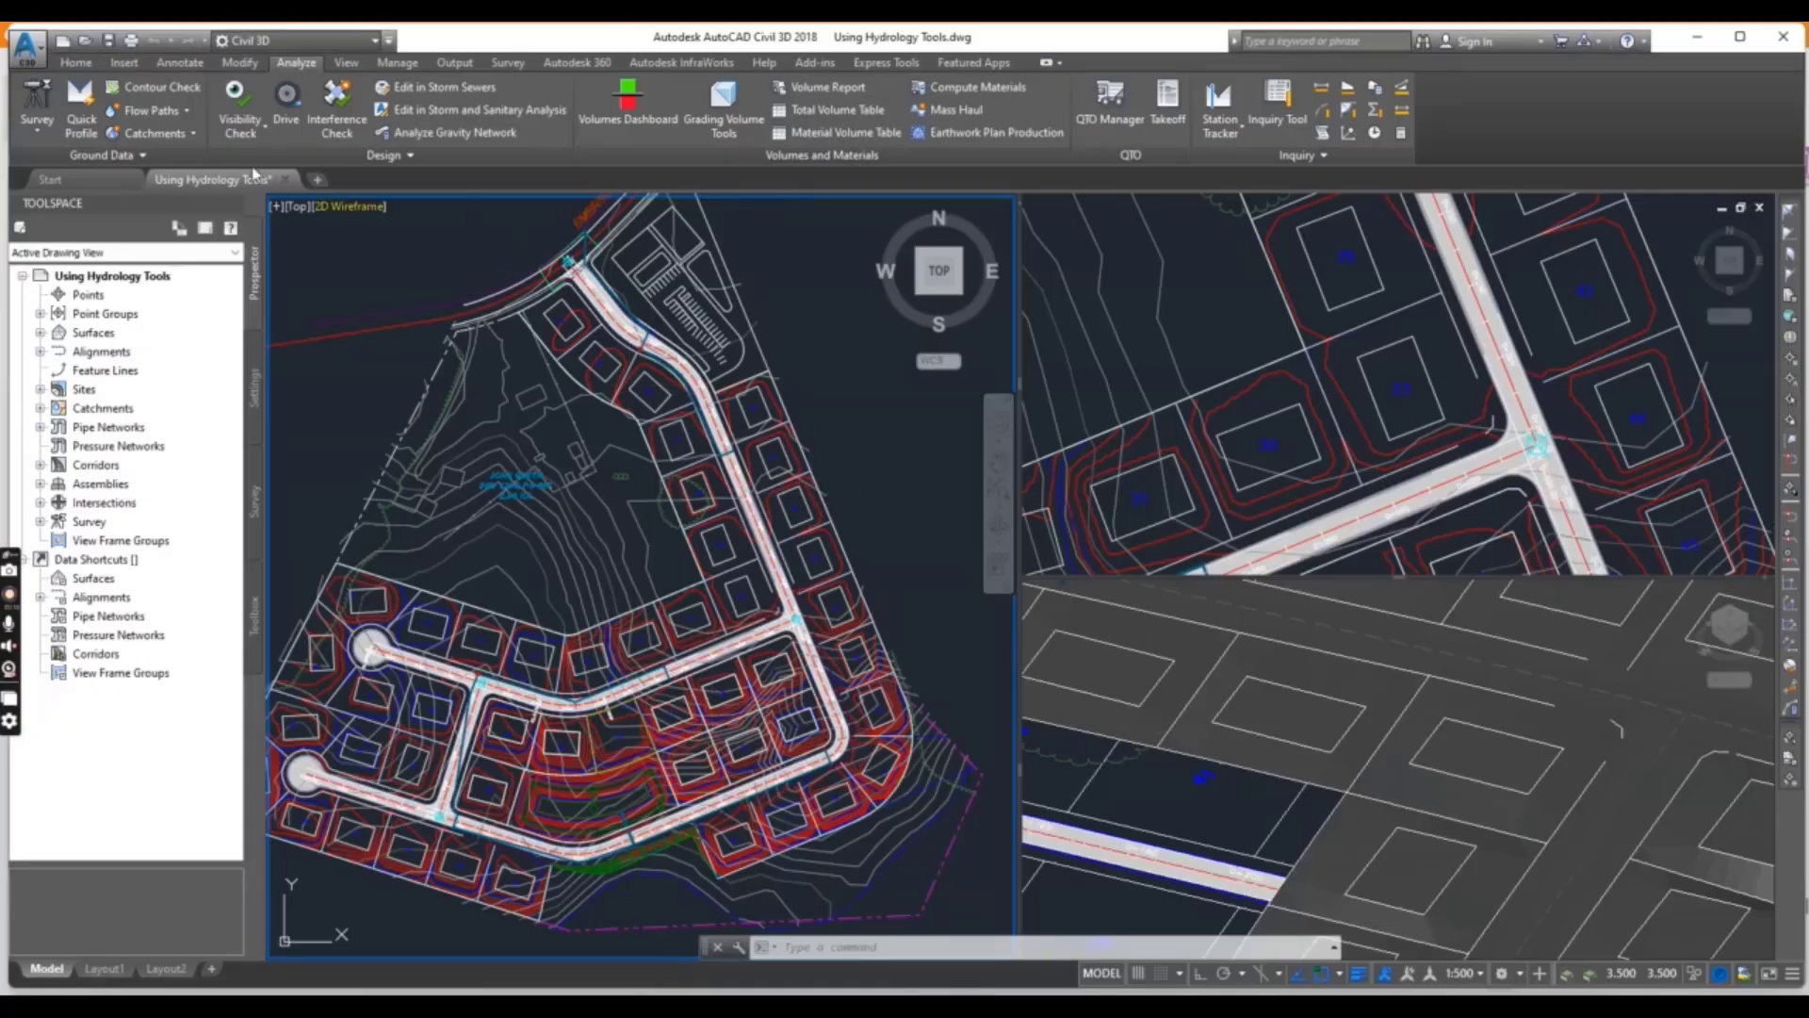
- Examine the design contours and lot layout around the road intersection by lots 23, 29 and 30
{"action": "left_click", "coordinate": [79, 63]}
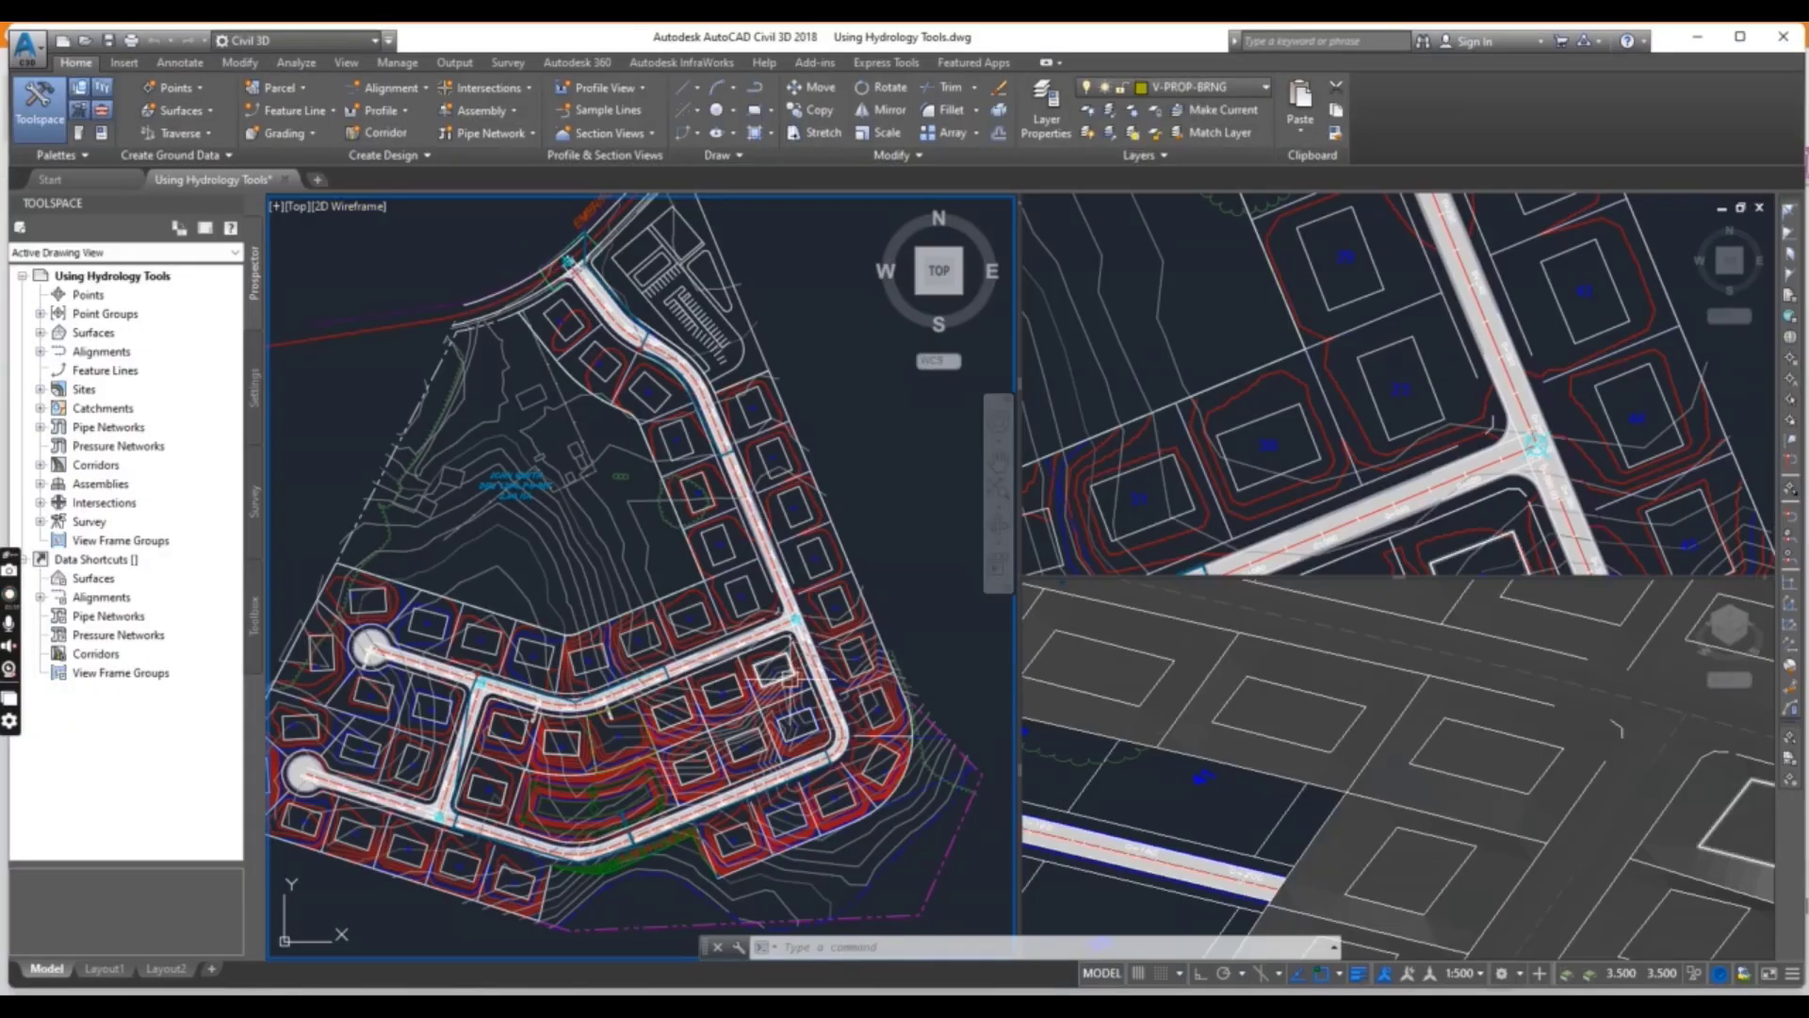
{"action": "middle_click_drag", "start_coordinate": [778, 617], "coordinate": [852, 494]}
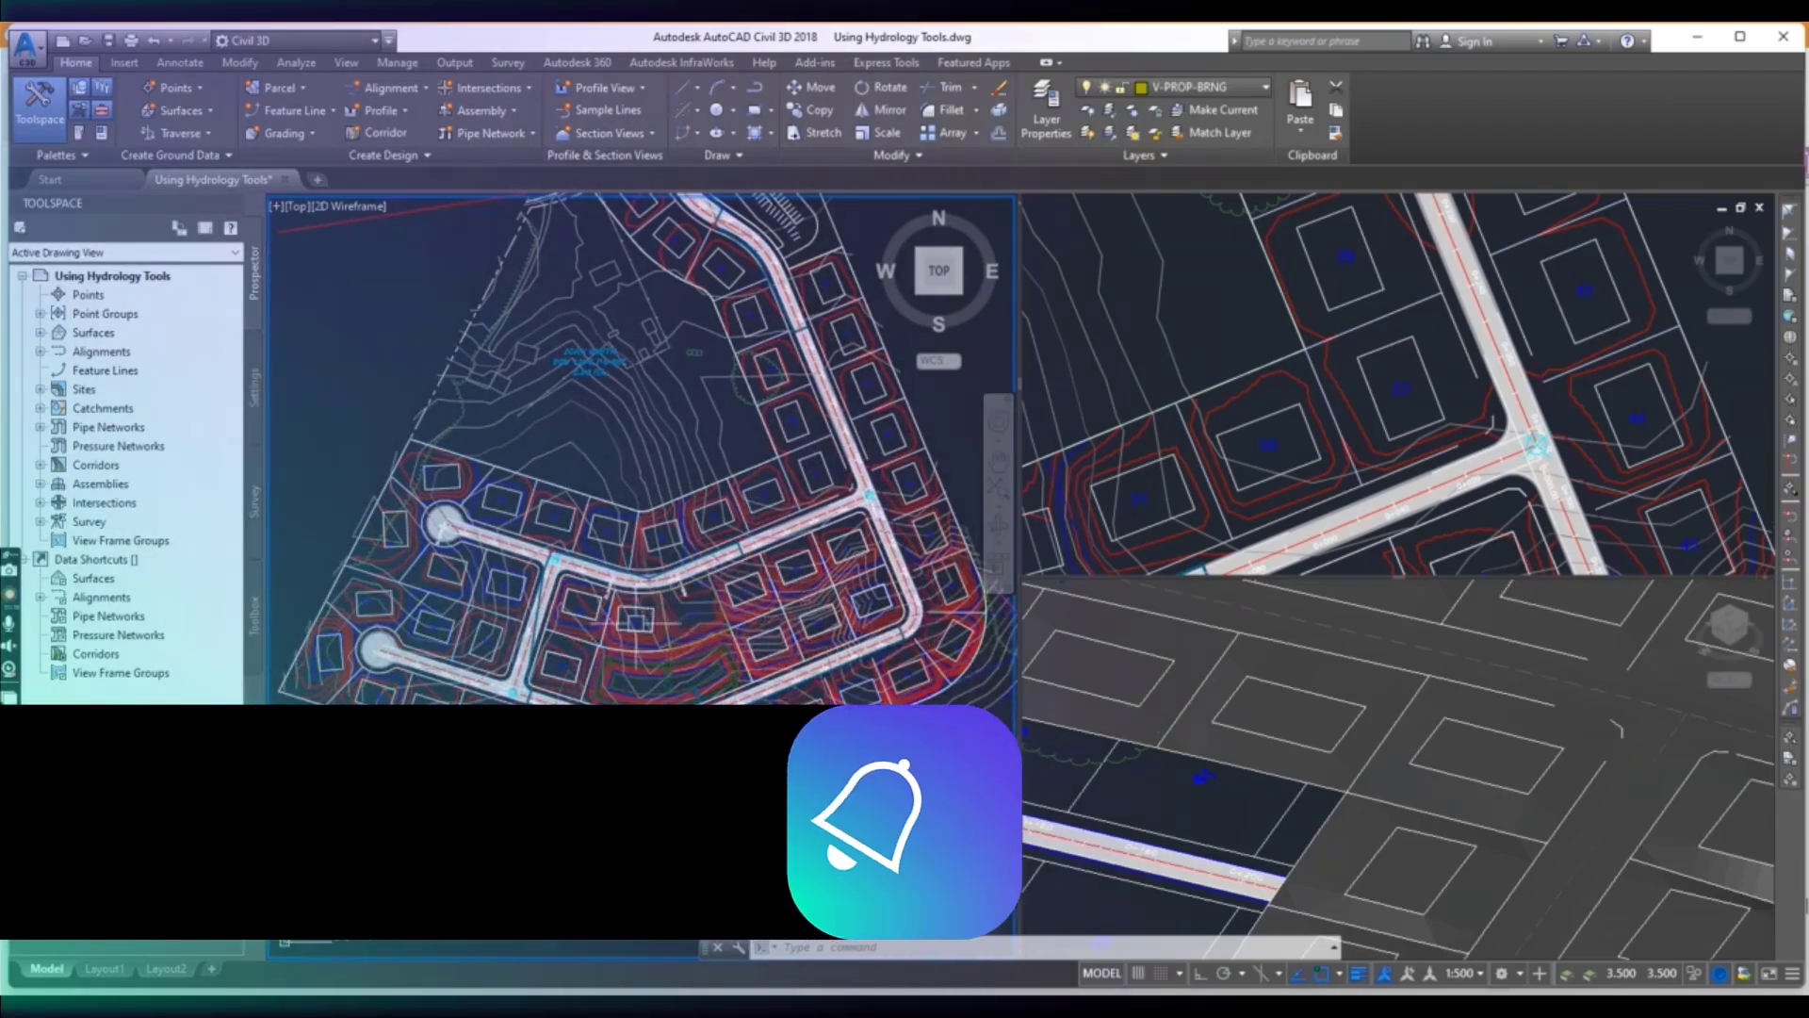
{"action": "scroll", "coordinate": [728, 607], "scroll_direction": "up", "scroll_amount": 4}
{"action": "scroll", "coordinate": [614, 648], "scroll_direction": "down", "scroll_amount": 4}
{"action": "scroll", "coordinate": [681, 569], "scroll_direction": "up", "scroll_amount": 2}
{"action": "scroll", "coordinate": [680, 568], "scroll_direction": "up", "scroll_amount": 2}
{"action": "middle_click_drag", "start_coordinate": [718, 504], "coordinate": [549, 629]}
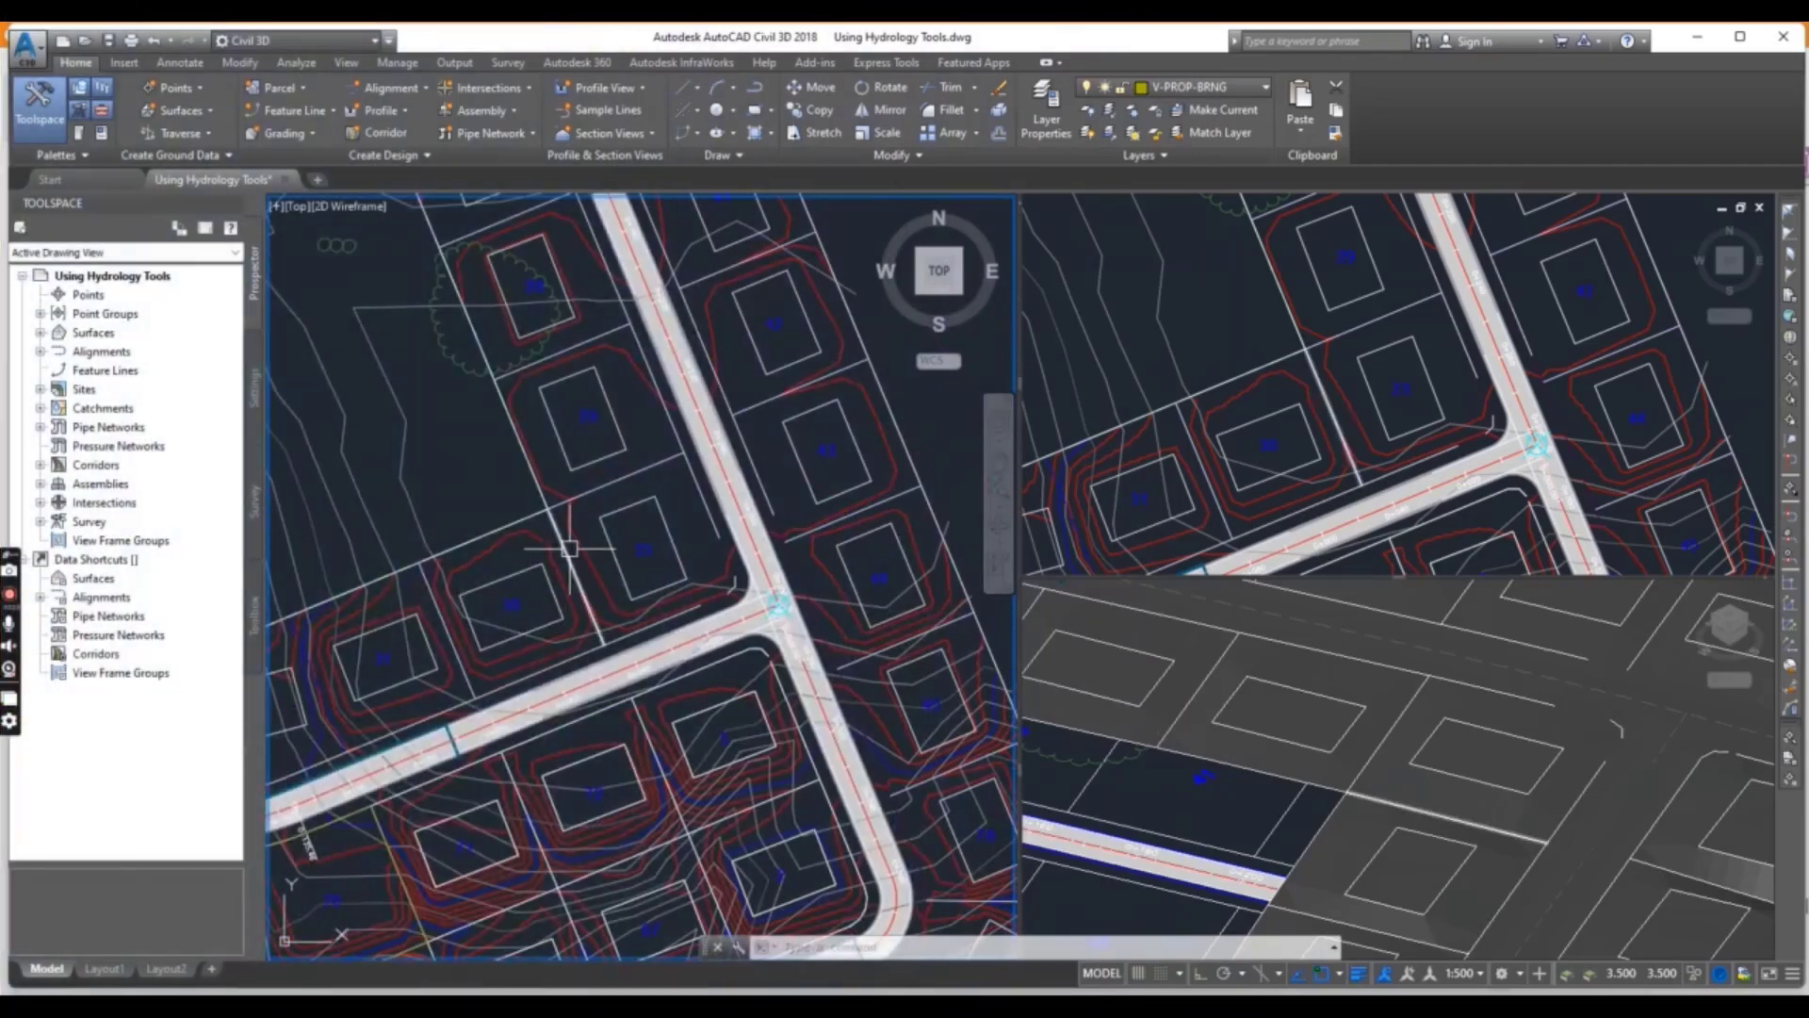
{"action": "scroll", "coordinate": [569, 544], "scroll_direction": "down", "scroll_amount": 4}
{"action": "scroll", "coordinate": [659, 565], "scroll_direction": "up", "scroll_amount": 6}
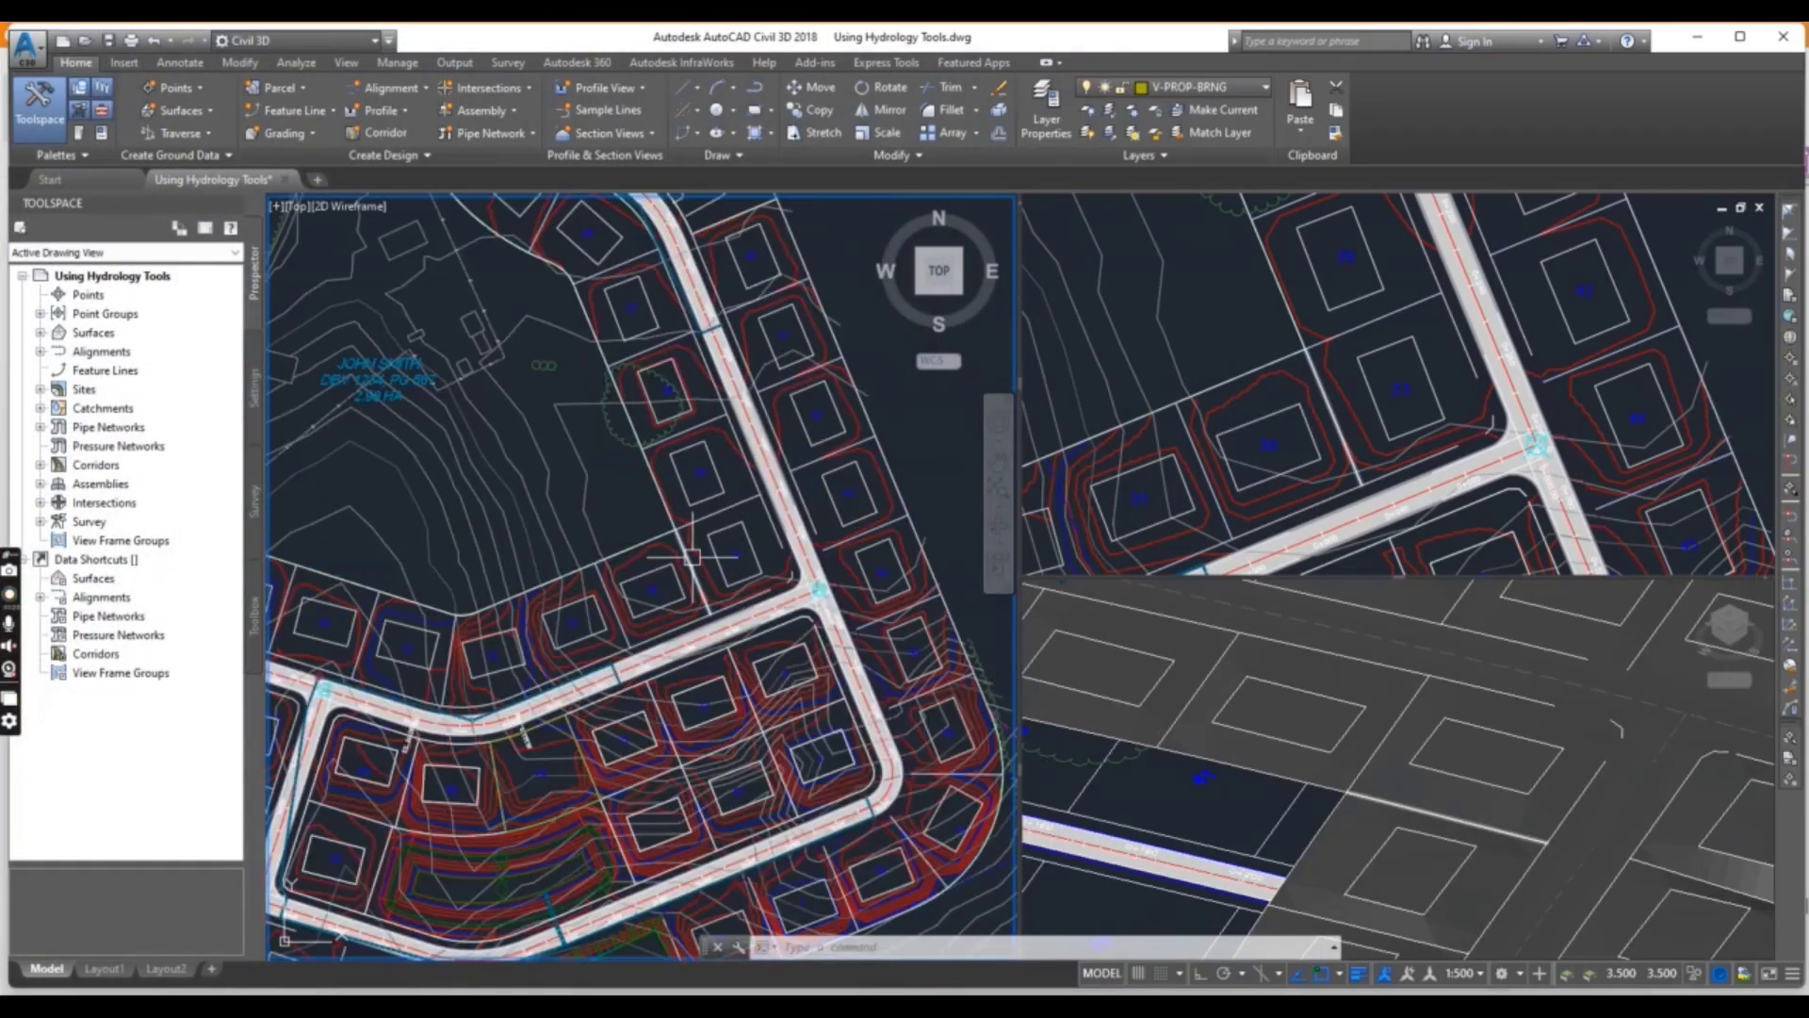
{"action": "scroll", "coordinate": [693, 554], "scroll_direction": "down", "scroll_amount": 2}
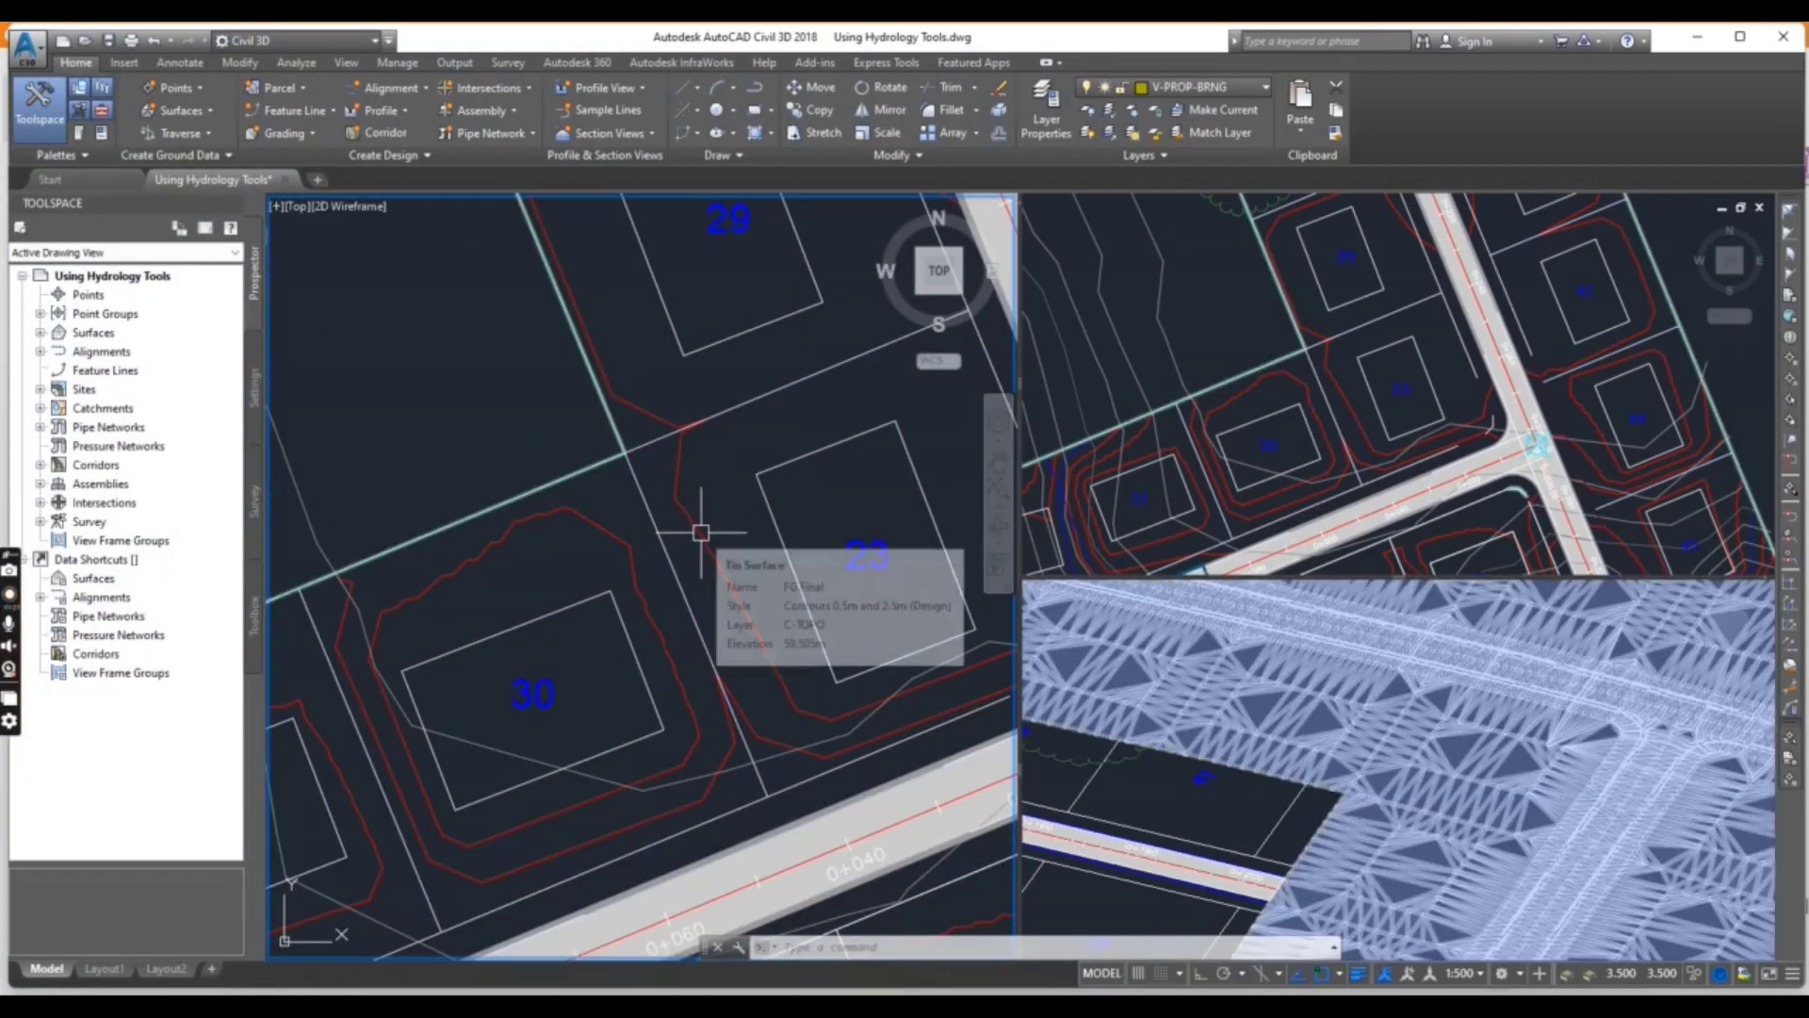
{"action": "scroll", "coordinate": [697, 551], "scroll_direction": "down", "scroll_amount": 2}
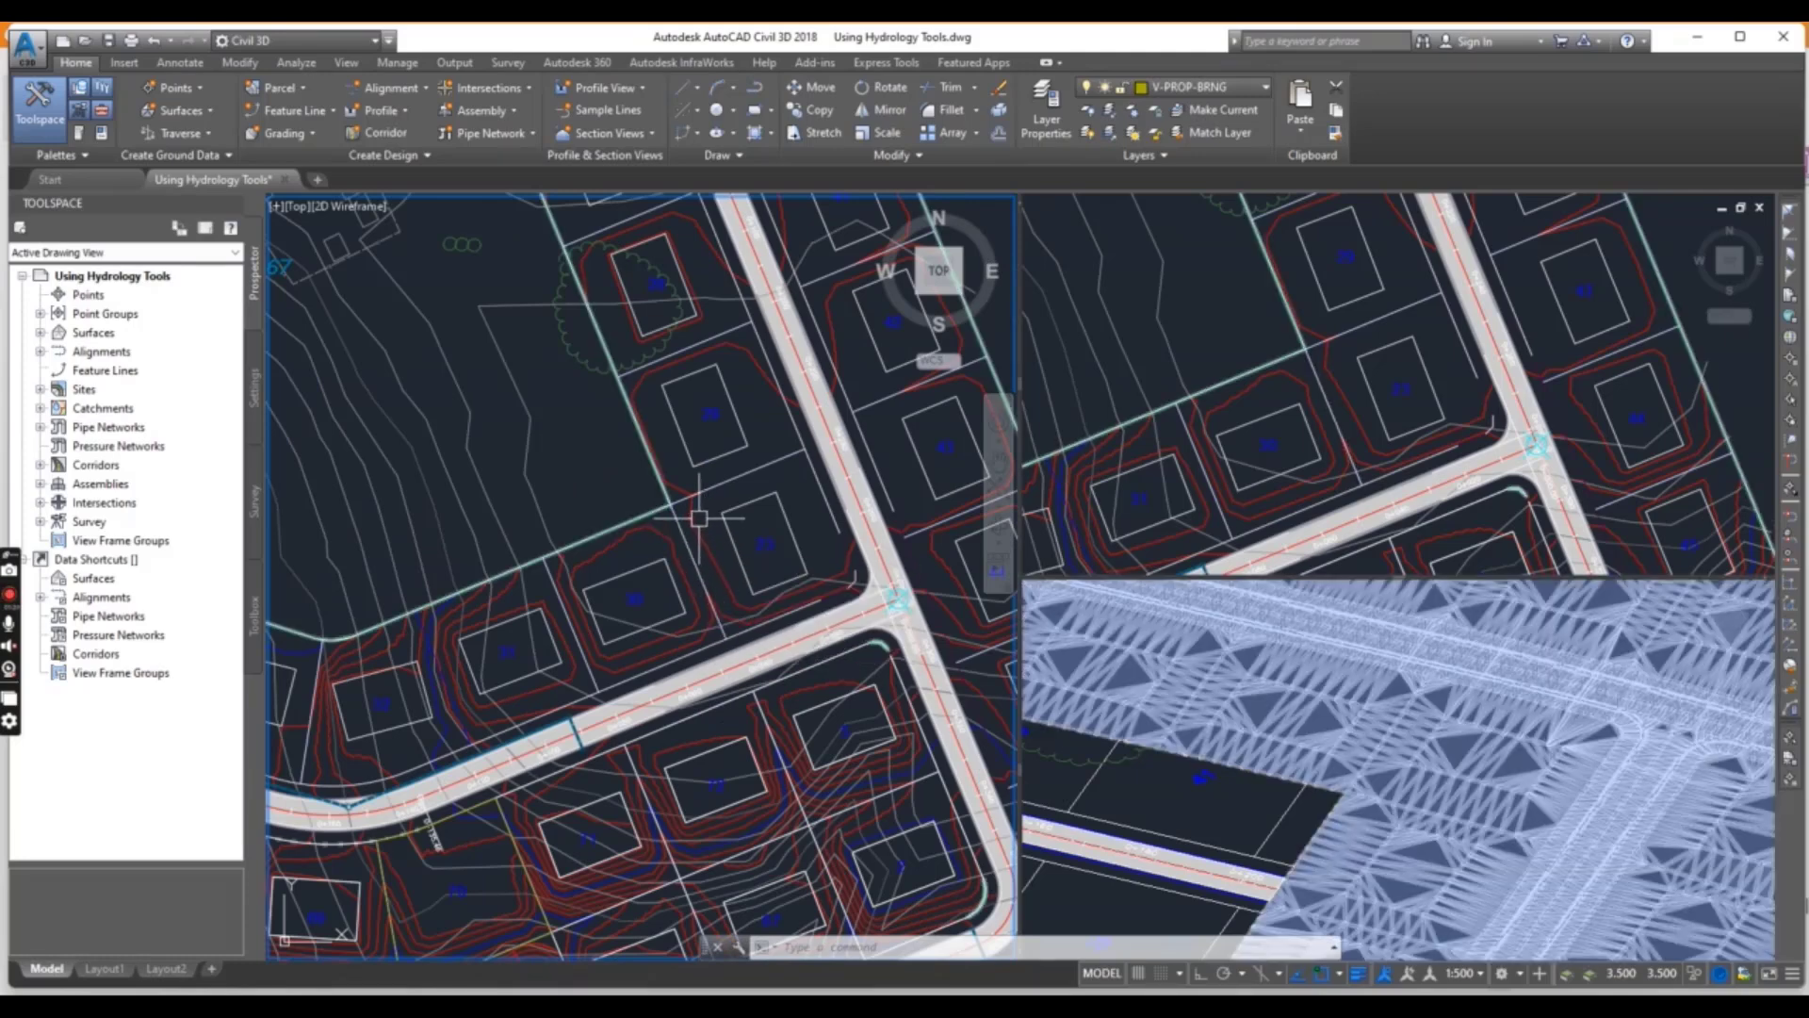
{"action": "scroll", "coordinate": [702, 509], "scroll_direction": "up", "scroll_amount": 2}
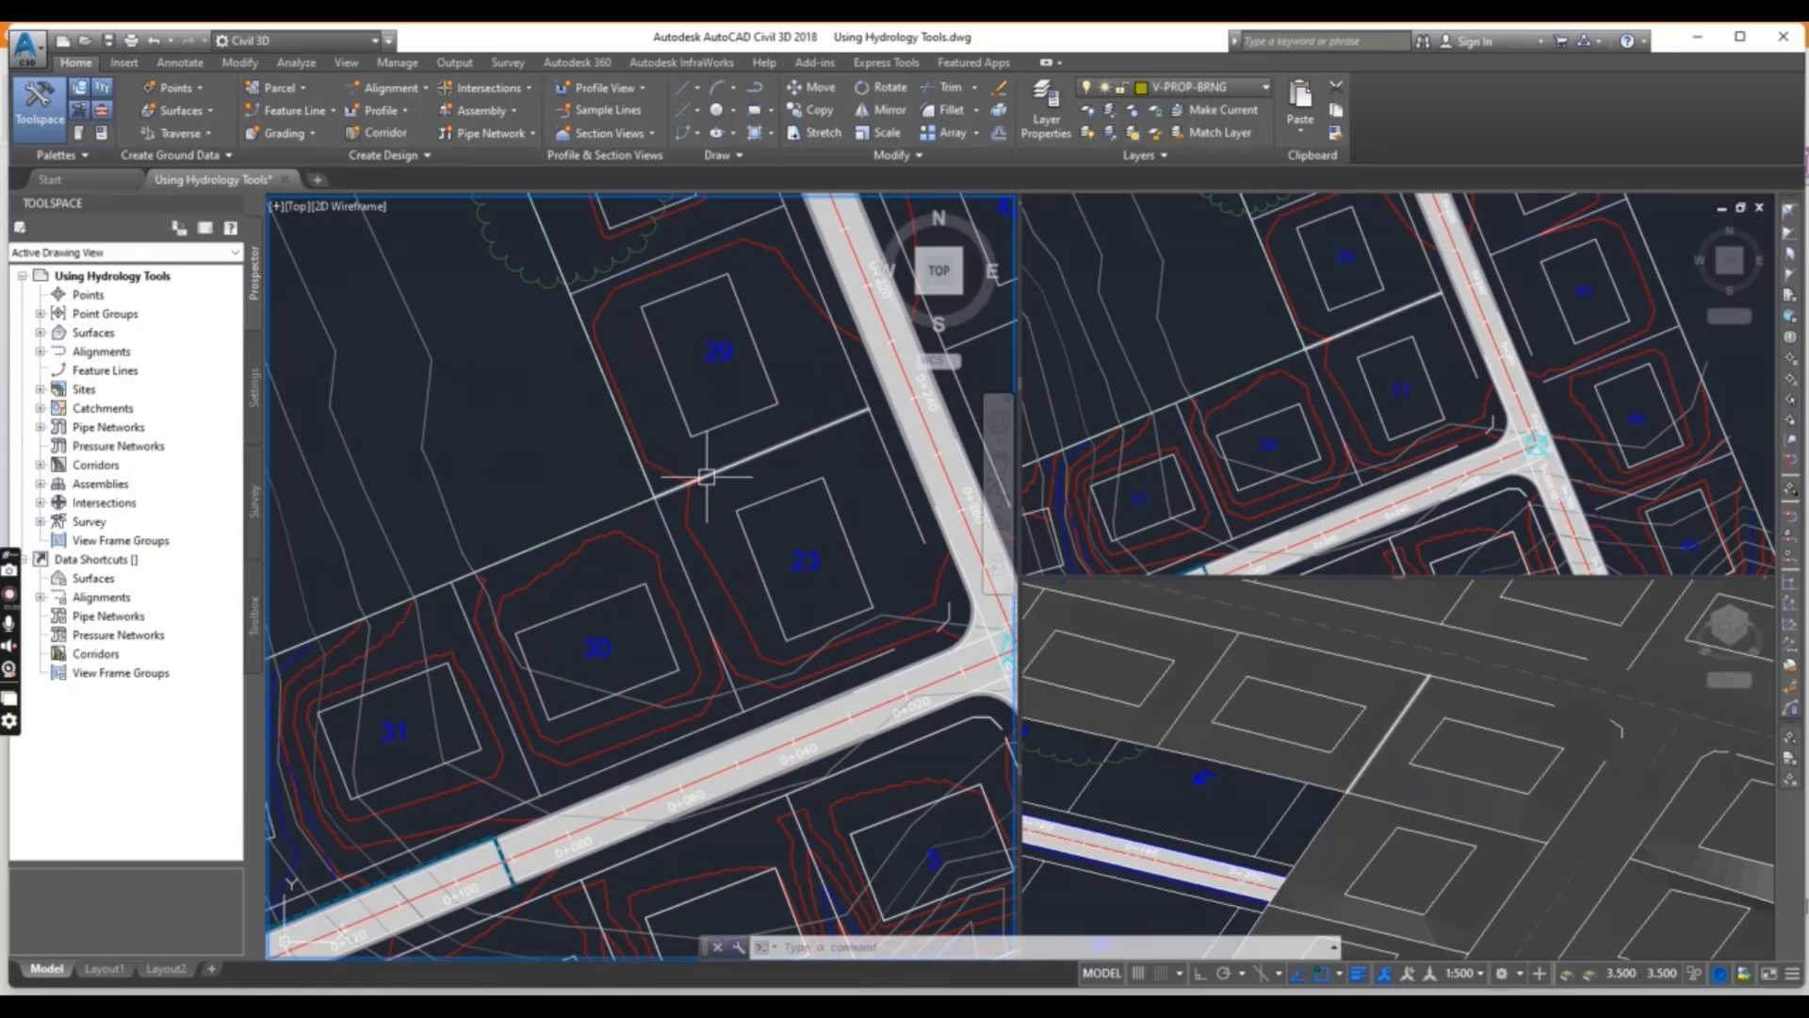
{"action": "scroll", "coordinate": [711, 528], "scroll_direction": "down", "scroll_amount": 3}
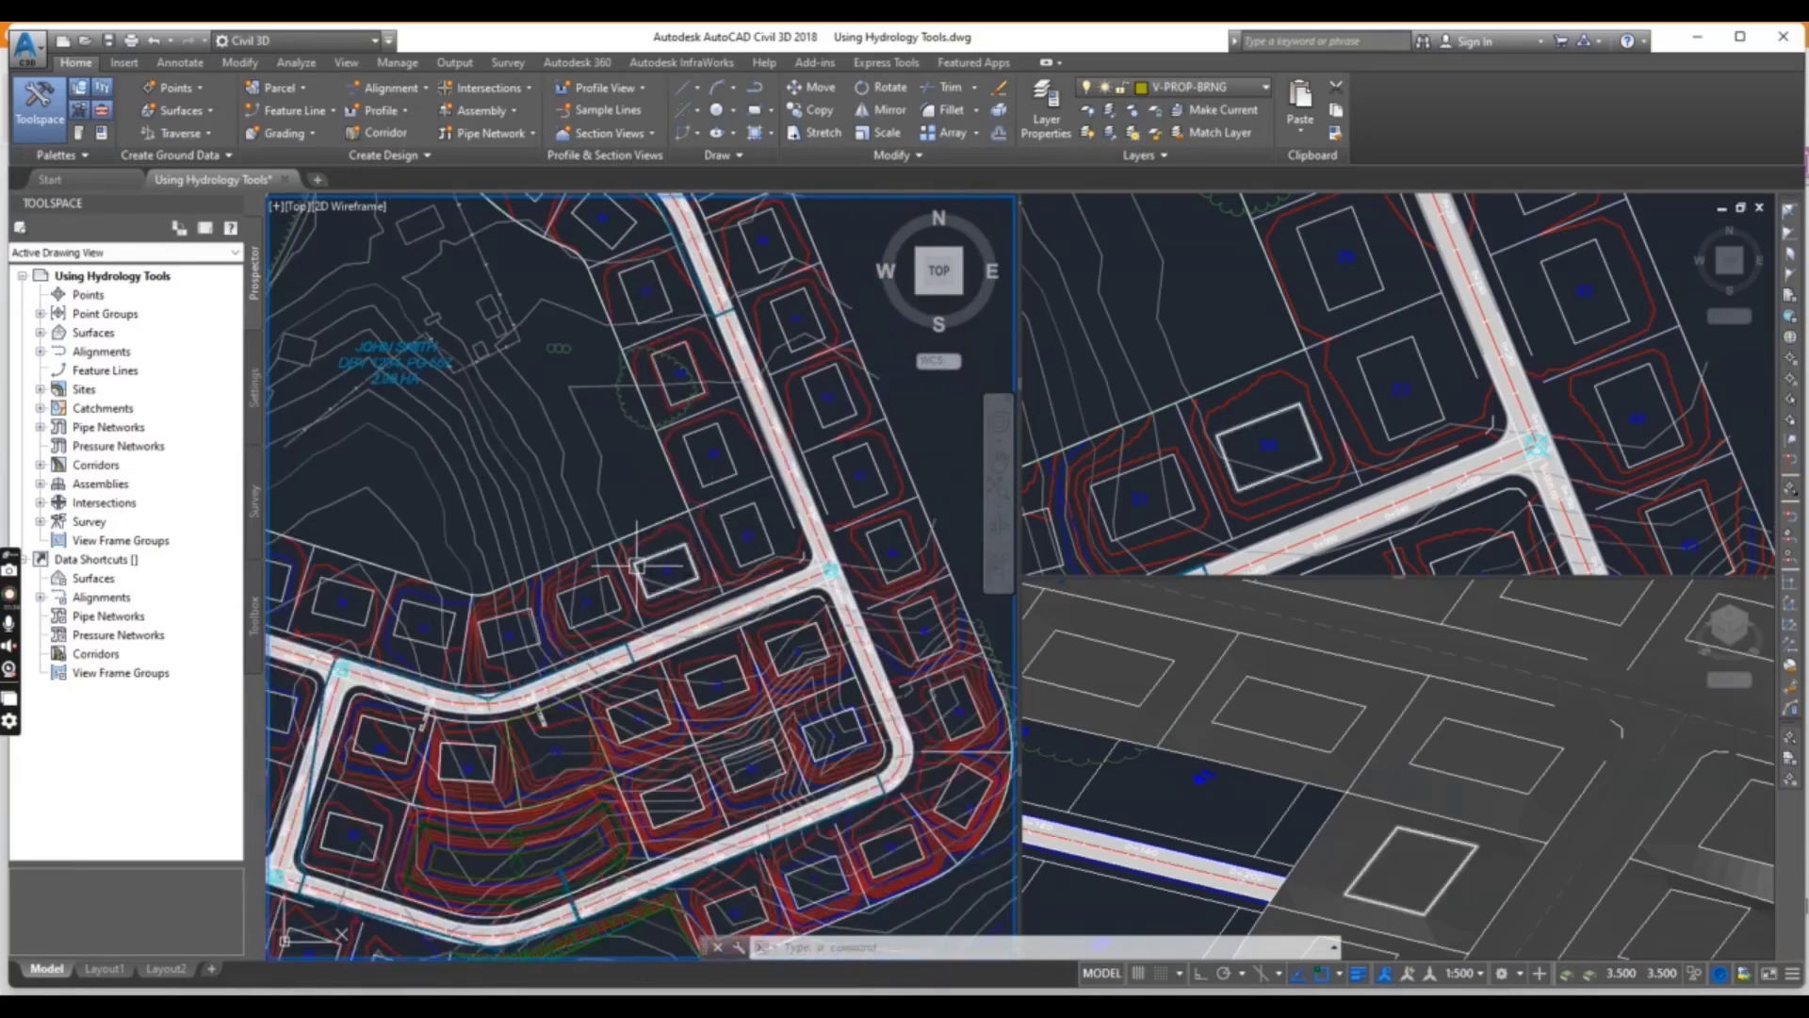
{"action": "middle_click_drag", "start_coordinate": [646, 570], "coordinate": [670, 511]}
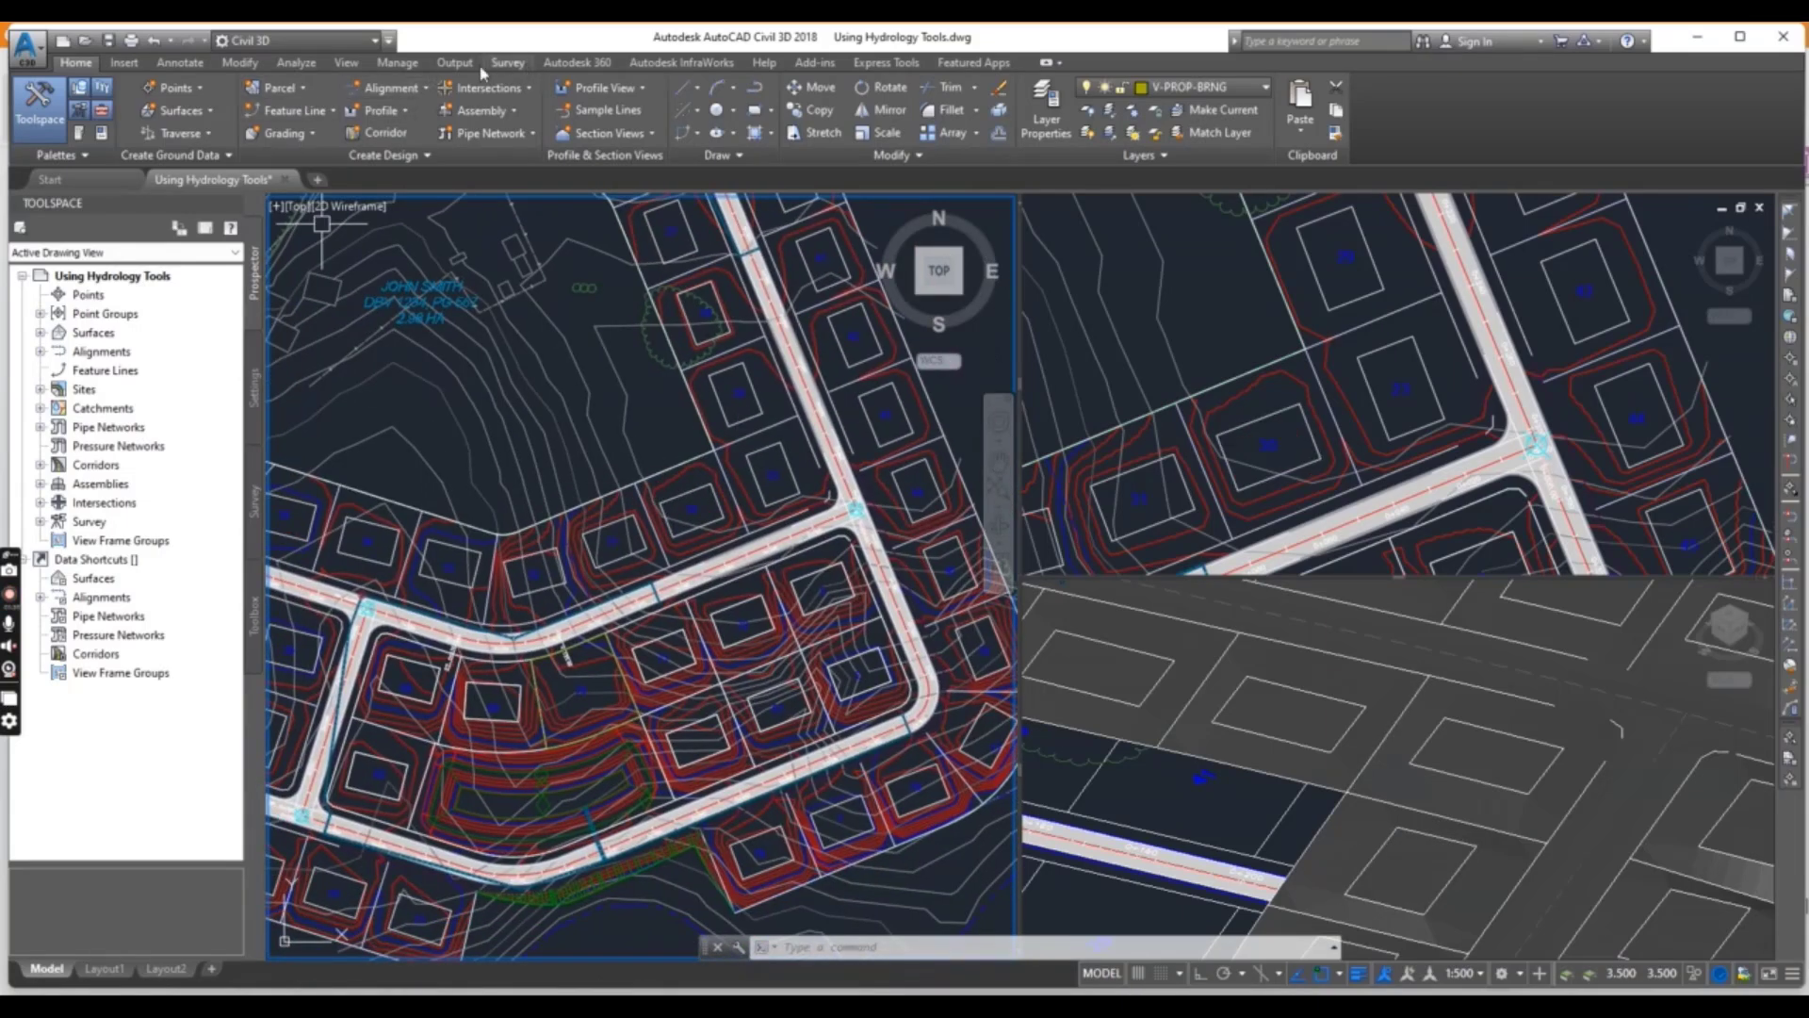
- Start the Water Drop command on the EG-FG Composite surface, with 3D polyline paths on layer C-TOPO-WTRD and no start marker
{"action": "left_click", "coordinate": [283, 68]}
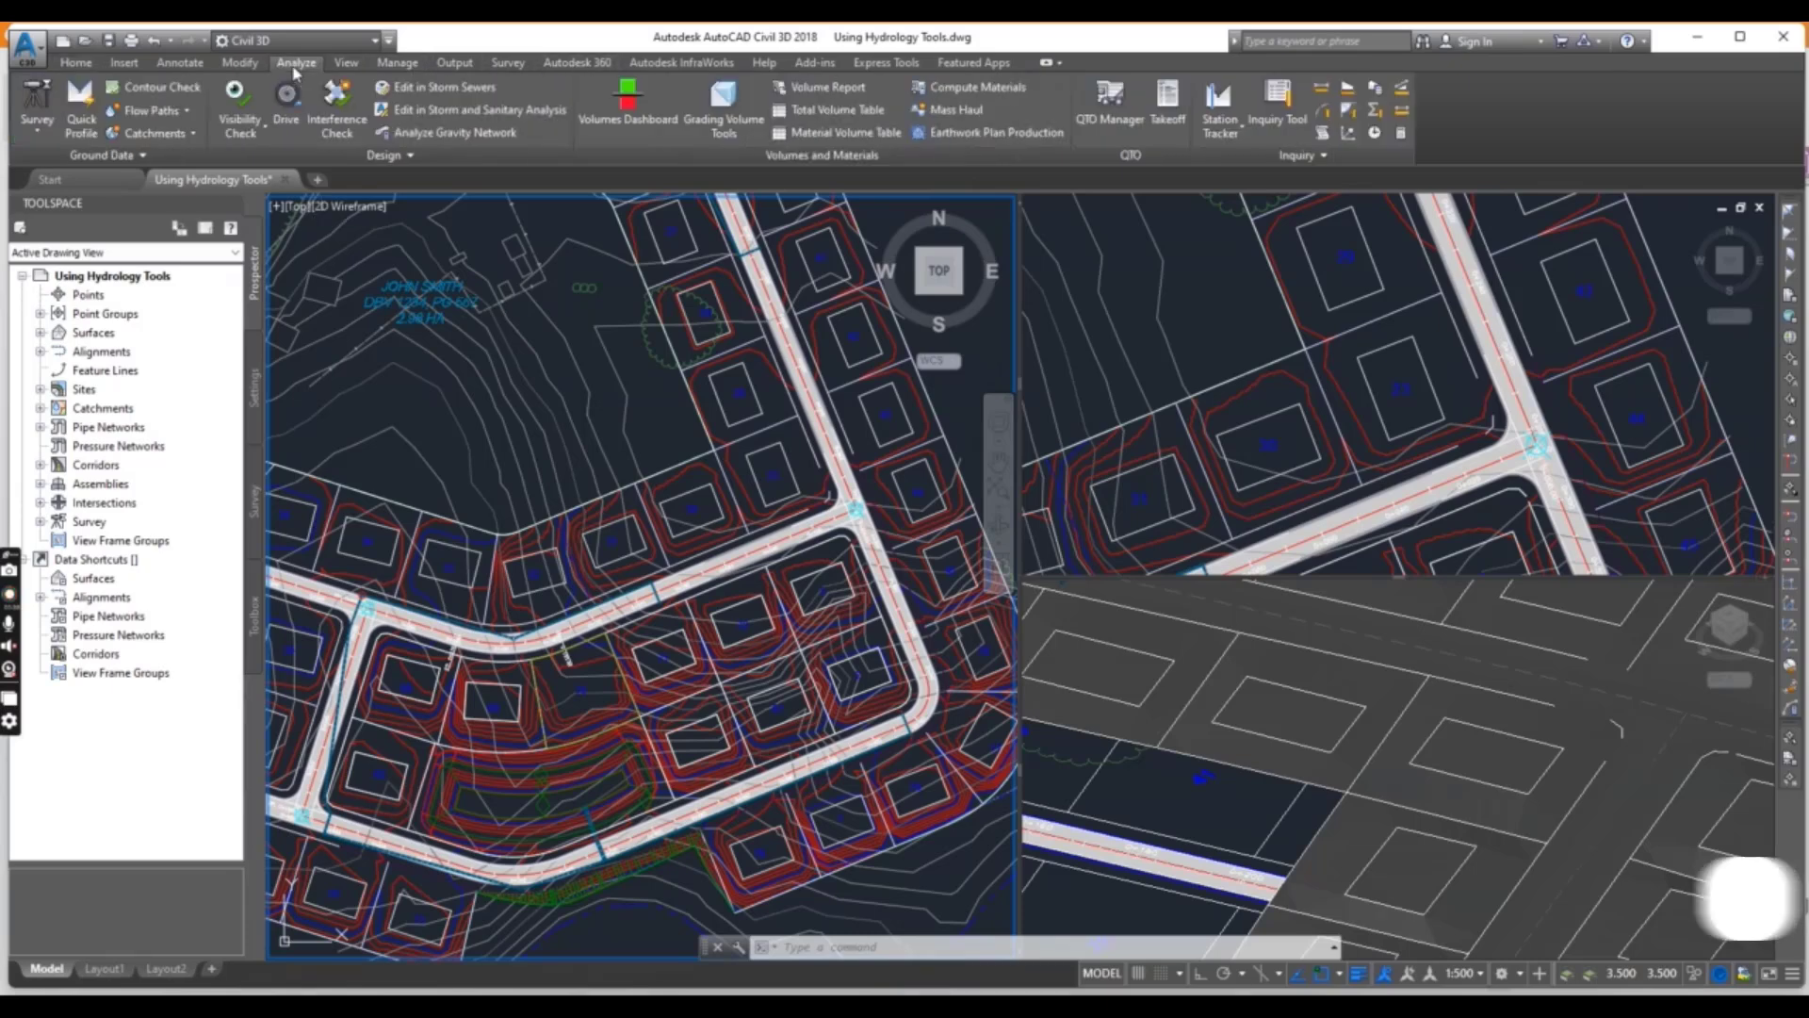
{"action": "left_click", "coordinate": [176, 112]}
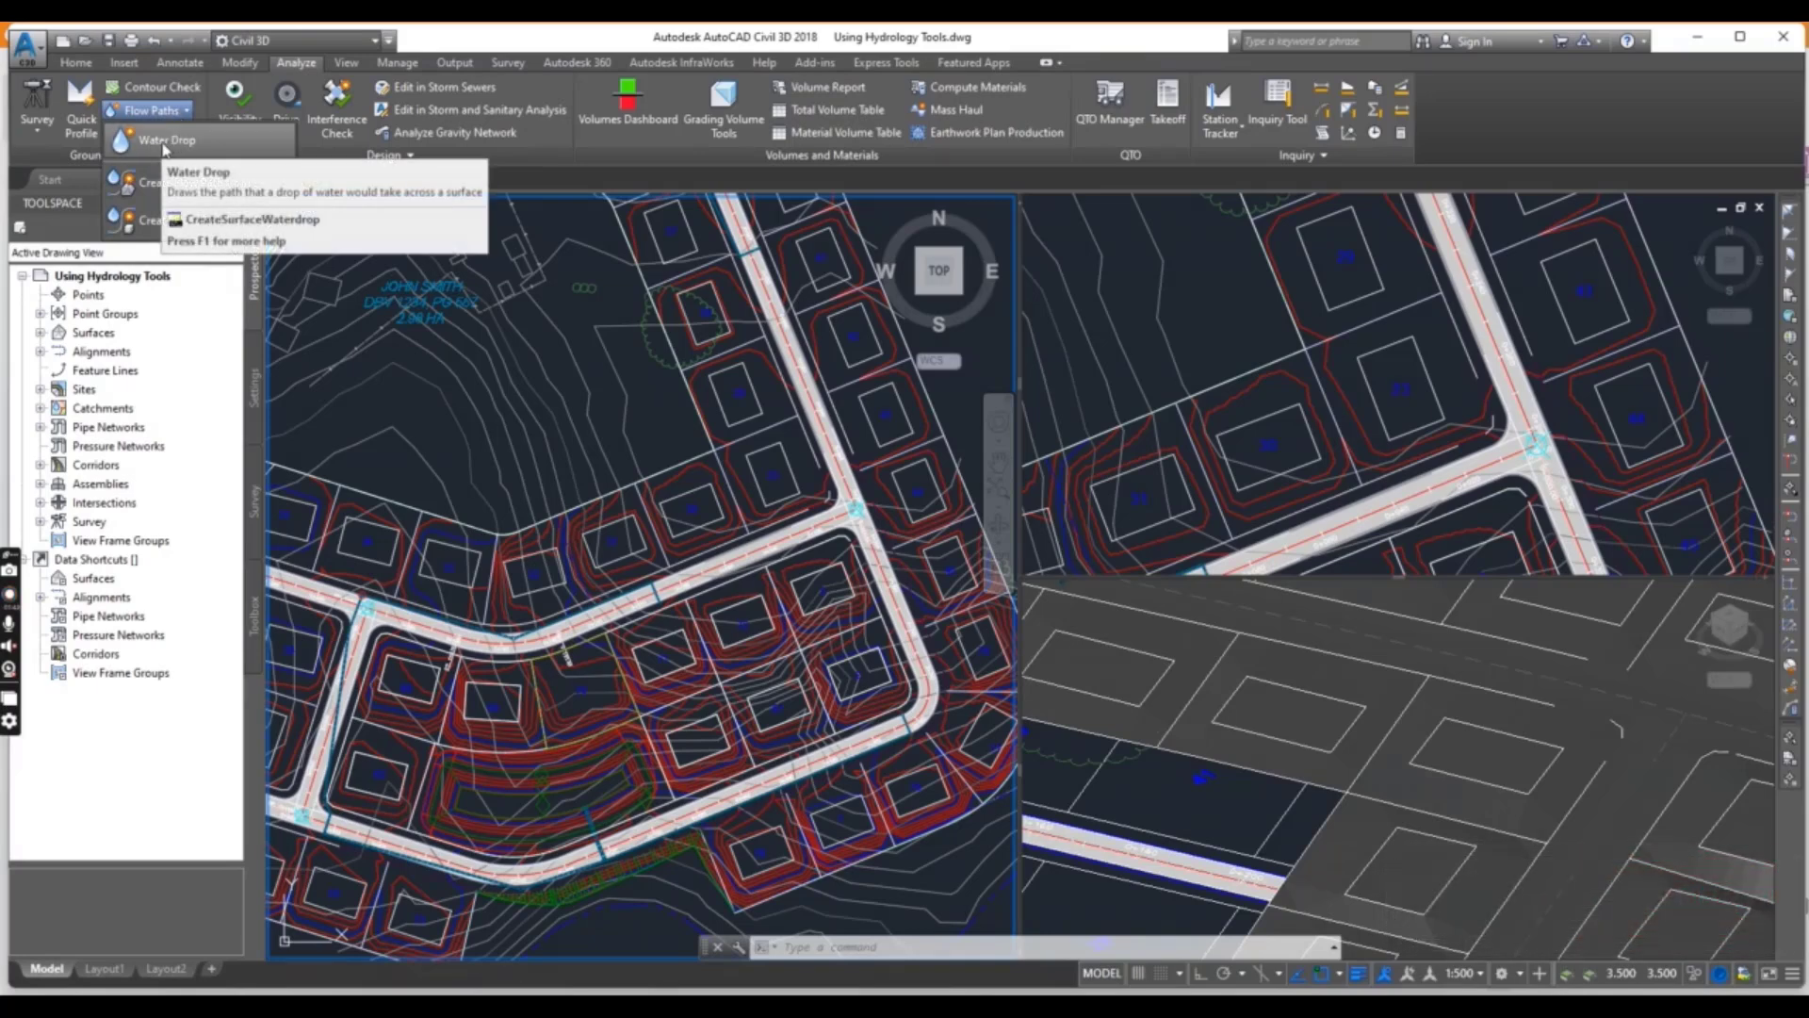
{"action": "left_click", "coordinate": [183, 151]}
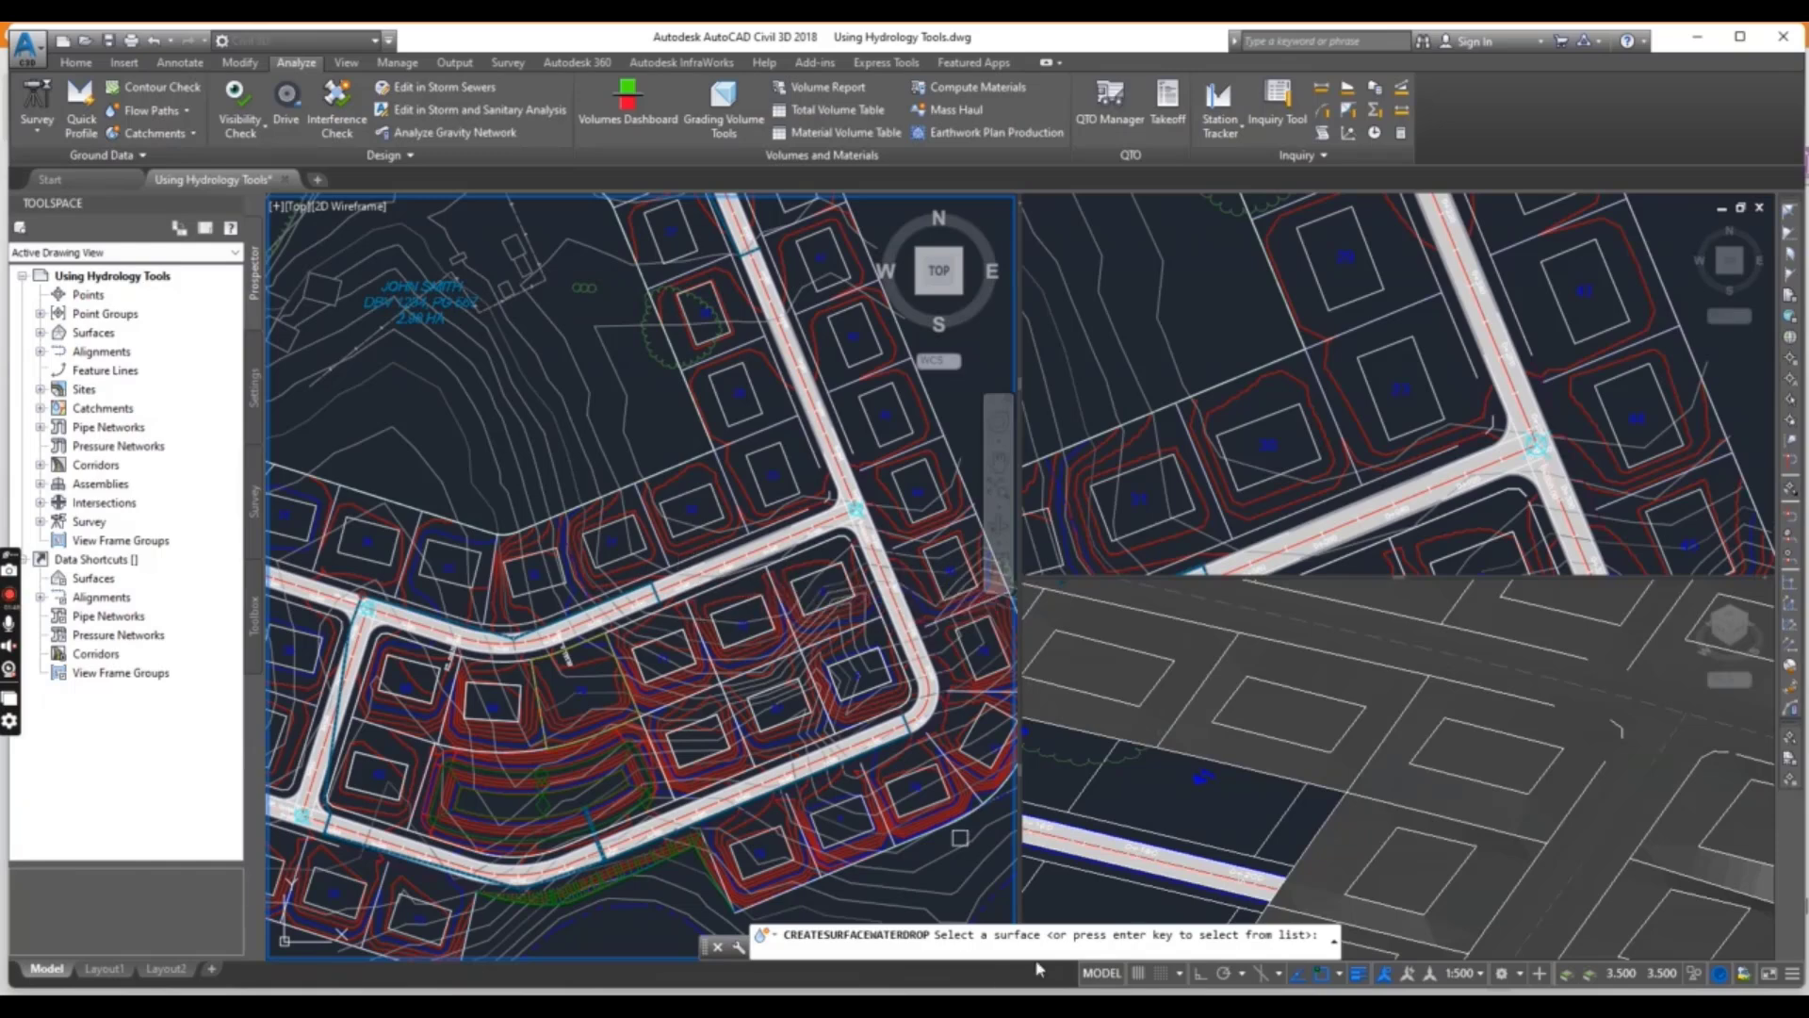
{"action": "middle_click_drag", "start_coordinate": [806, 407], "coordinate": [571, 511]}
{"action": "key", "text": "Return"}
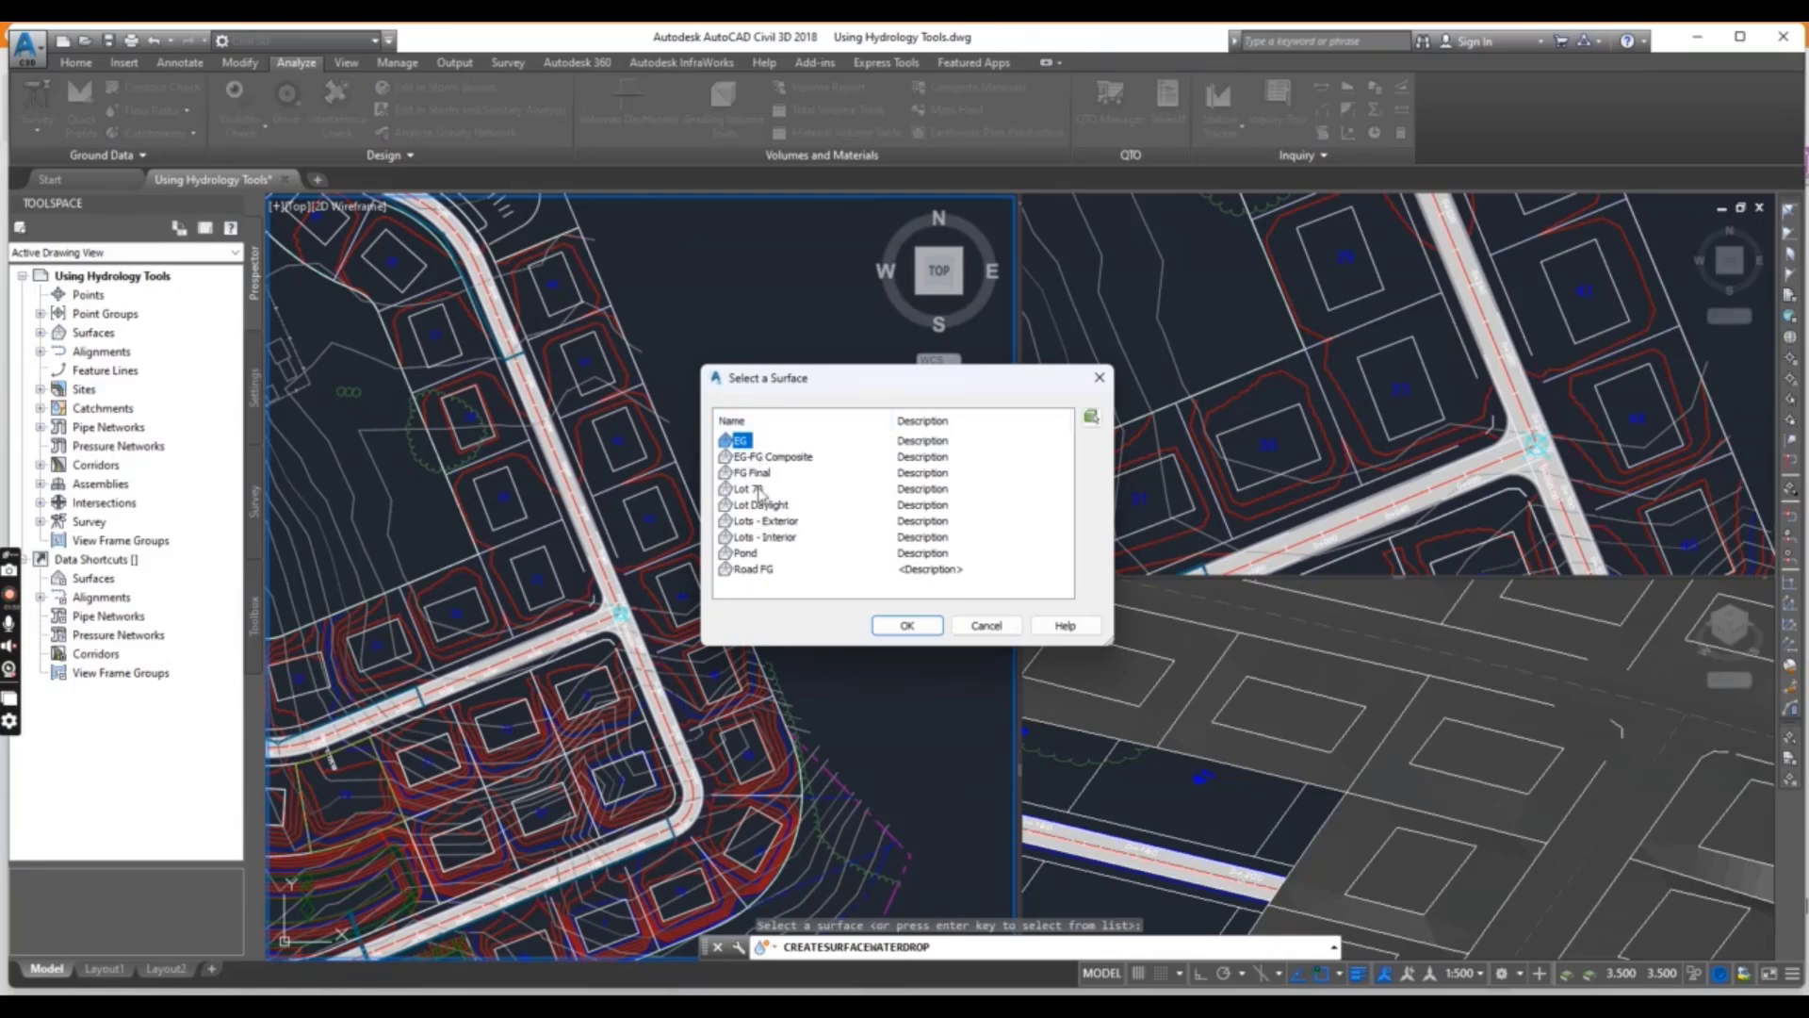
{"action": "left_click", "coordinate": [761, 457]}
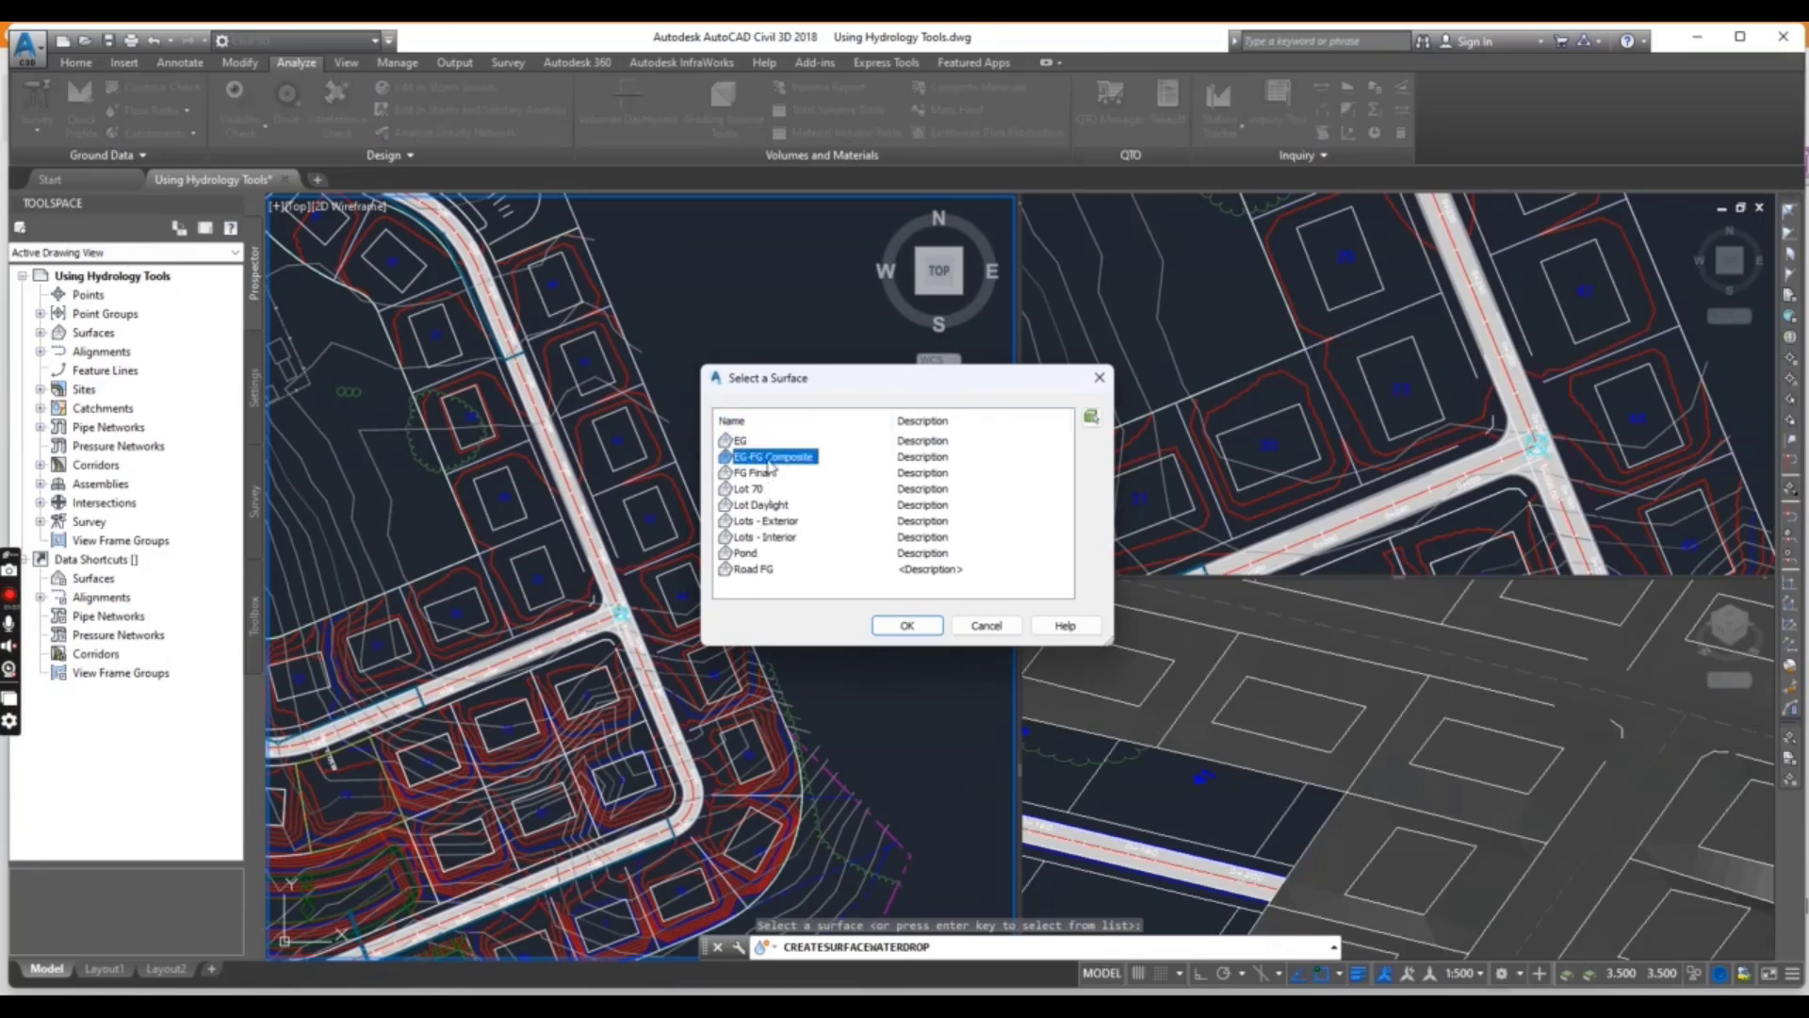
{"action": "left_click", "coordinate": [902, 626]}
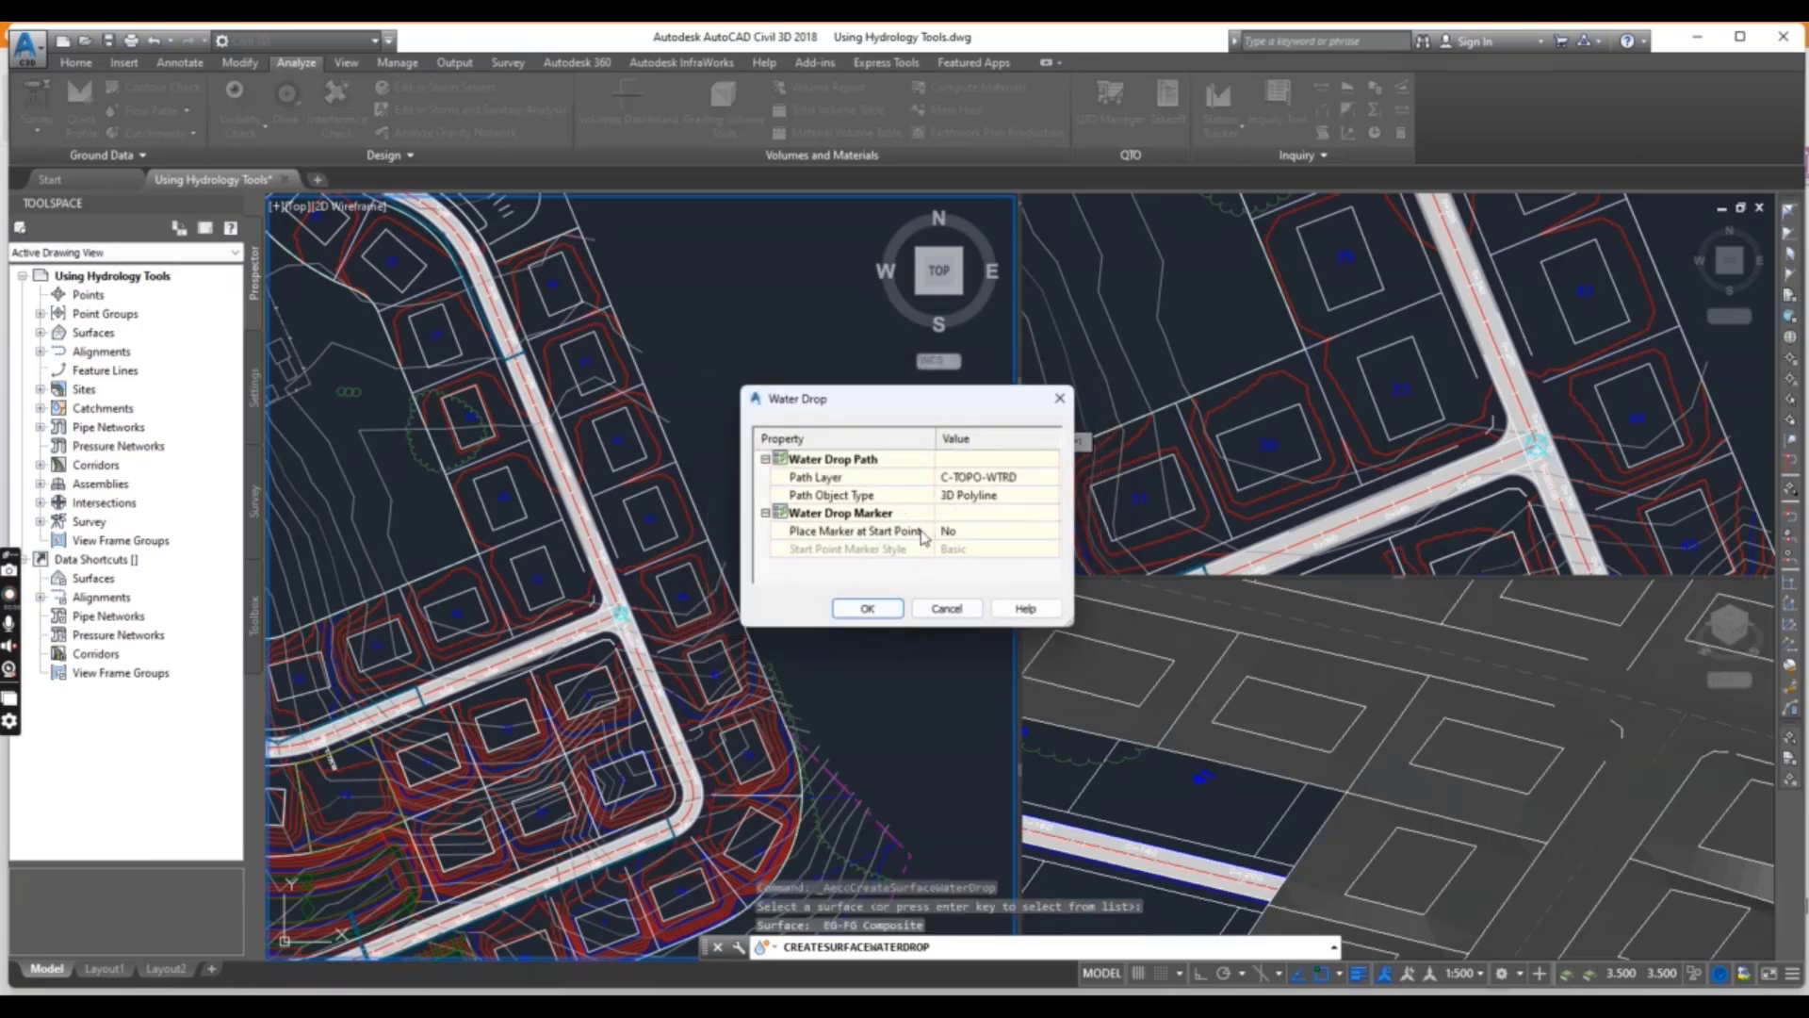
{"action": "left_click", "coordinate": [867, 609]}
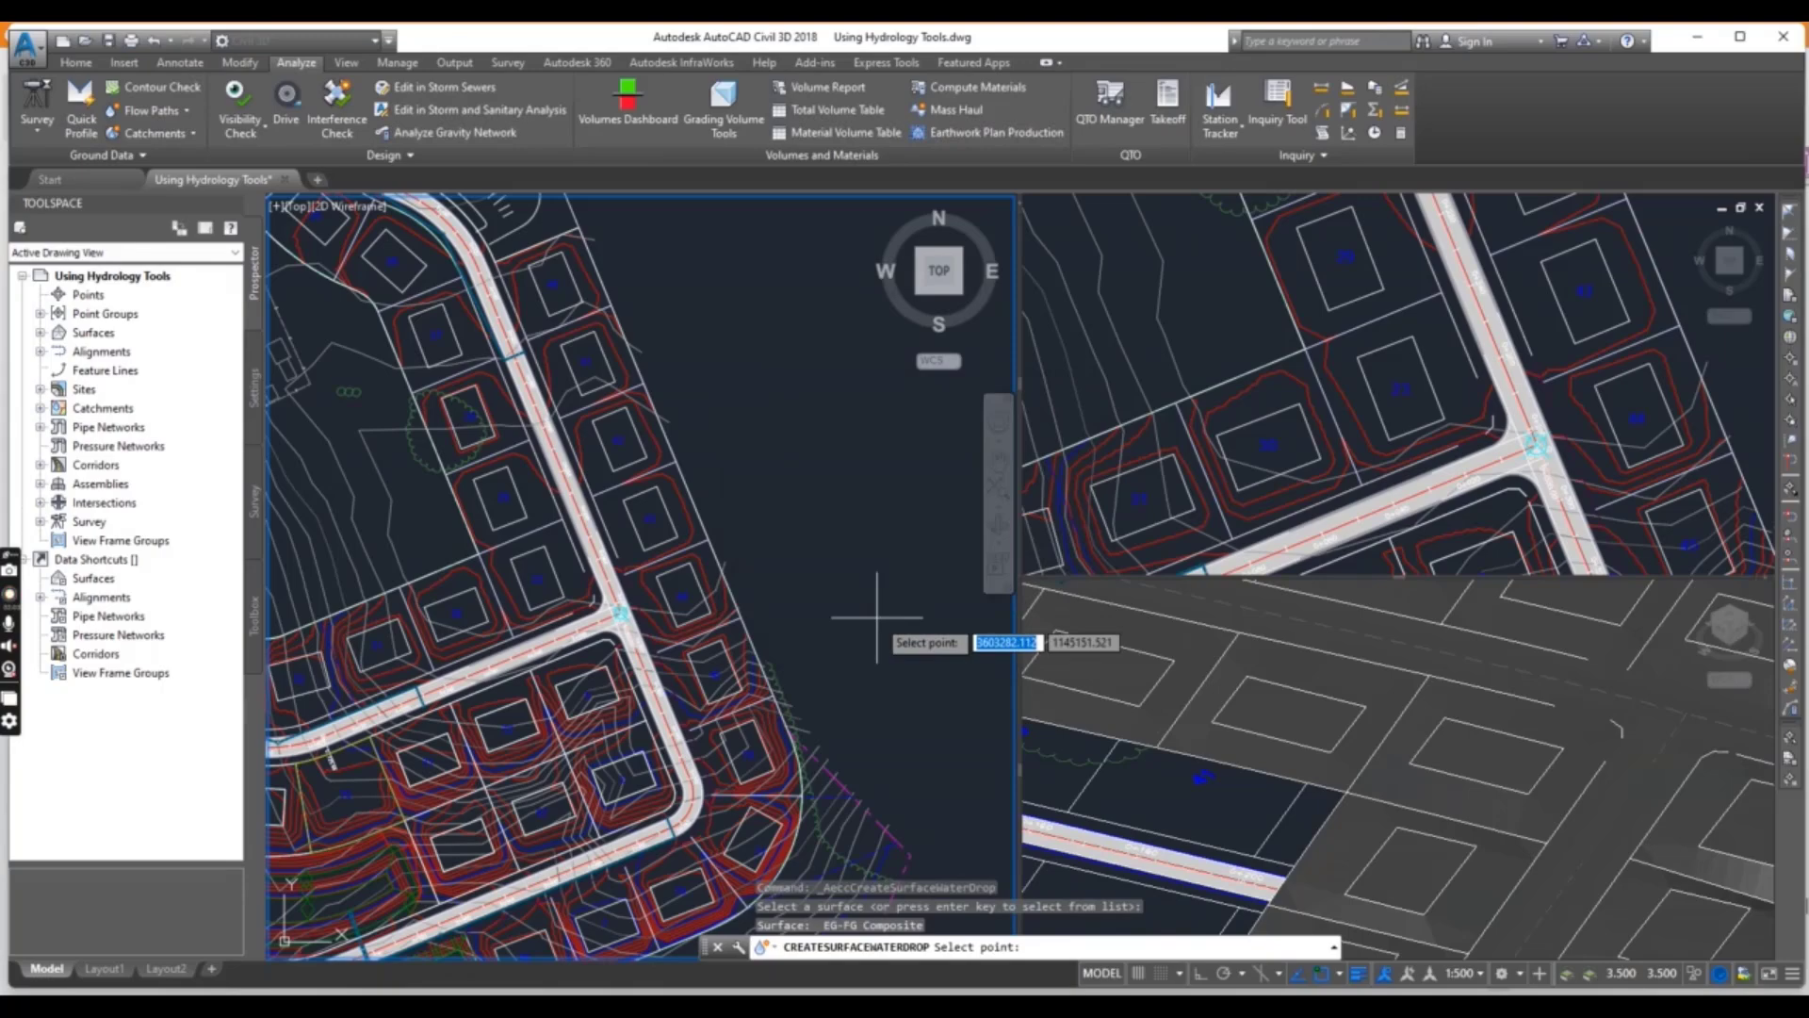
- Place a water drop at the front of lot 29, beside the road near station 0+220
{"action": "scroll", "coordinate": [528, 514], "scroll_direction": "up", "scroll_amount": 4}
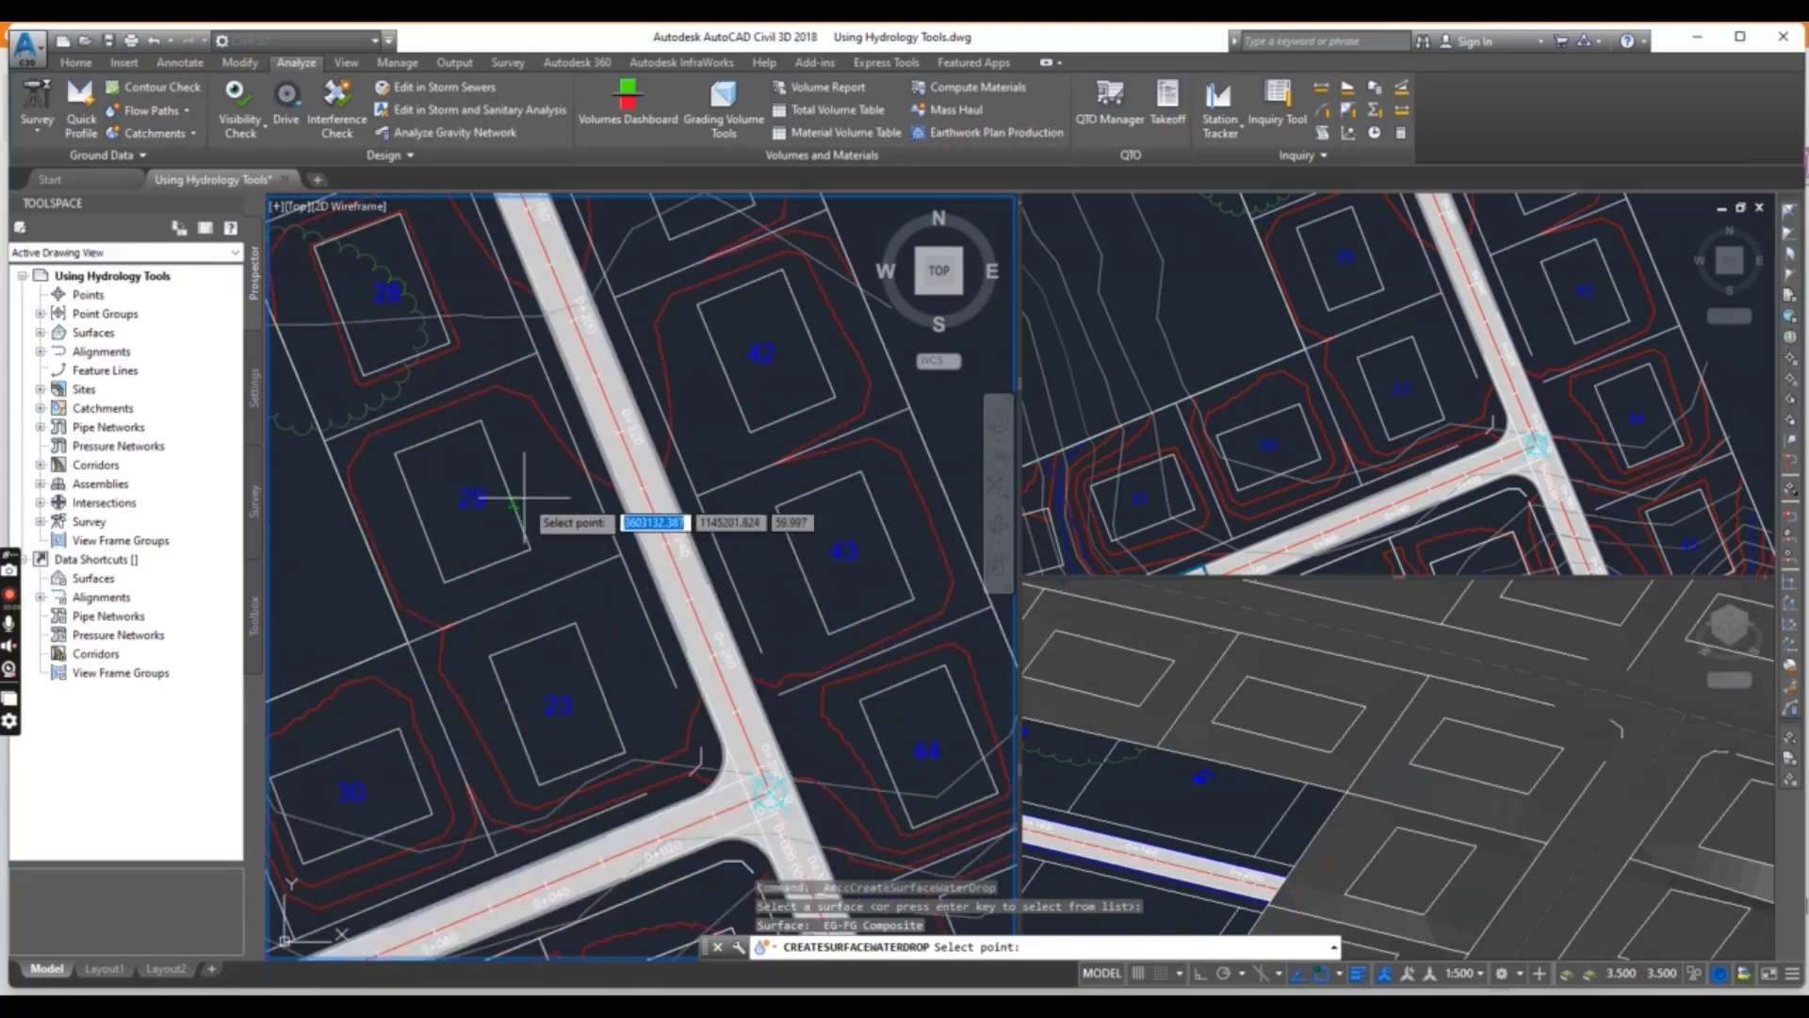
{"action": "scroll", "coordinate": [566, 499], "scroll_direction": "down", "scroll_amount": 5}
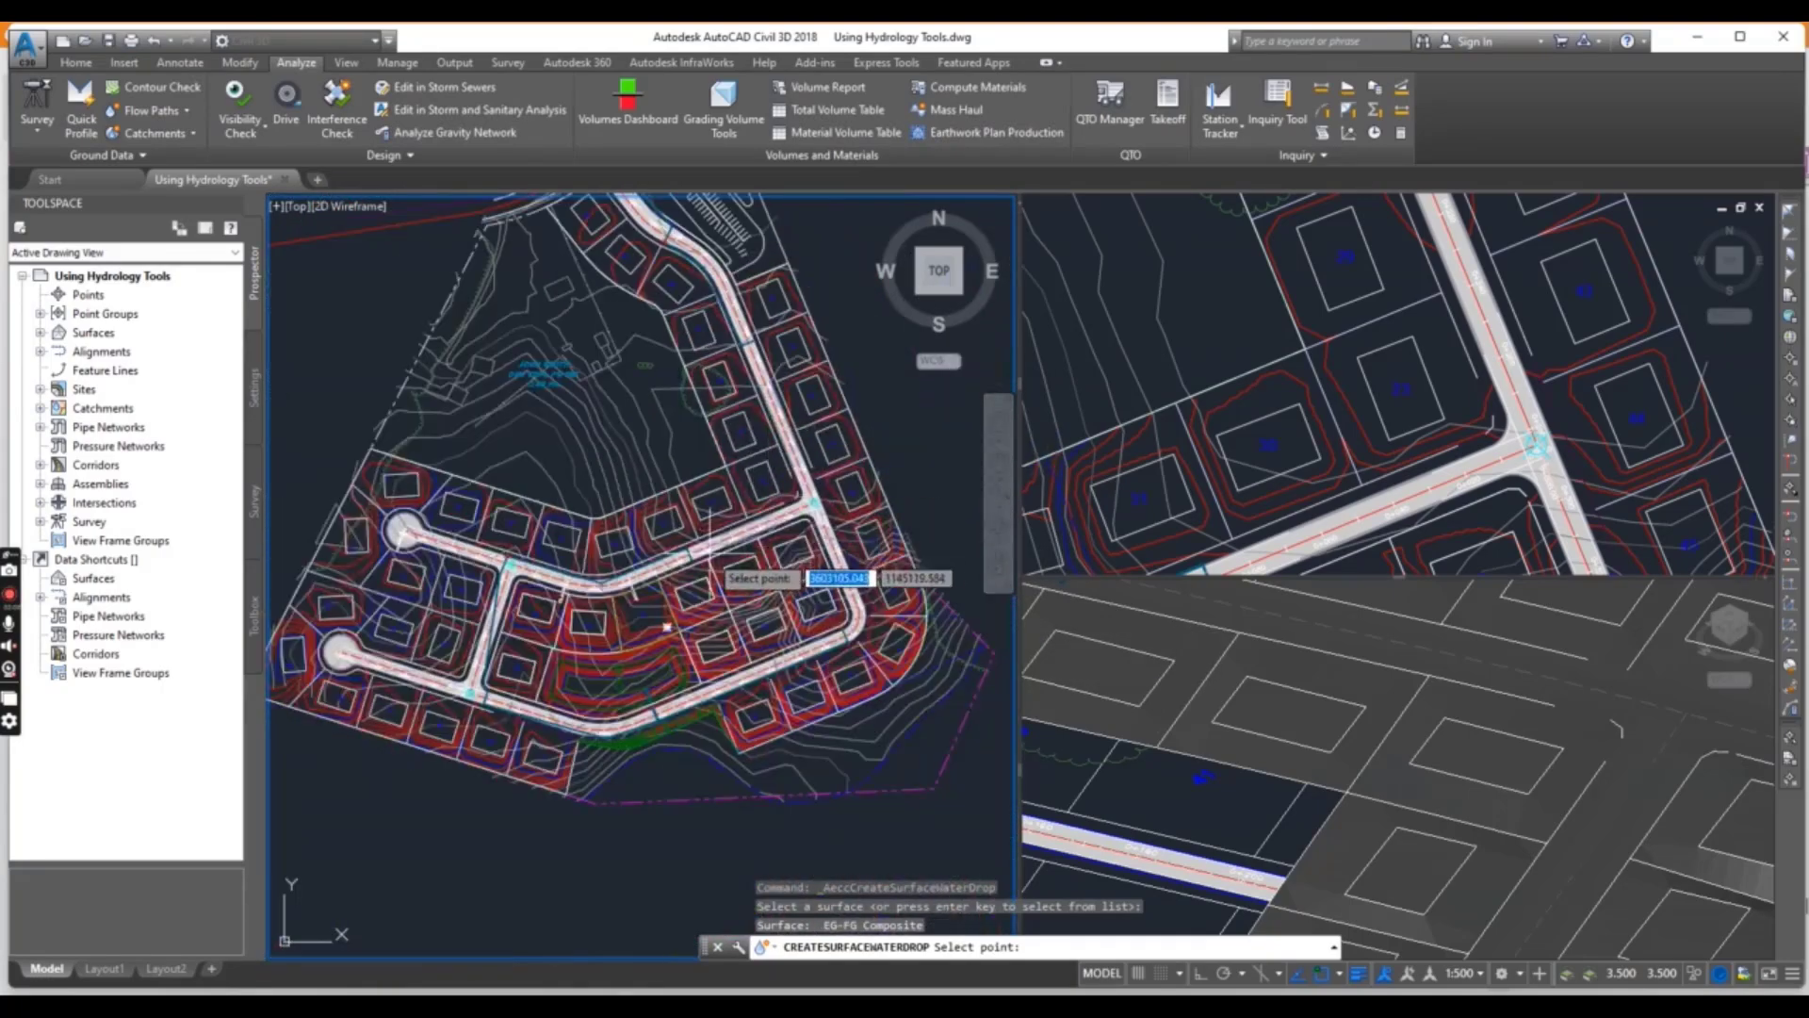
{"action": "scroll", "coordinate": [697, 486], "scroll_direction": "up", "scroll_amount": 4}
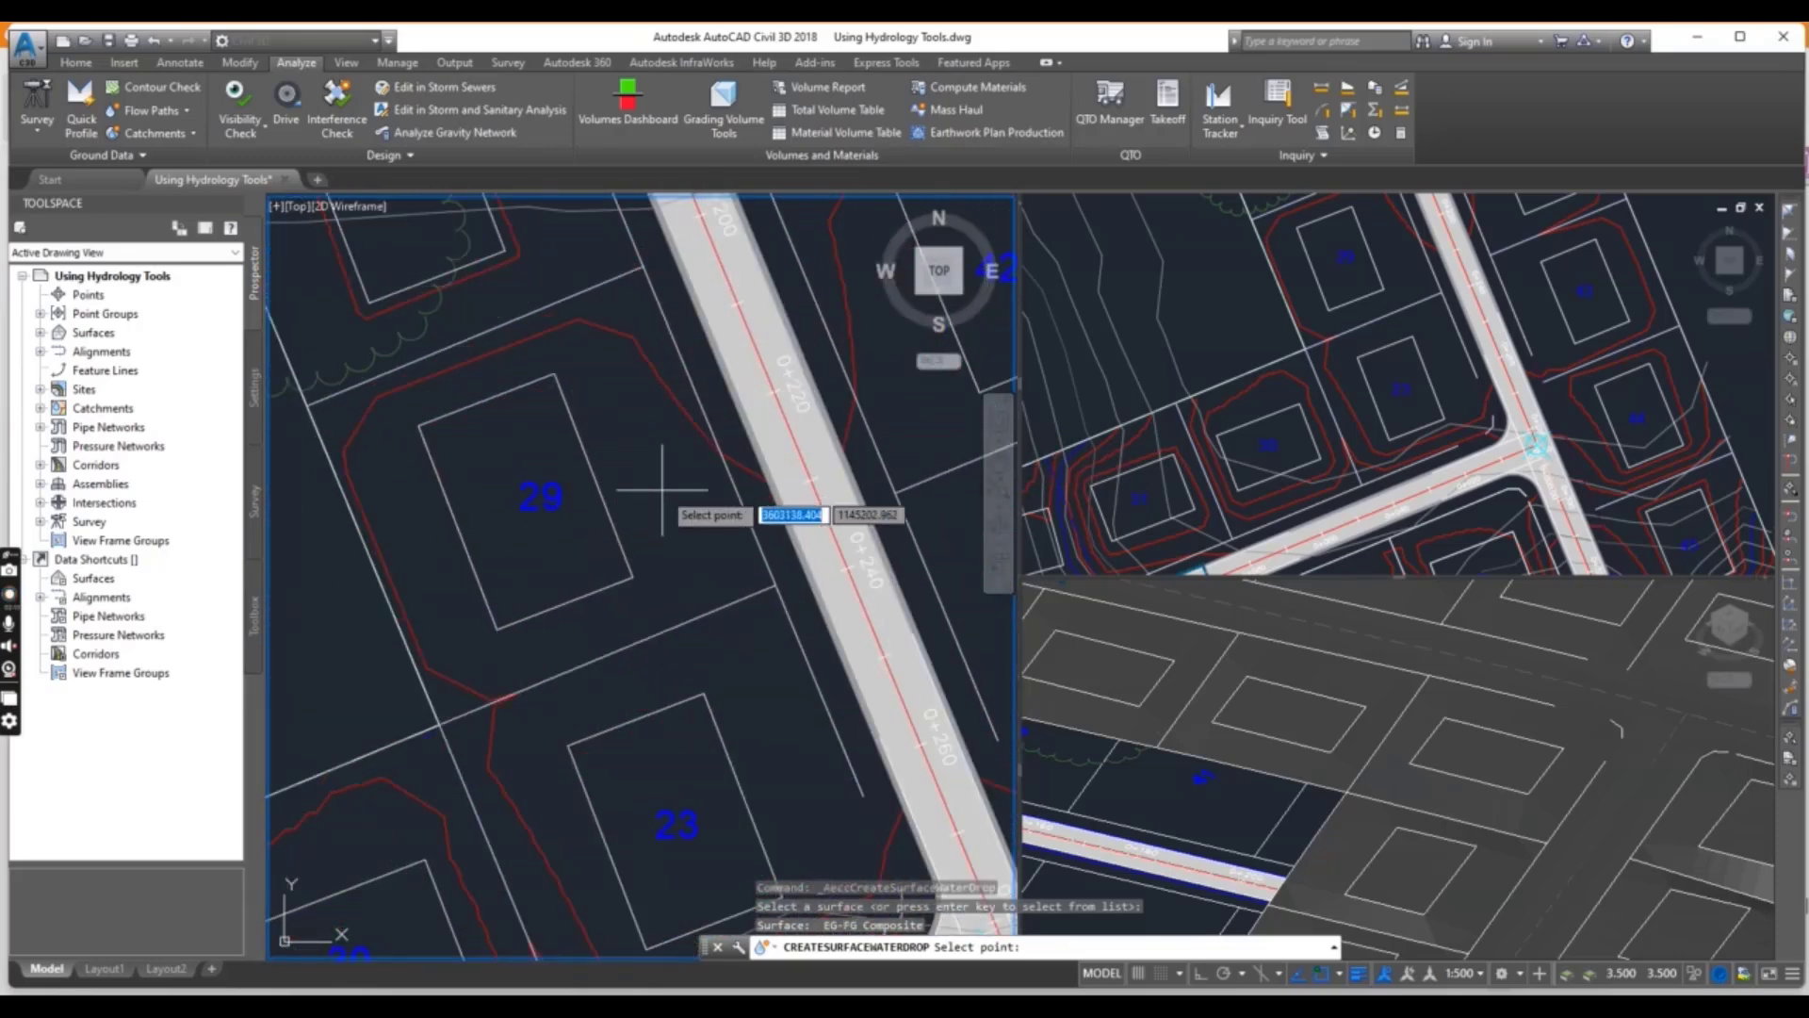
{"action": "mouse_move", "coordinate": [664, 490]}
{"action": "middle_mouse_down"}
{"action": "mouse_move", "coordinate": [675, 553]}
{"action": "mouse_move", "coordinate": [501, 559]}
{"action": "middle_mouse_up"}
{"action": "scroll", "coordinate": [675, 553], "scroll_direction": "up", "scroll_amount": 3}
{"action": "scroll", "coordinate": [698, 449], "scroll_direction": "down", "scroll_amount": 3}
{"action": "scroll", "coordinate": [508, 542], "scroll_direction": "up", "scroll_amount": 2}
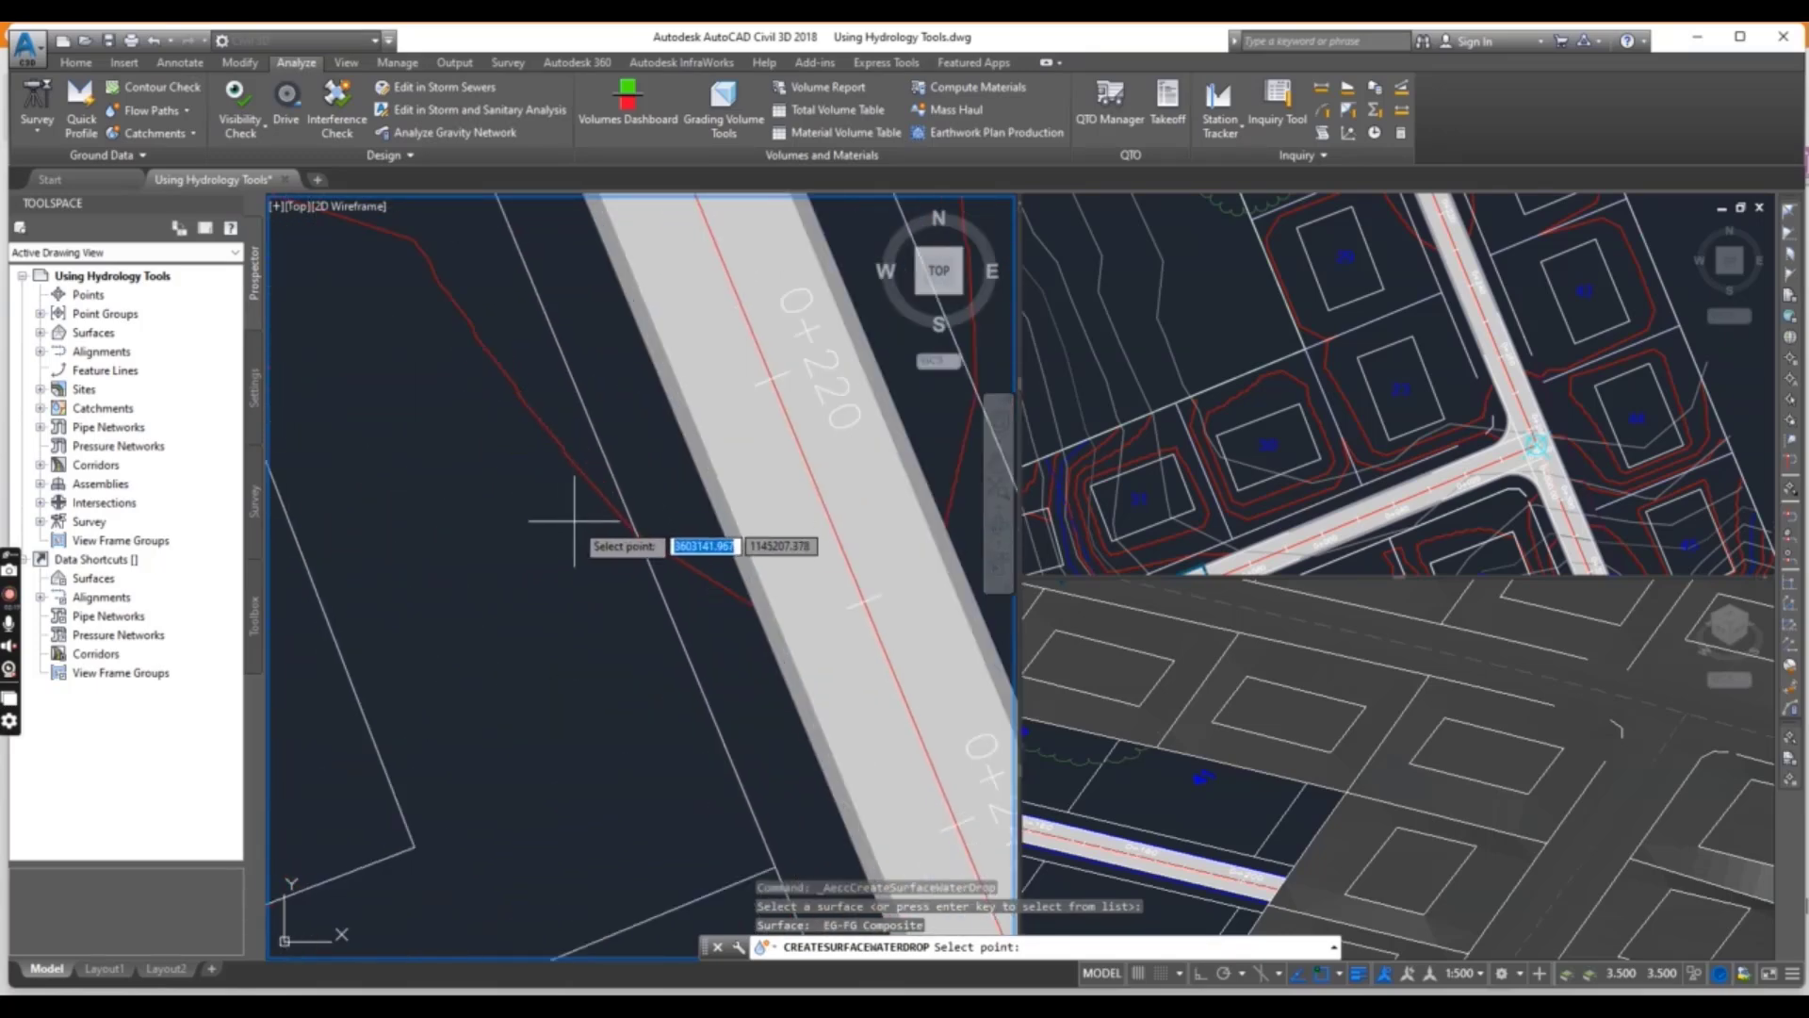
{"action": "left_click", "coordinate": [571, 513]}
- Trace the water drop path from lot 29 along the road edge to its end near station 0+100
{"action": "scroll", "coordinate": [572, 543], "scroll_direction": "down", "scroll_amount": 7}
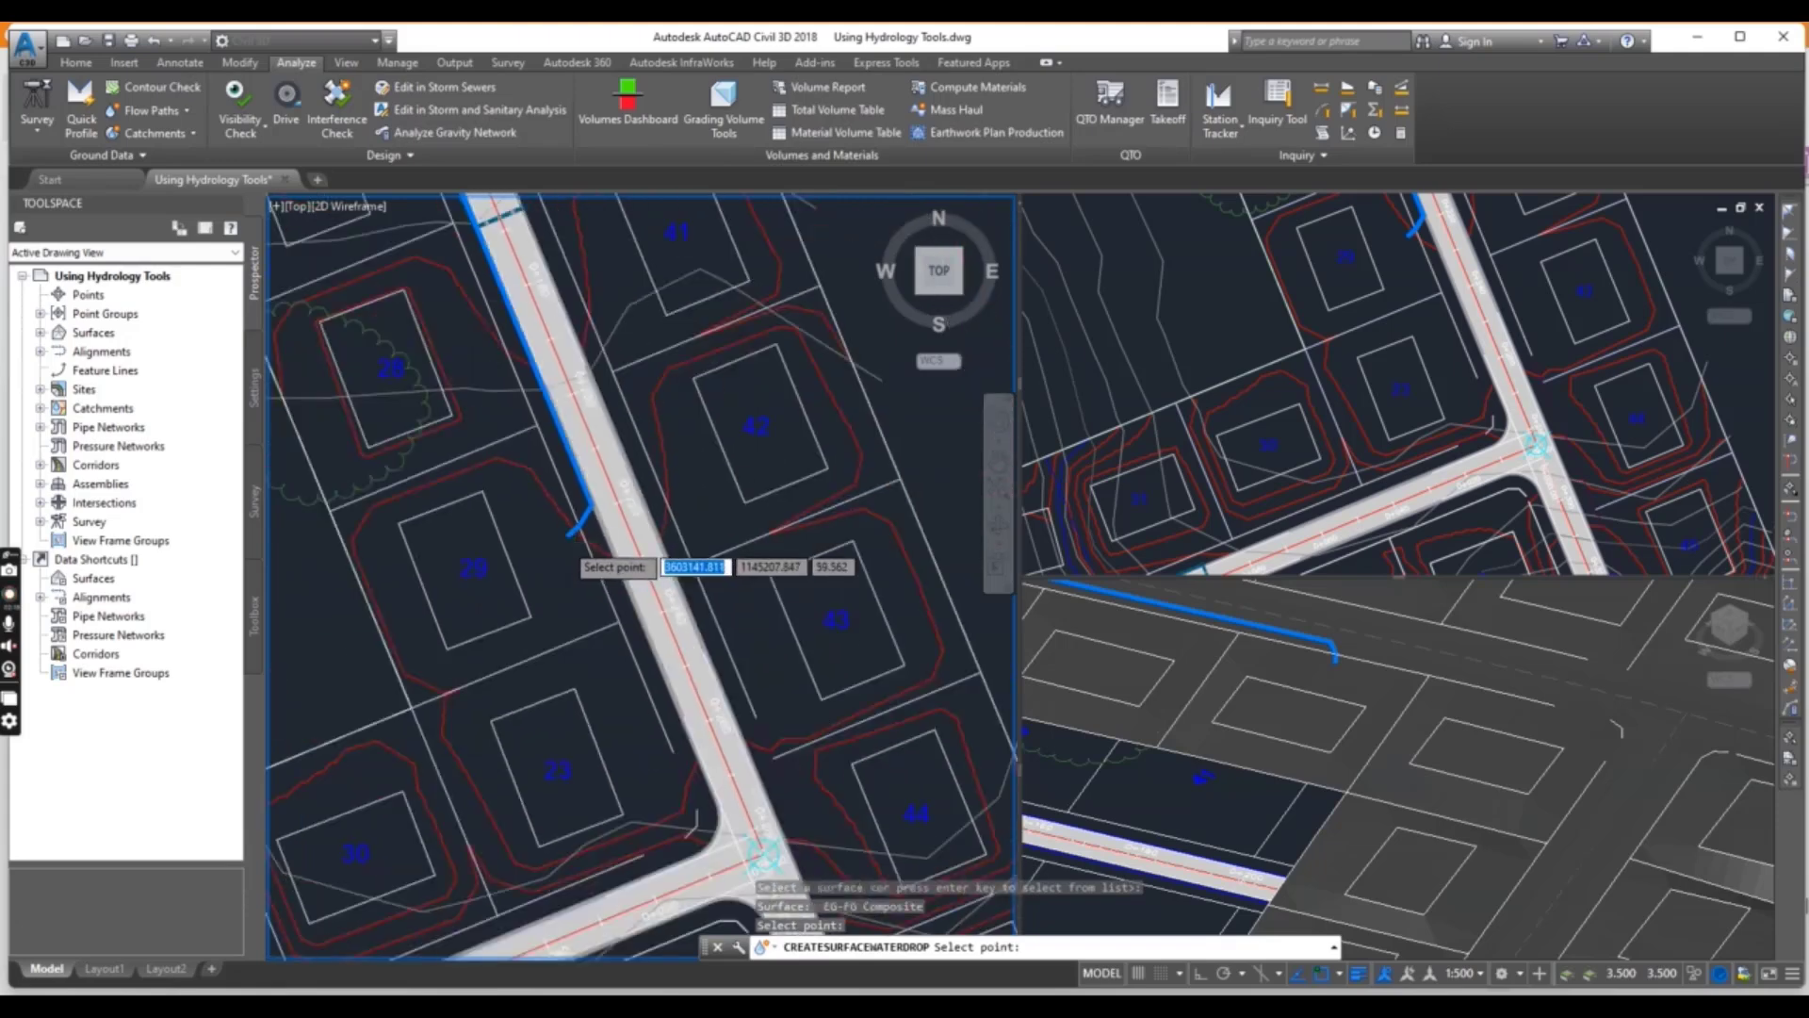
{"action": "middle_click_drag", "start_coordinate": [553, 553], "coordinate": [637, 672]}
{"action": "scroll", "coordinate": [667, 641], "scroll_direction": "up", "scroll_amount": 6}
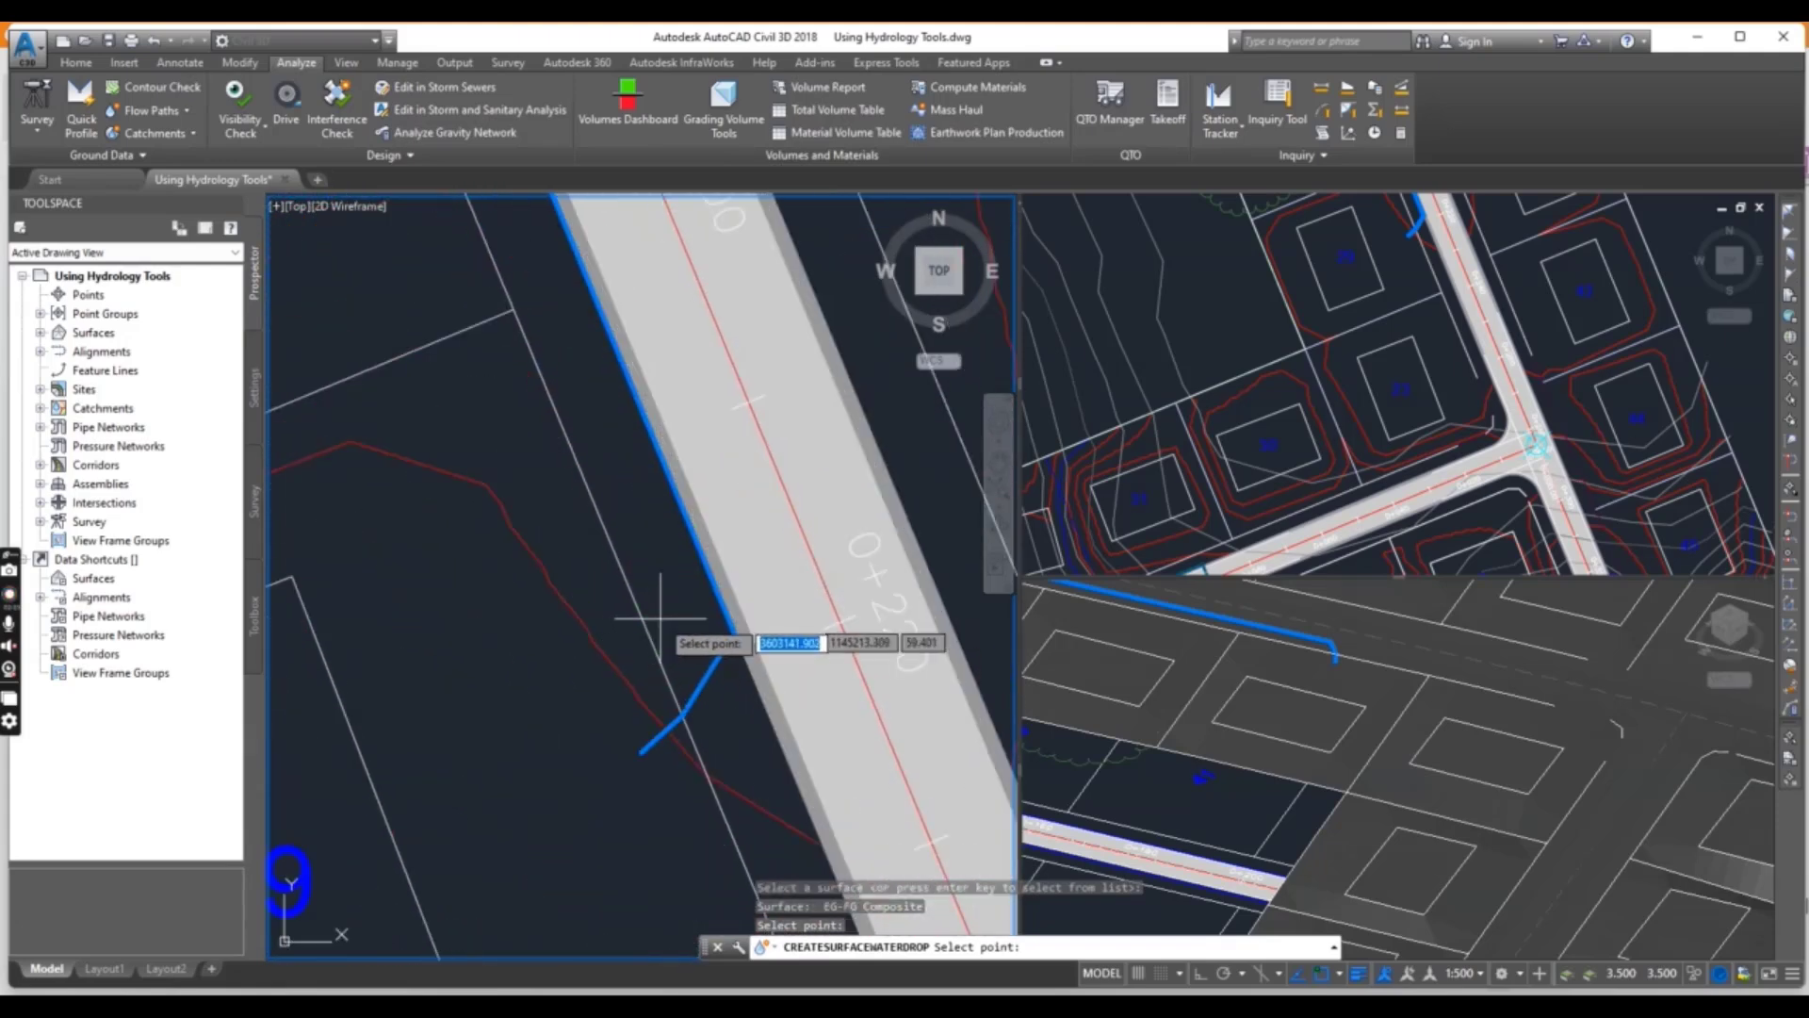
{"action": "scroll", "coordinate": [685, 603], "scroll_direction": "down", "scroll_amount": 4}
{"action": "scroll", "coordinate": [654, 540], "scroll_direction": "down", "scroll_amount": 4}
{"action": "middle_click_drag", "start_coordinate": [652, 539], "coordinate": [704, 650]}
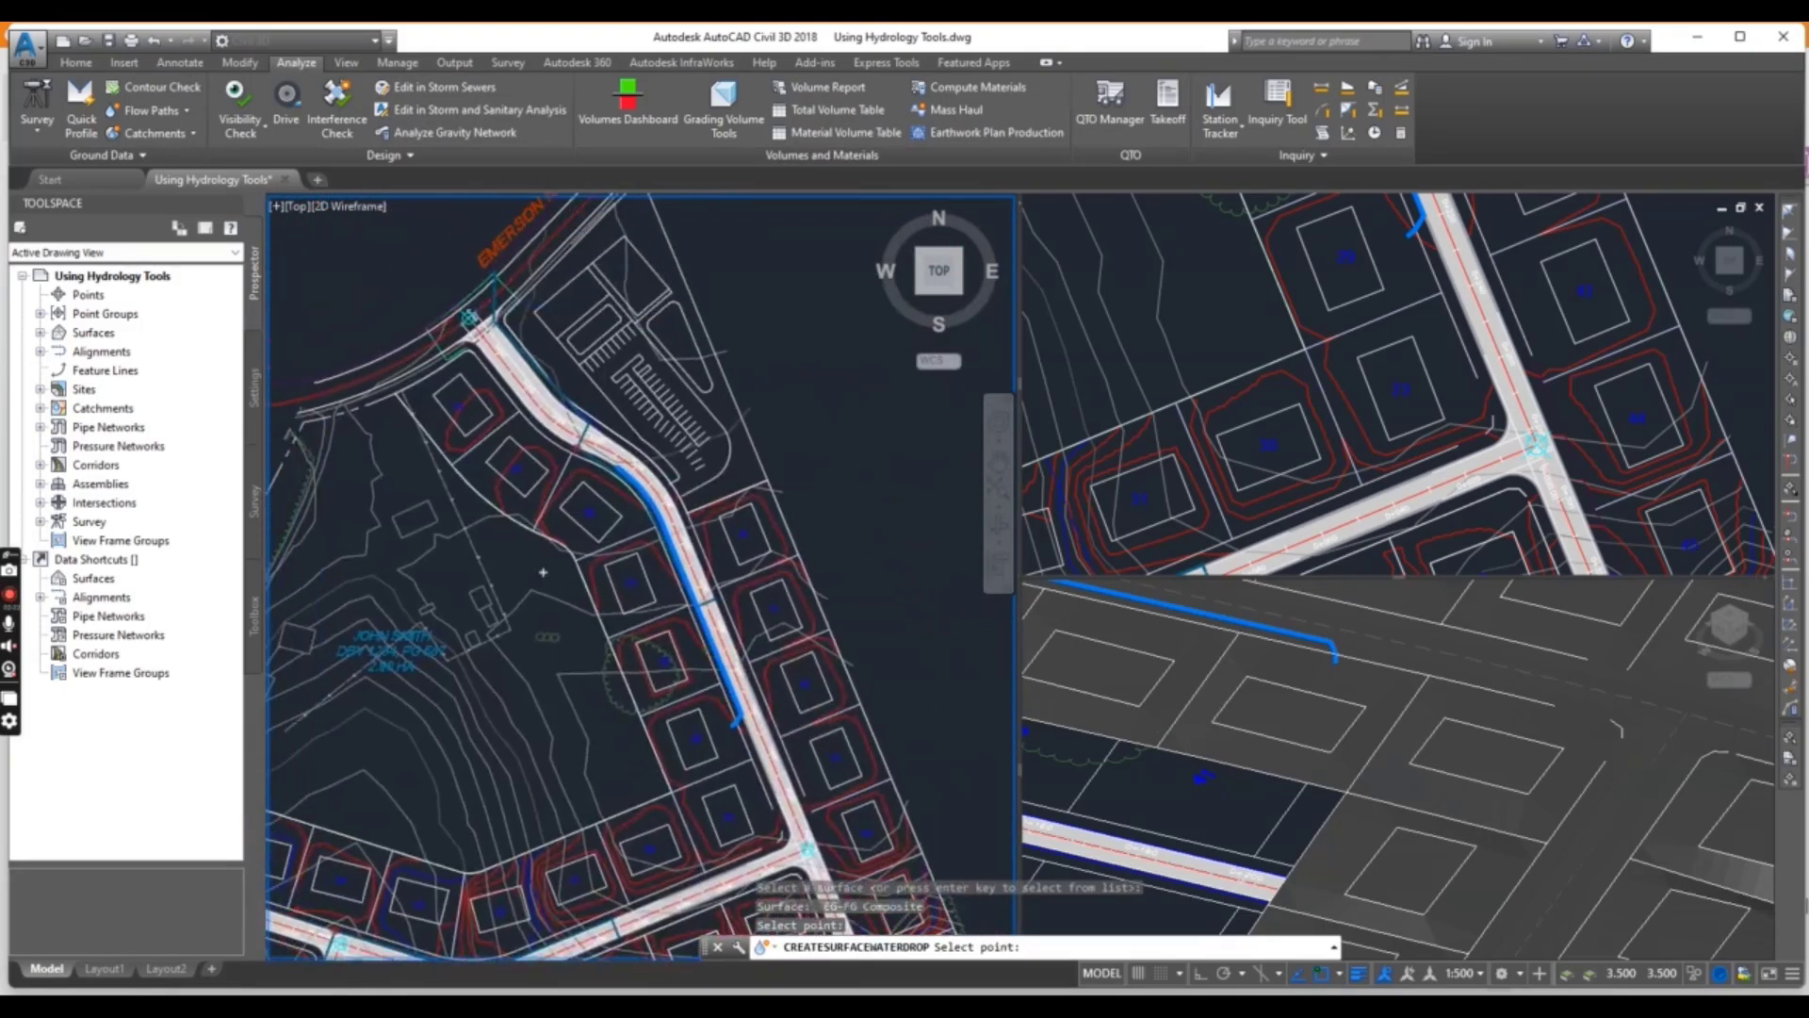
{"action": "scroll", "coordinate": [646, 489], "scroll_direction": "up", "scroll_amount": 4}
{"action": "scroll", "coordinate": [523, 311], "scroll_direction": "up", "scroll_amount": 4}
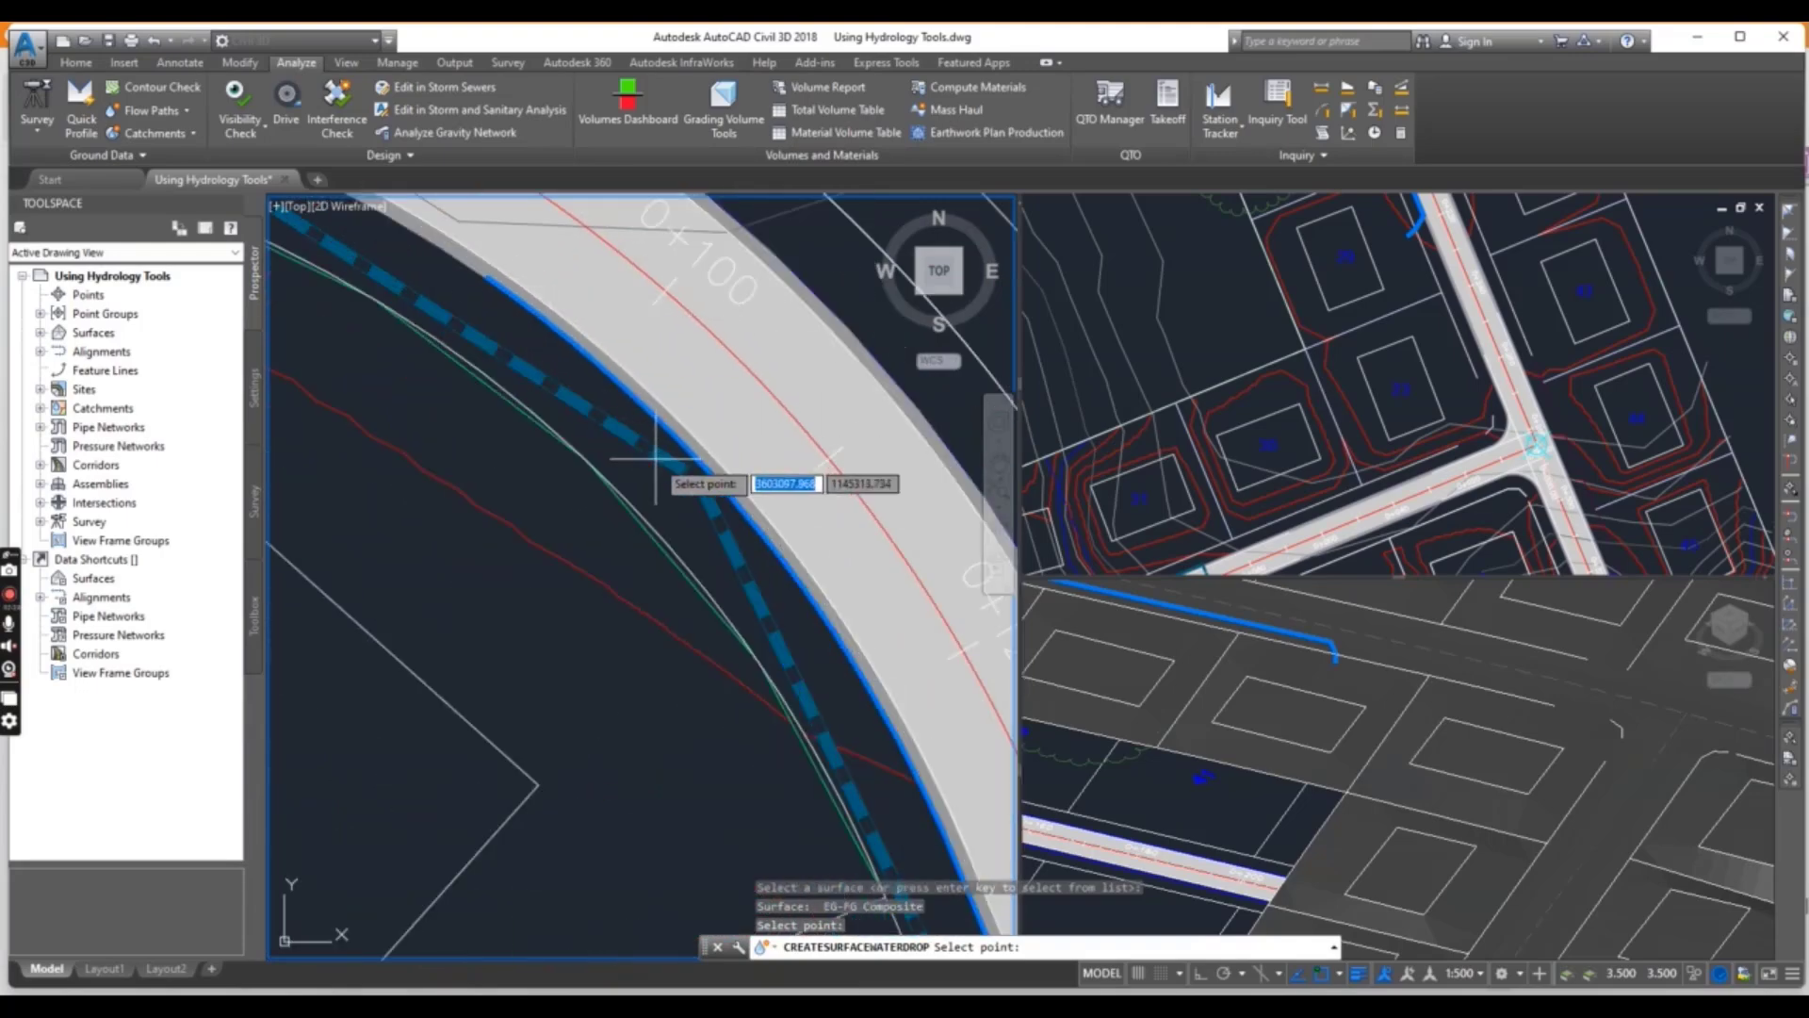
{"action": "scroll", "coordinate": [698, 499], "scroll_direction": "down", "scroll_amount": 4}
{"action": "scroll", "coordinate": [744, 522], "scroll_direction": "up", "scroll_amount": 1}
{"action": "scroll", "coordinate": [787, 622], "scroll_direction": "down", "scroll_amount": 3}
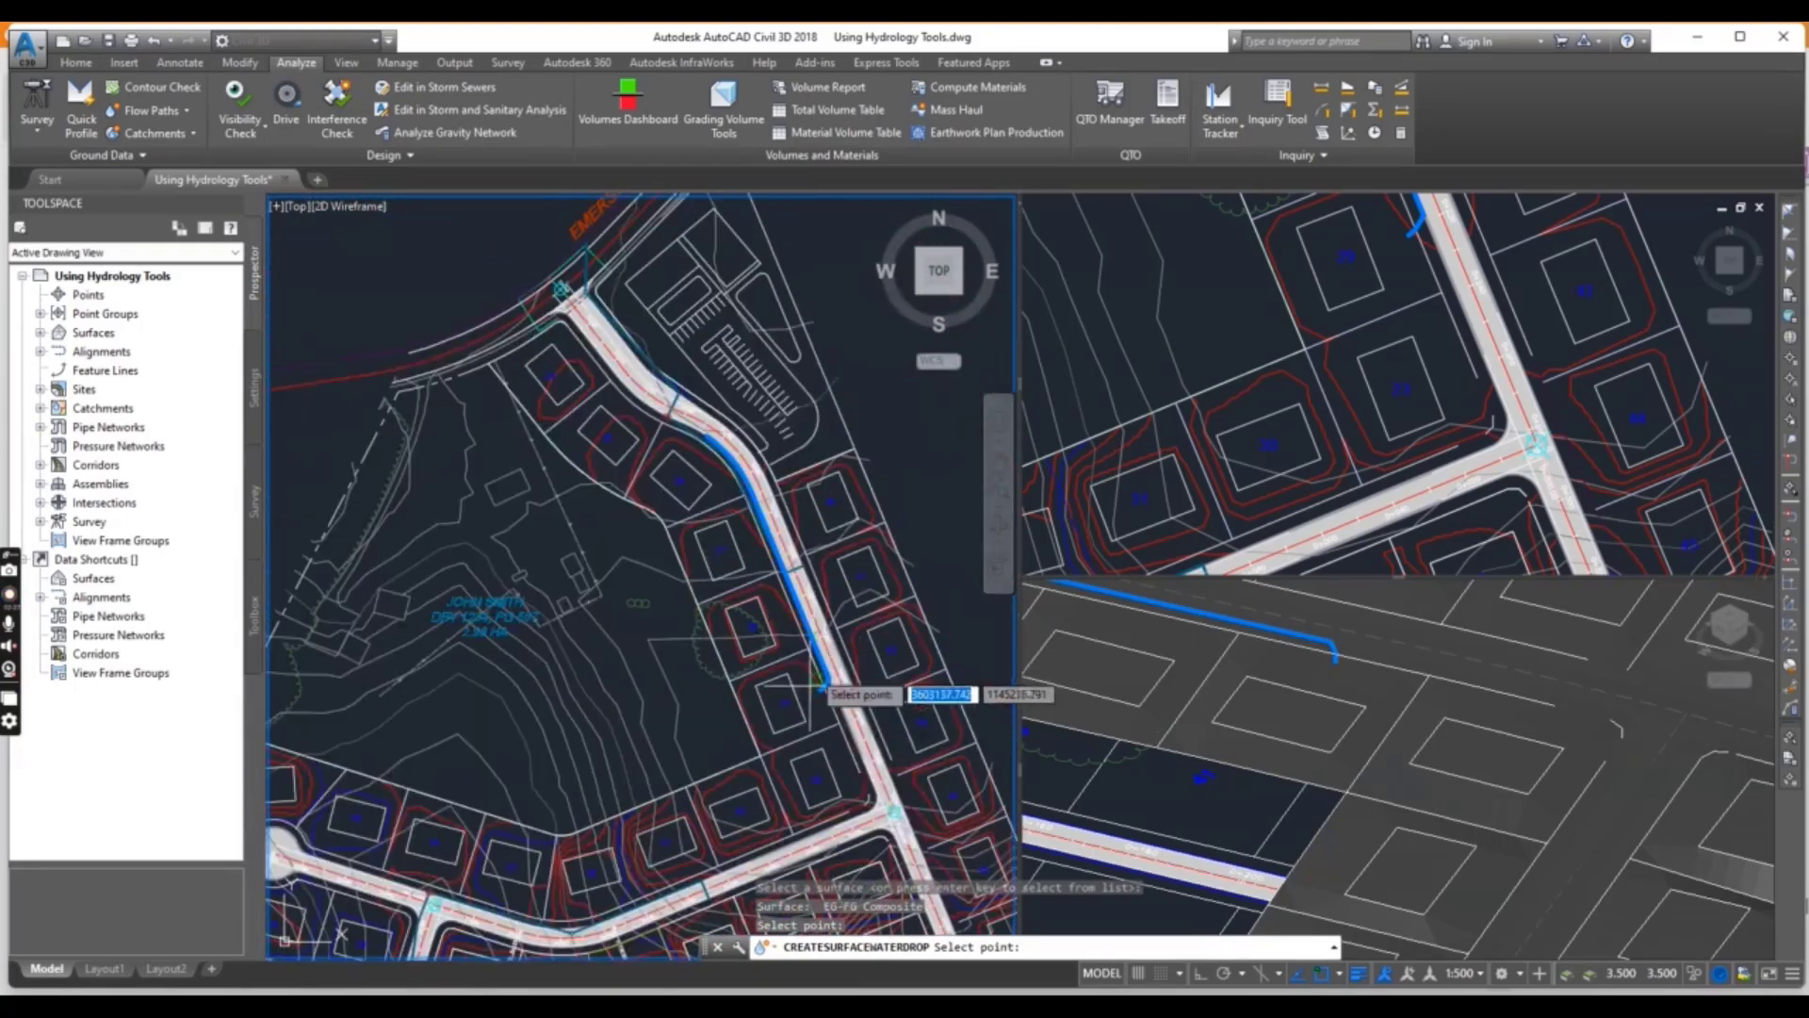
- Place another water drop at the front of lot 23, between its building pad and the side road
{"action": "scroll", "coordinate": [815, 671], "scroll_direction": "up", "scroll_amount": 2}
{"action": "scroll", "coordinate": [815, 671], "scroll_direction": "down", "scroll_amount": 4}
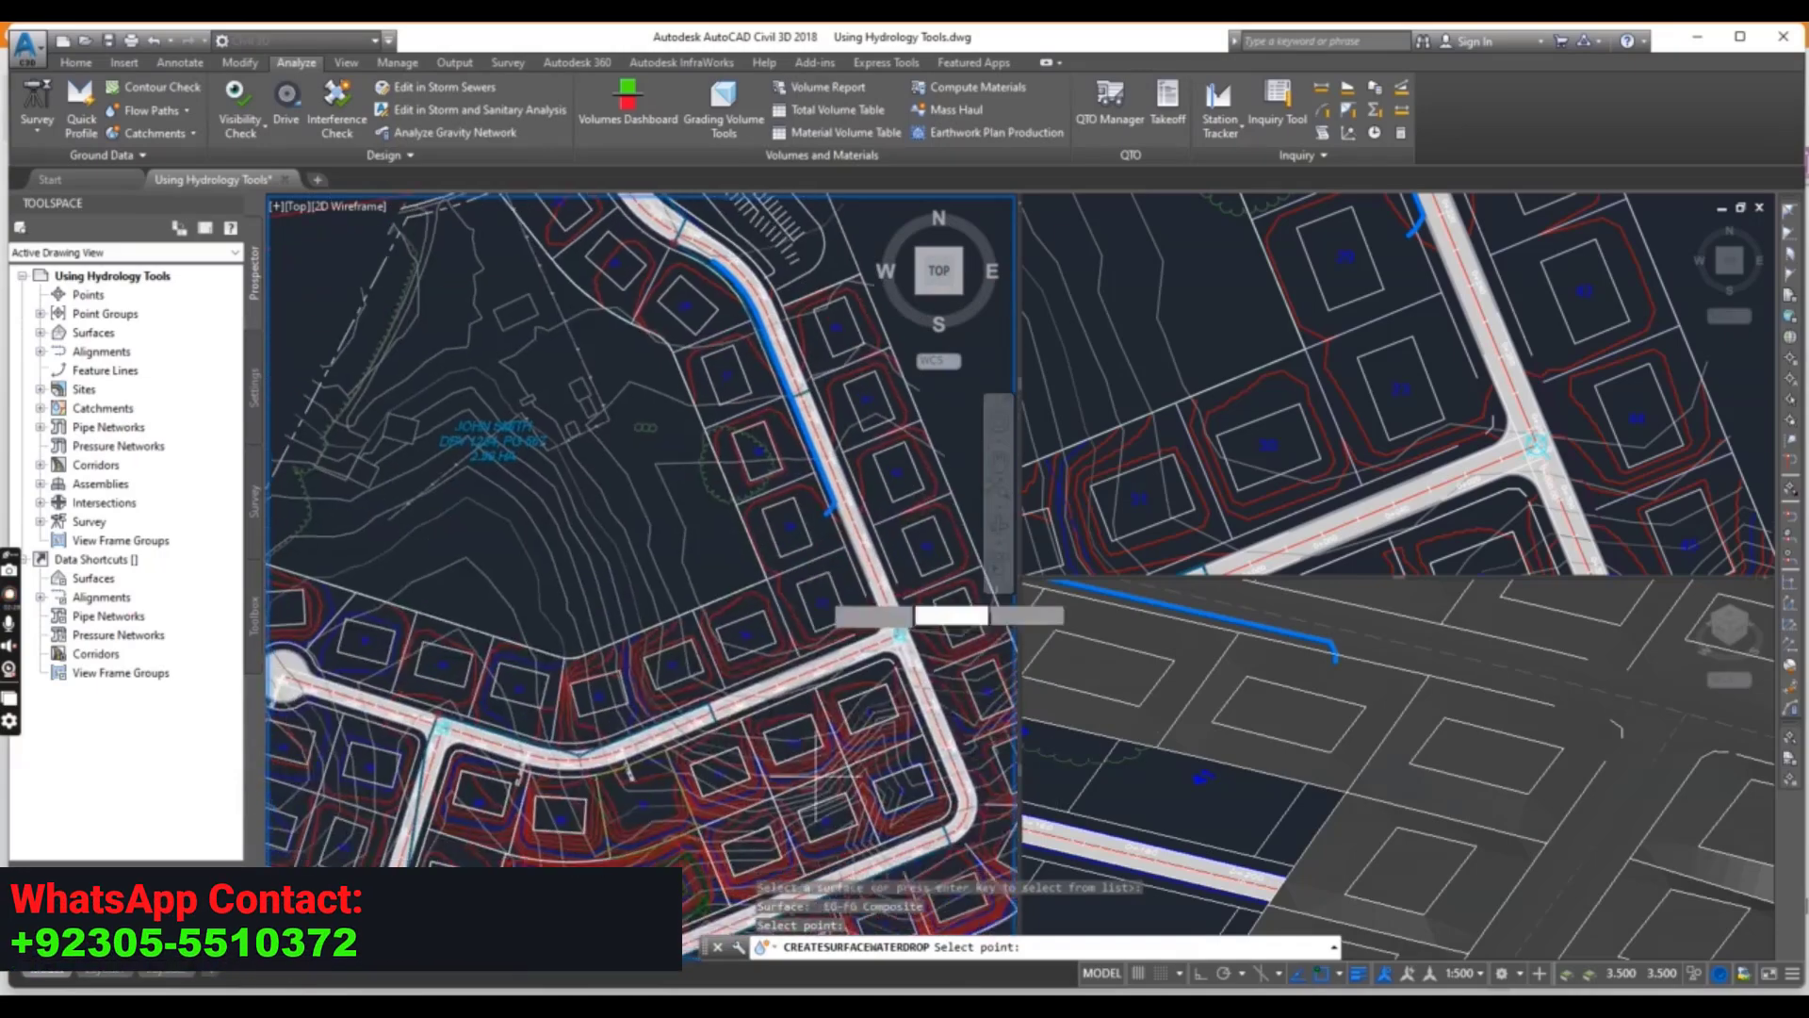
{"action": "scroll", "coordinate": [754, 651], "scroll_direction": "up", "scroll_amount": 4}
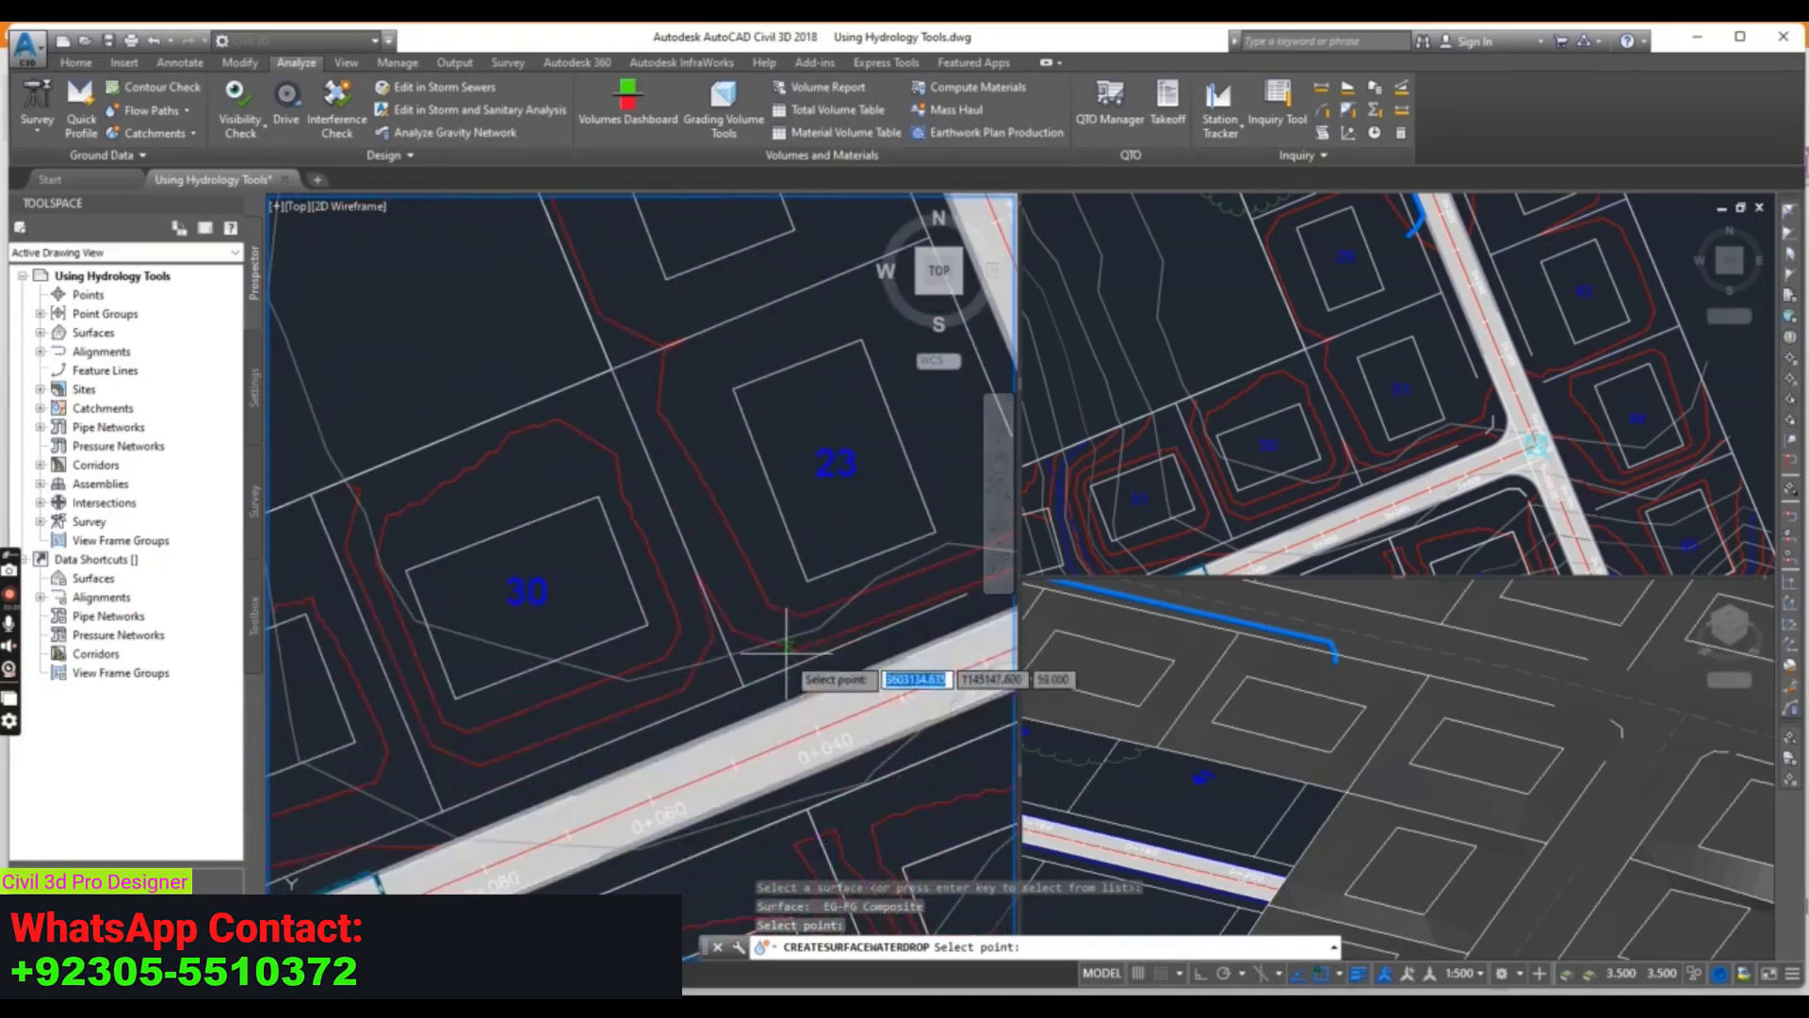
{"action": "scroll", "coordinate": [848, 607], "scroll_direction": "down", "scroll_amount": 2}
{"action": "scroll", "coordinate": [768, 486], "scroll_direction": "up", "scroll_amount": 5}
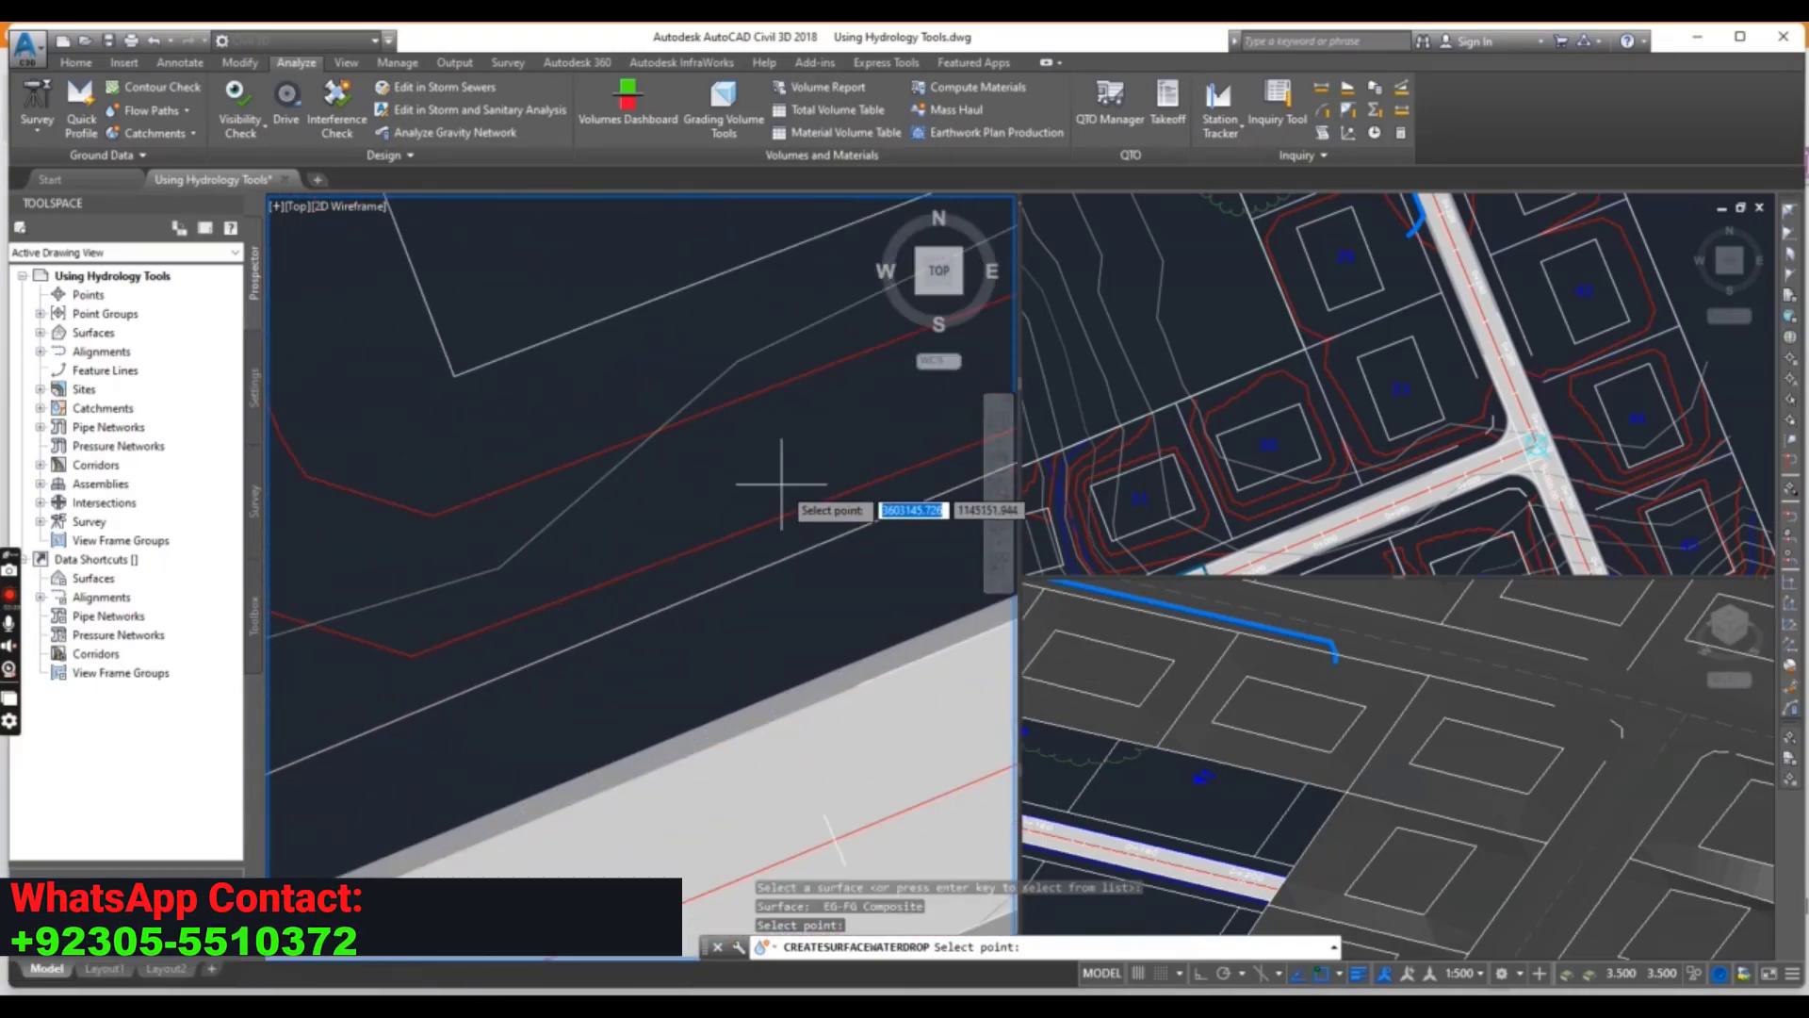
{"action": "left_click", "coordinate": [775, 479]}
- Trace the water drop path from lot 23 along the road edge to the intersection below lot 34
{"action": "scroll", "coordinate": [774, 480], "scroll_direction": "down", "scroll_amount": 3}
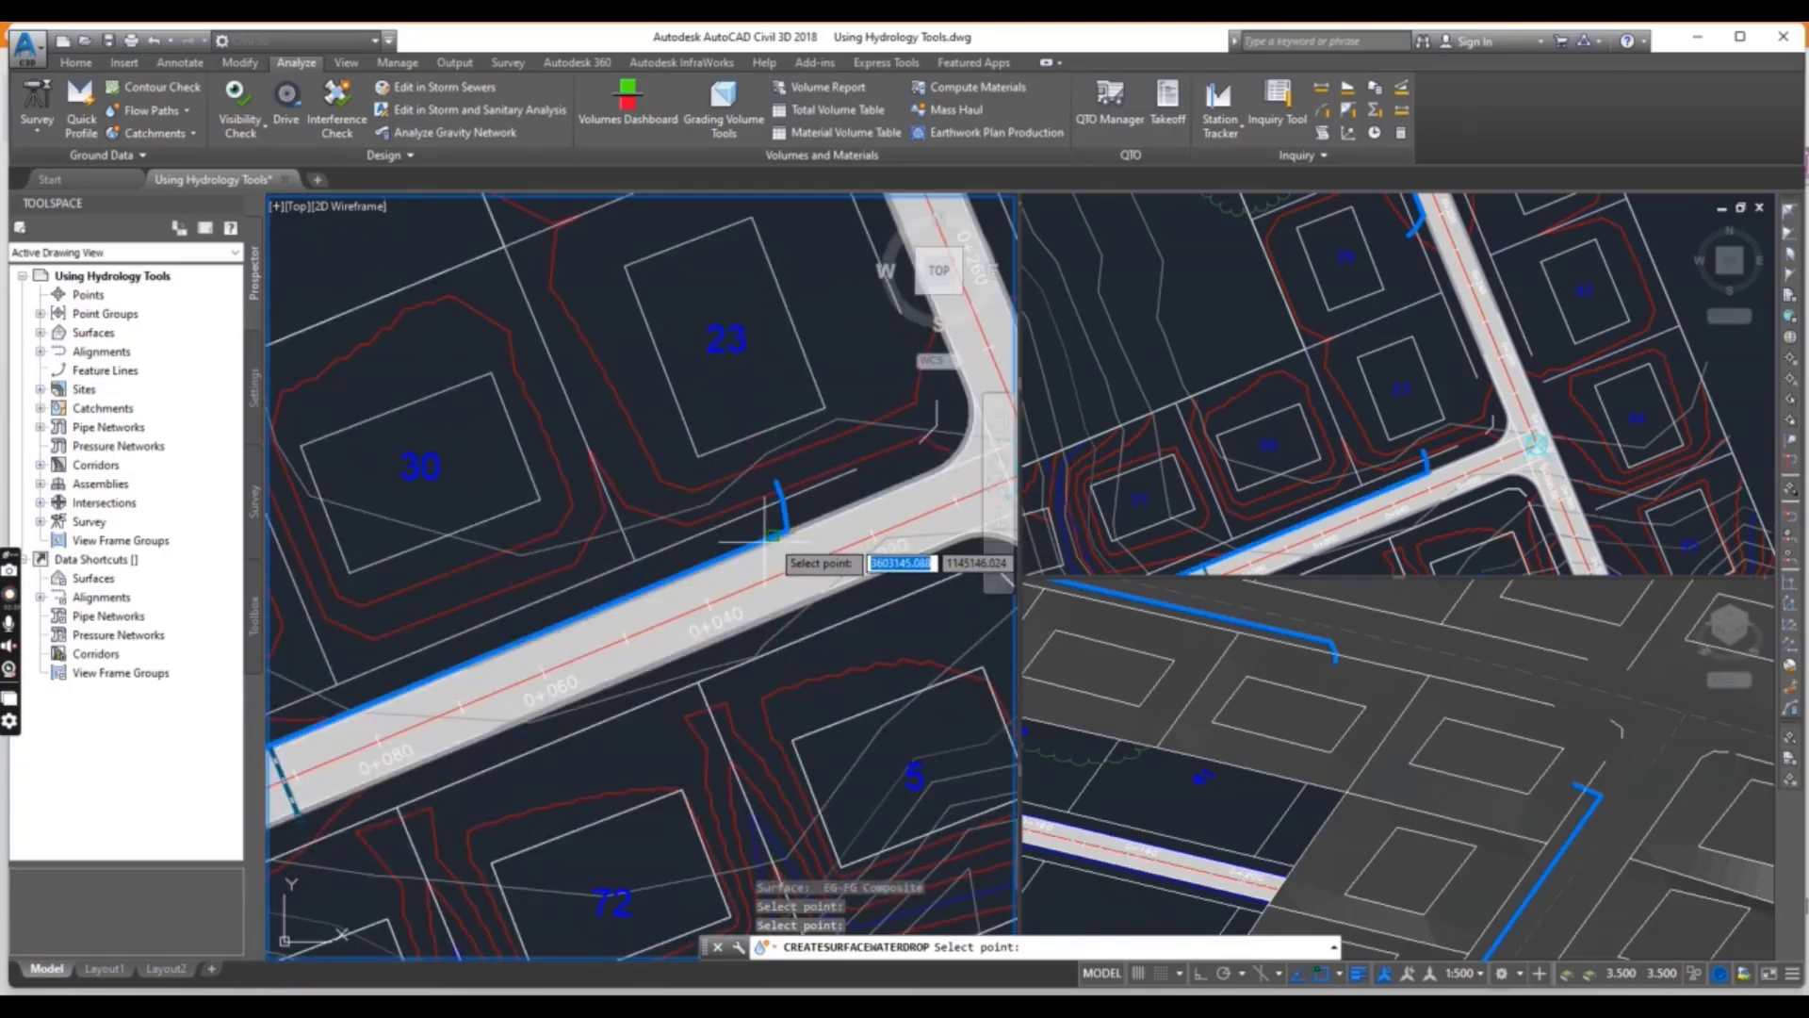
{"action": "scroll", "coordinate": [570, 641], "scroll_direction": "down", "scroll_amount": 3}
{"action": "scroll", "coordinate": [570, 641], "scroll_direction": "up", "scroll_amount": 1}
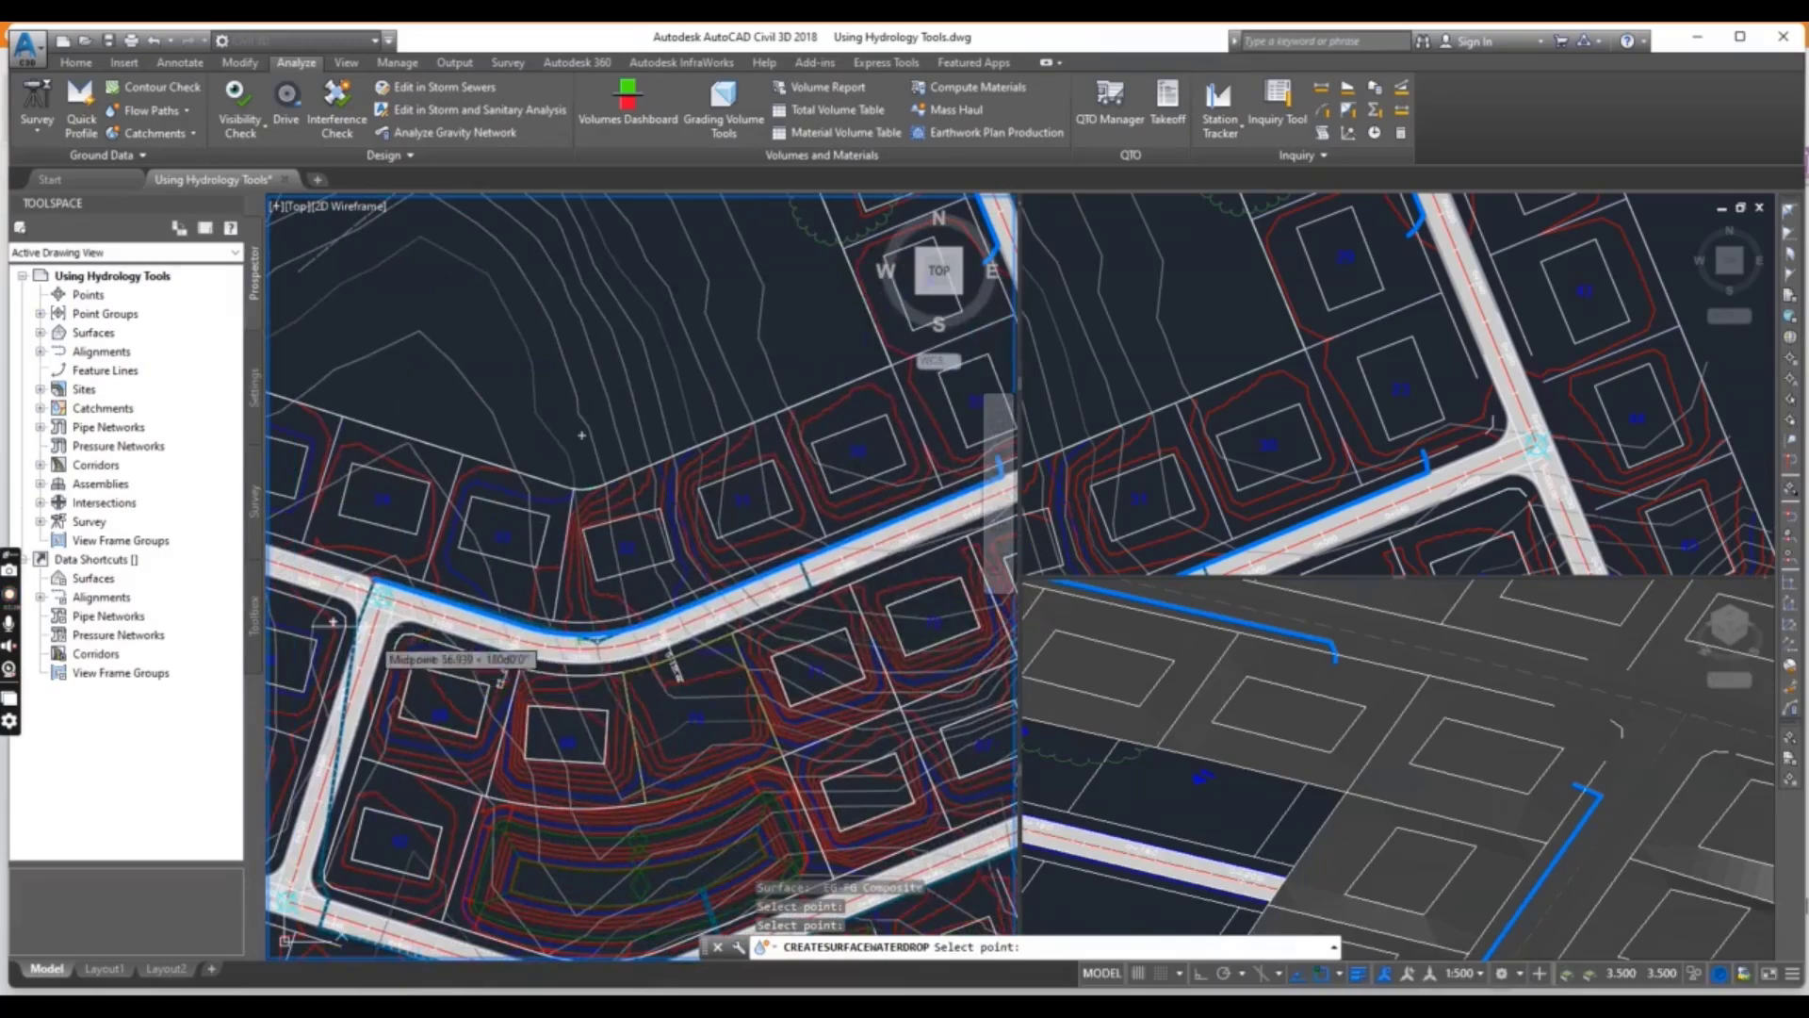
{"action": "scroll", "coordinate": [434, 558], "scroll_direction": "up", "scroll_amount": 3}
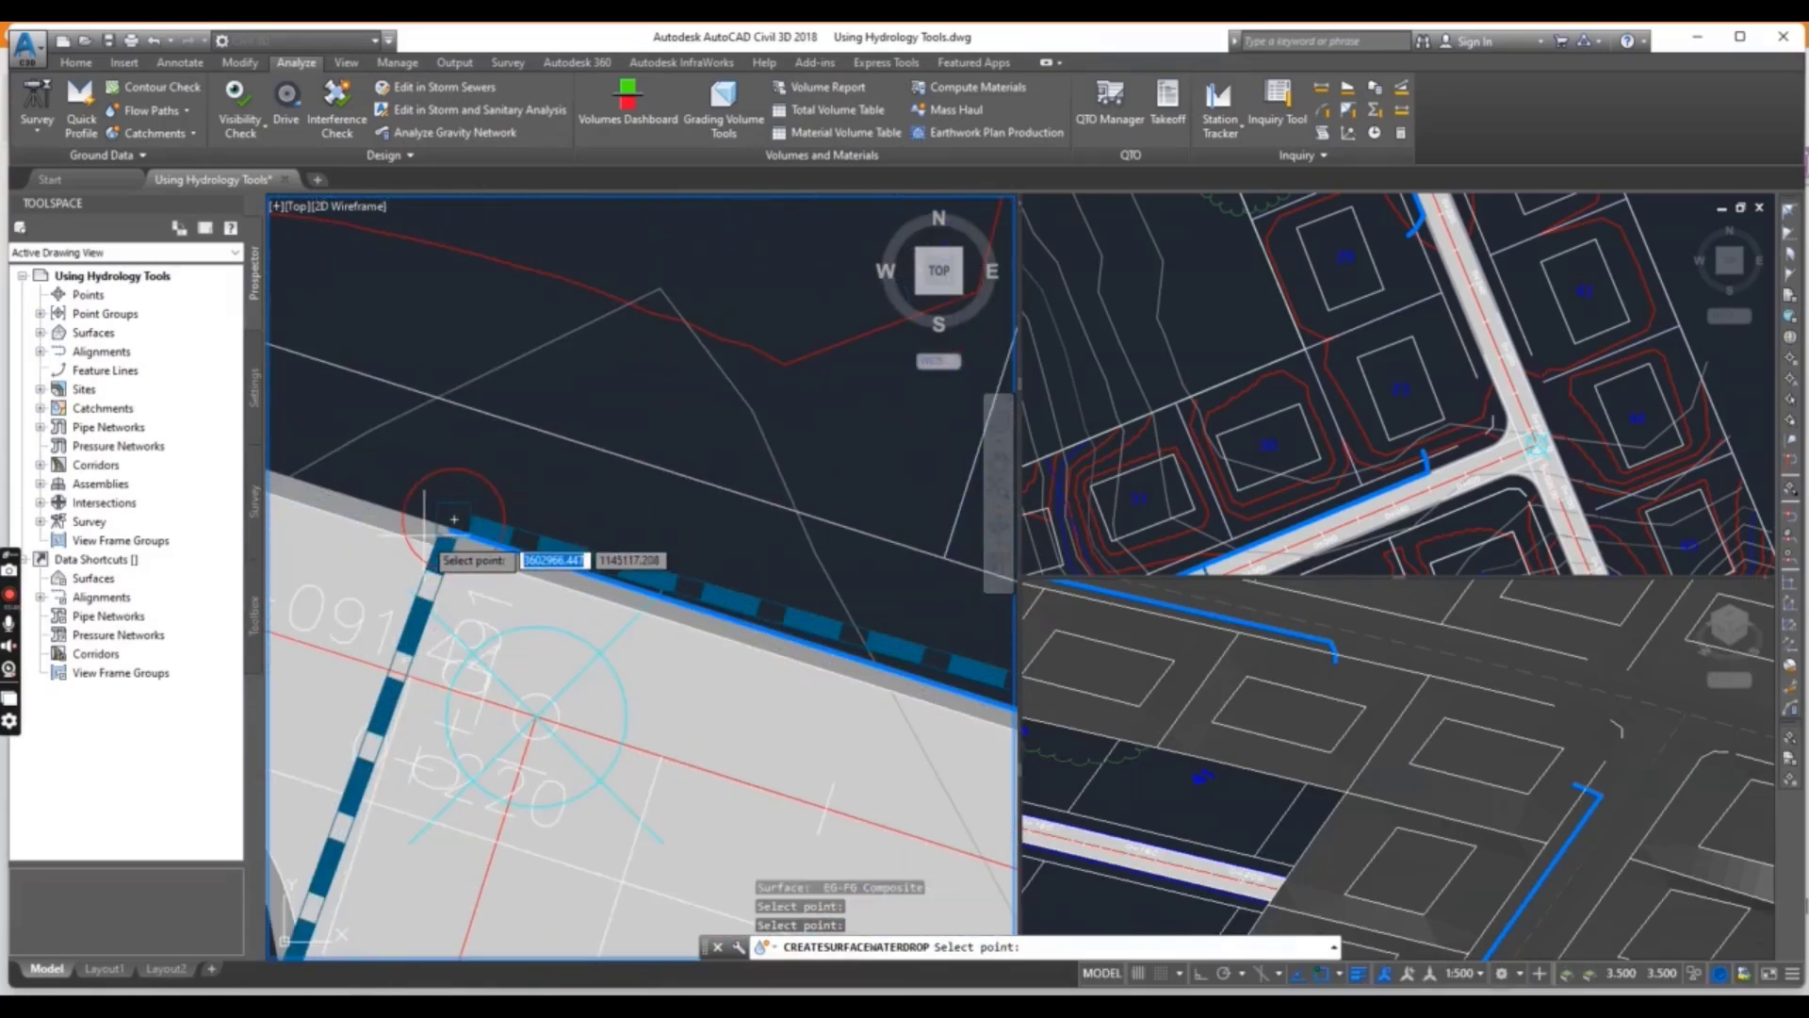
{"action": "scroll", "coordinate": [513, 539], "scroll_direction": "up", "scroll_amount": 2}
{"action": "scroll", "coordinate": [499, 542], "scroll_direction": "down", "scroll_amount": 2}
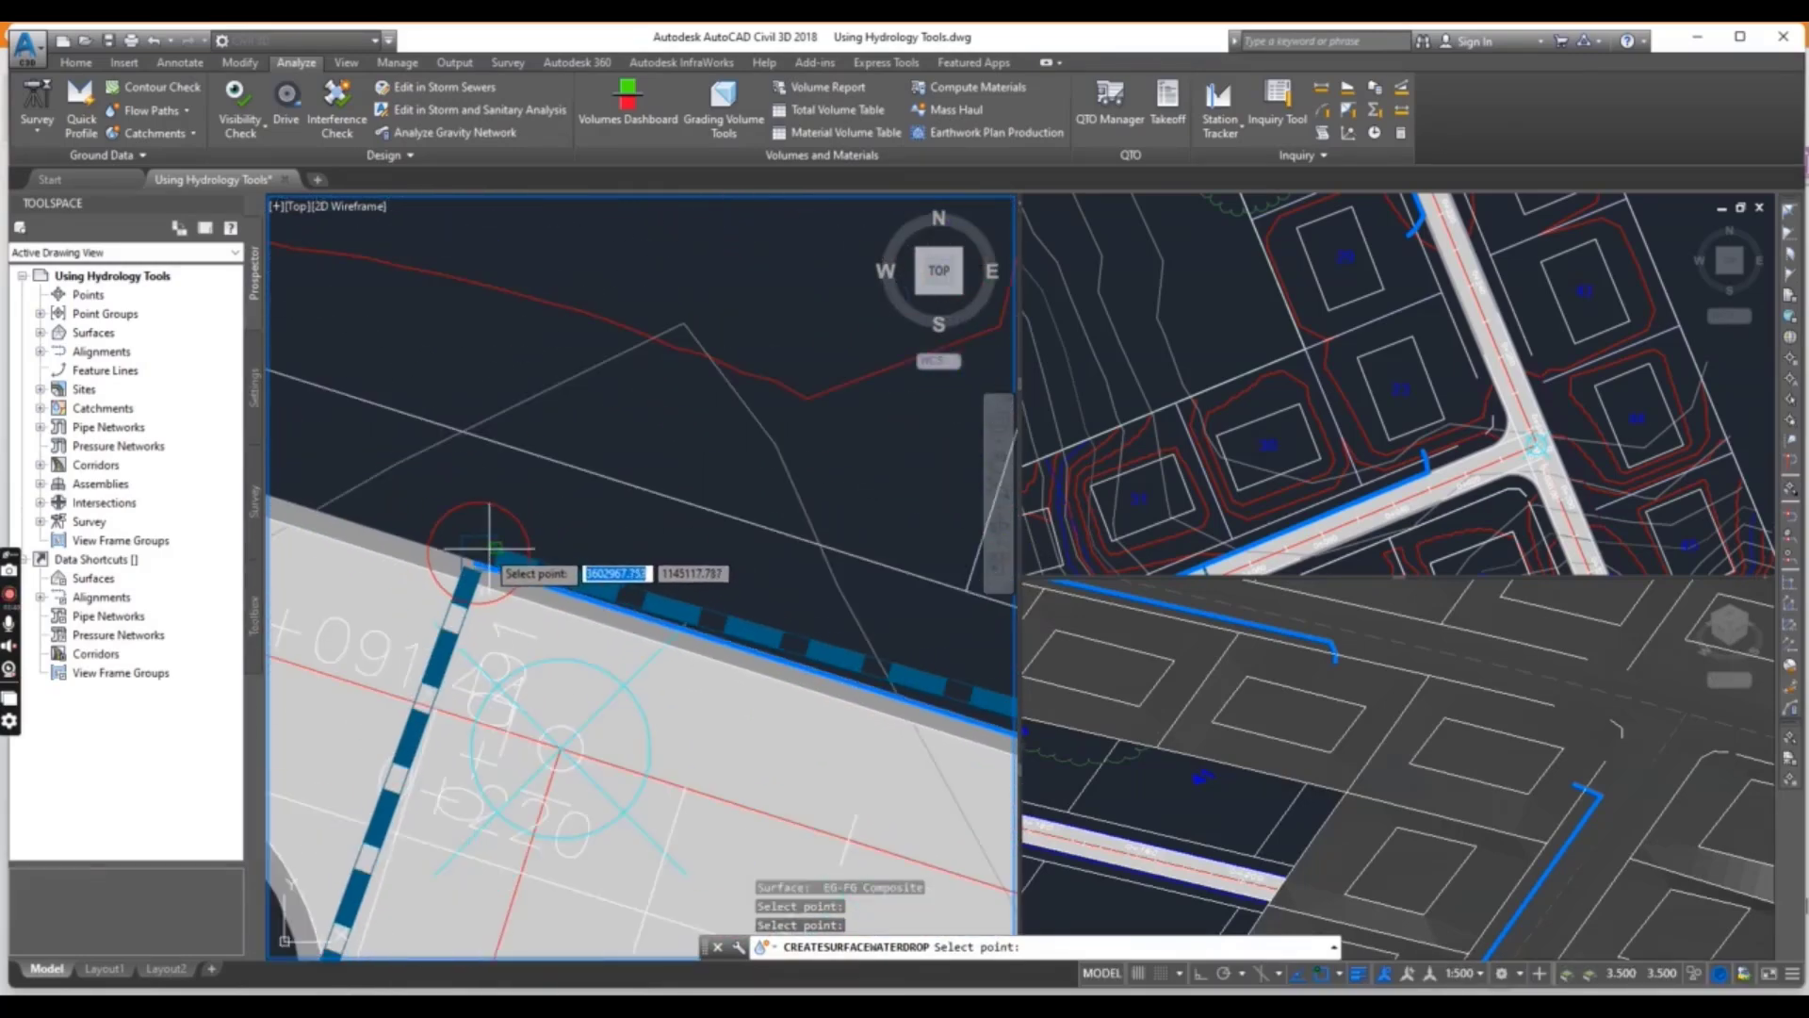
{"action": "scroll", "coordinate": [546, 556], "scroll_direction": "up", "scroll_amount": 2}
{"action": "mouse_move", "coordinate": [545, 556]}
{"action": "middle_mouse_down"}
{"action": "mouse_move", "coordinate": [702, 513]}
{"action": "mouse_move", "coordinate": [807, 436]}
{"action": "middle_mouse_up"}
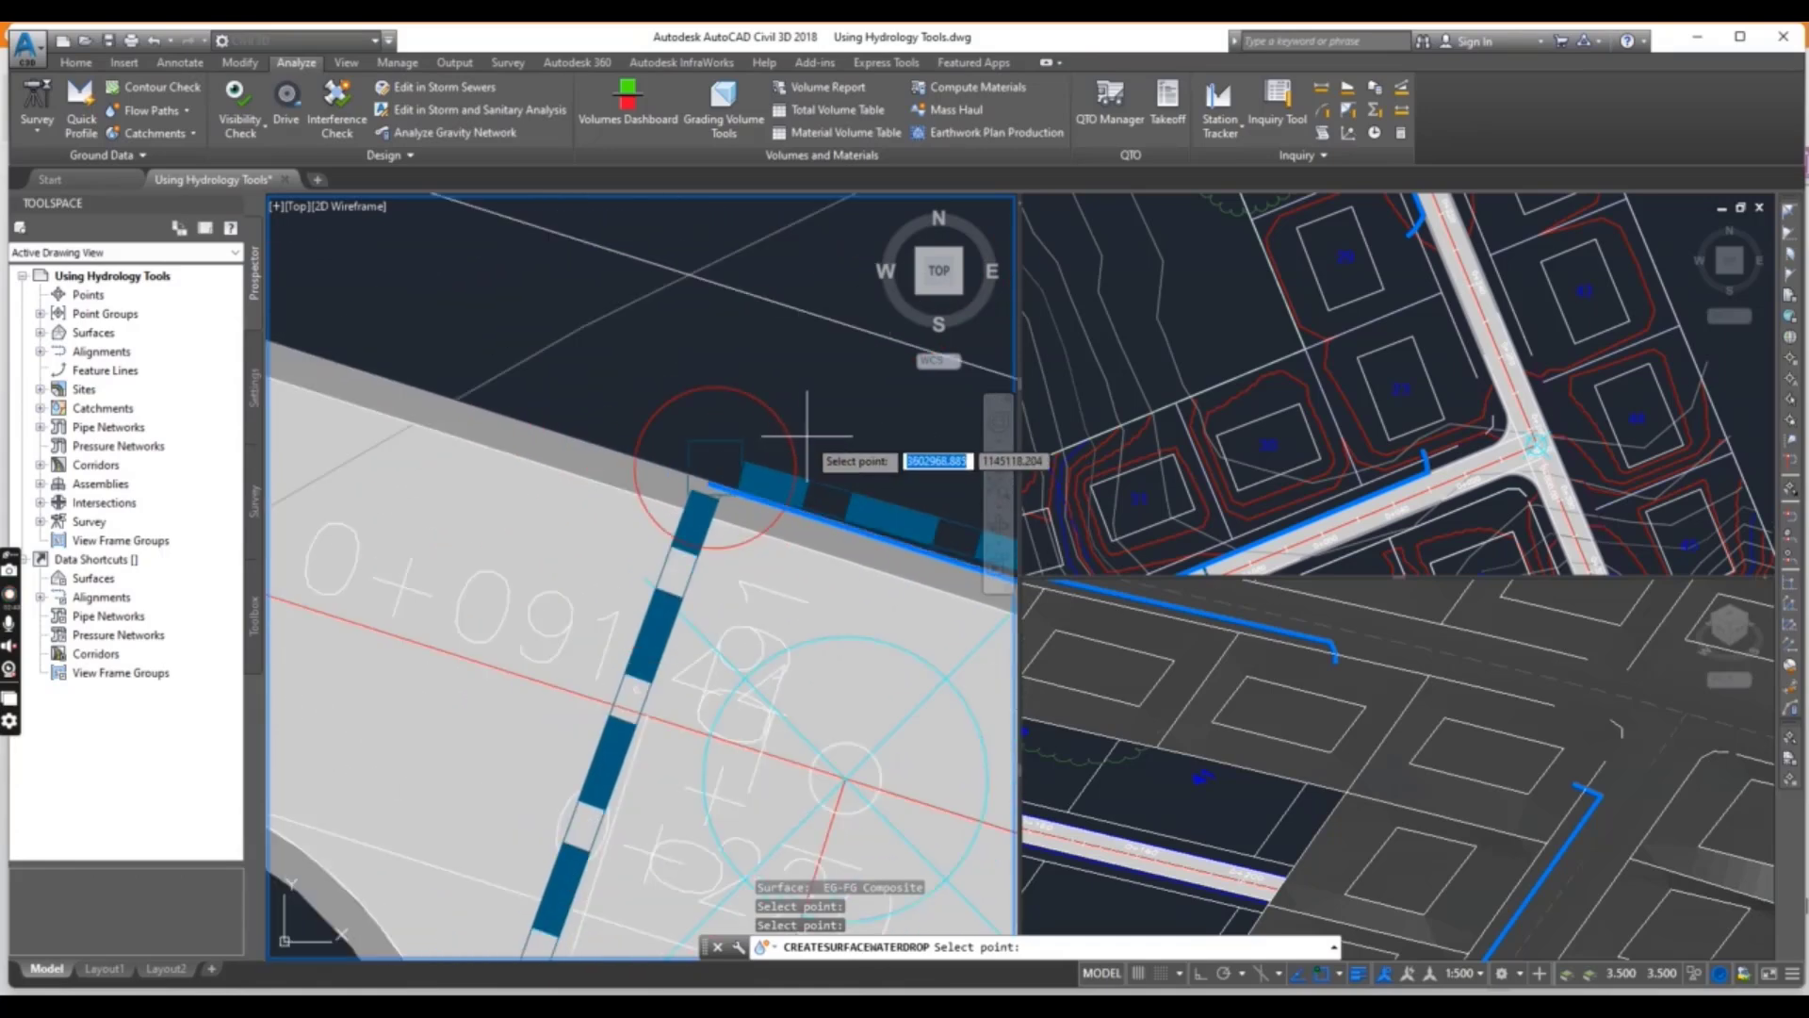
{"action": "scroll", "coordinate": [791, 447], "scroll_direction": "down", "scroll_amount": 5}
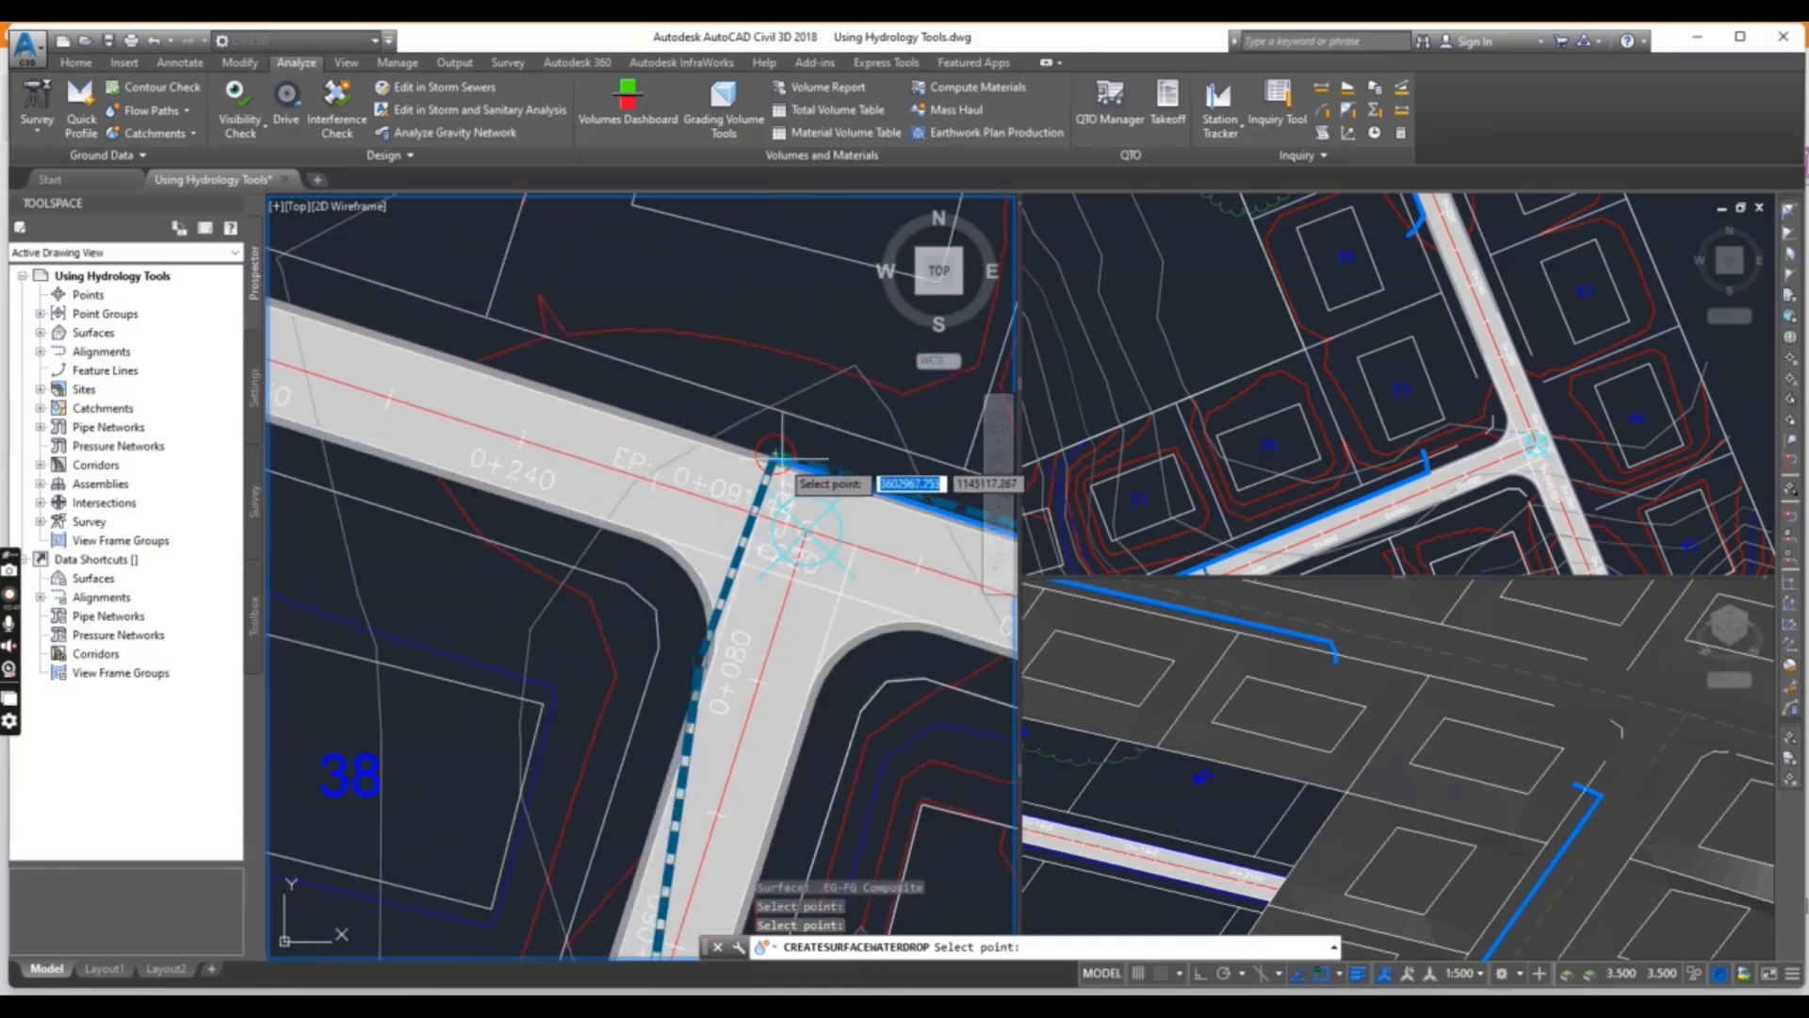
{"action": "middle_click_drag", "start_coordinate": [792, 473], "coordinate": [664, 557]}
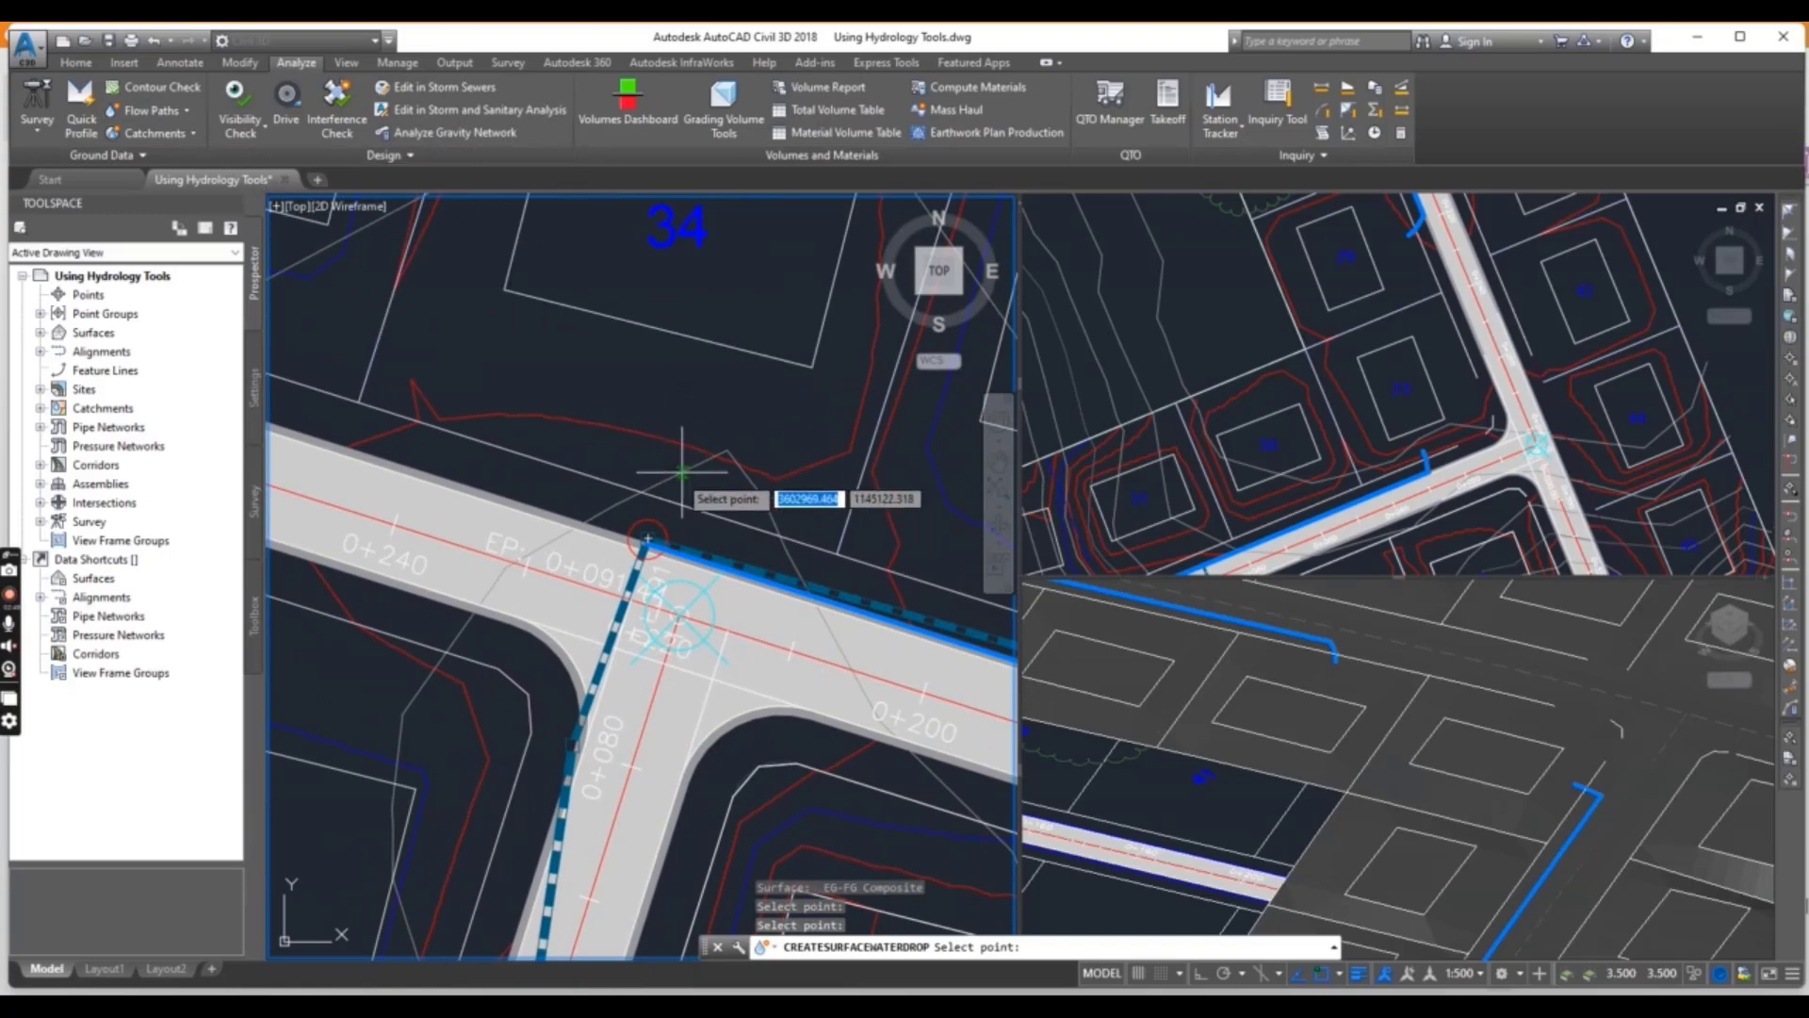
- Inspect the water drop path along the road edge in front of lots 33 and 34, and end the Water Drop command
{"action": "scroll", "coordinate": [727, 528], "scroll_direction": "down", "scroll_amount": 5}
{"action": "middle_click_drag", "start_coordinate": [807, 574], "coordinate": [609, 556]}
{"action": "scroll", "coordinate": [767, 546], "scroll_direction": "up", "scroll_amount": 4}
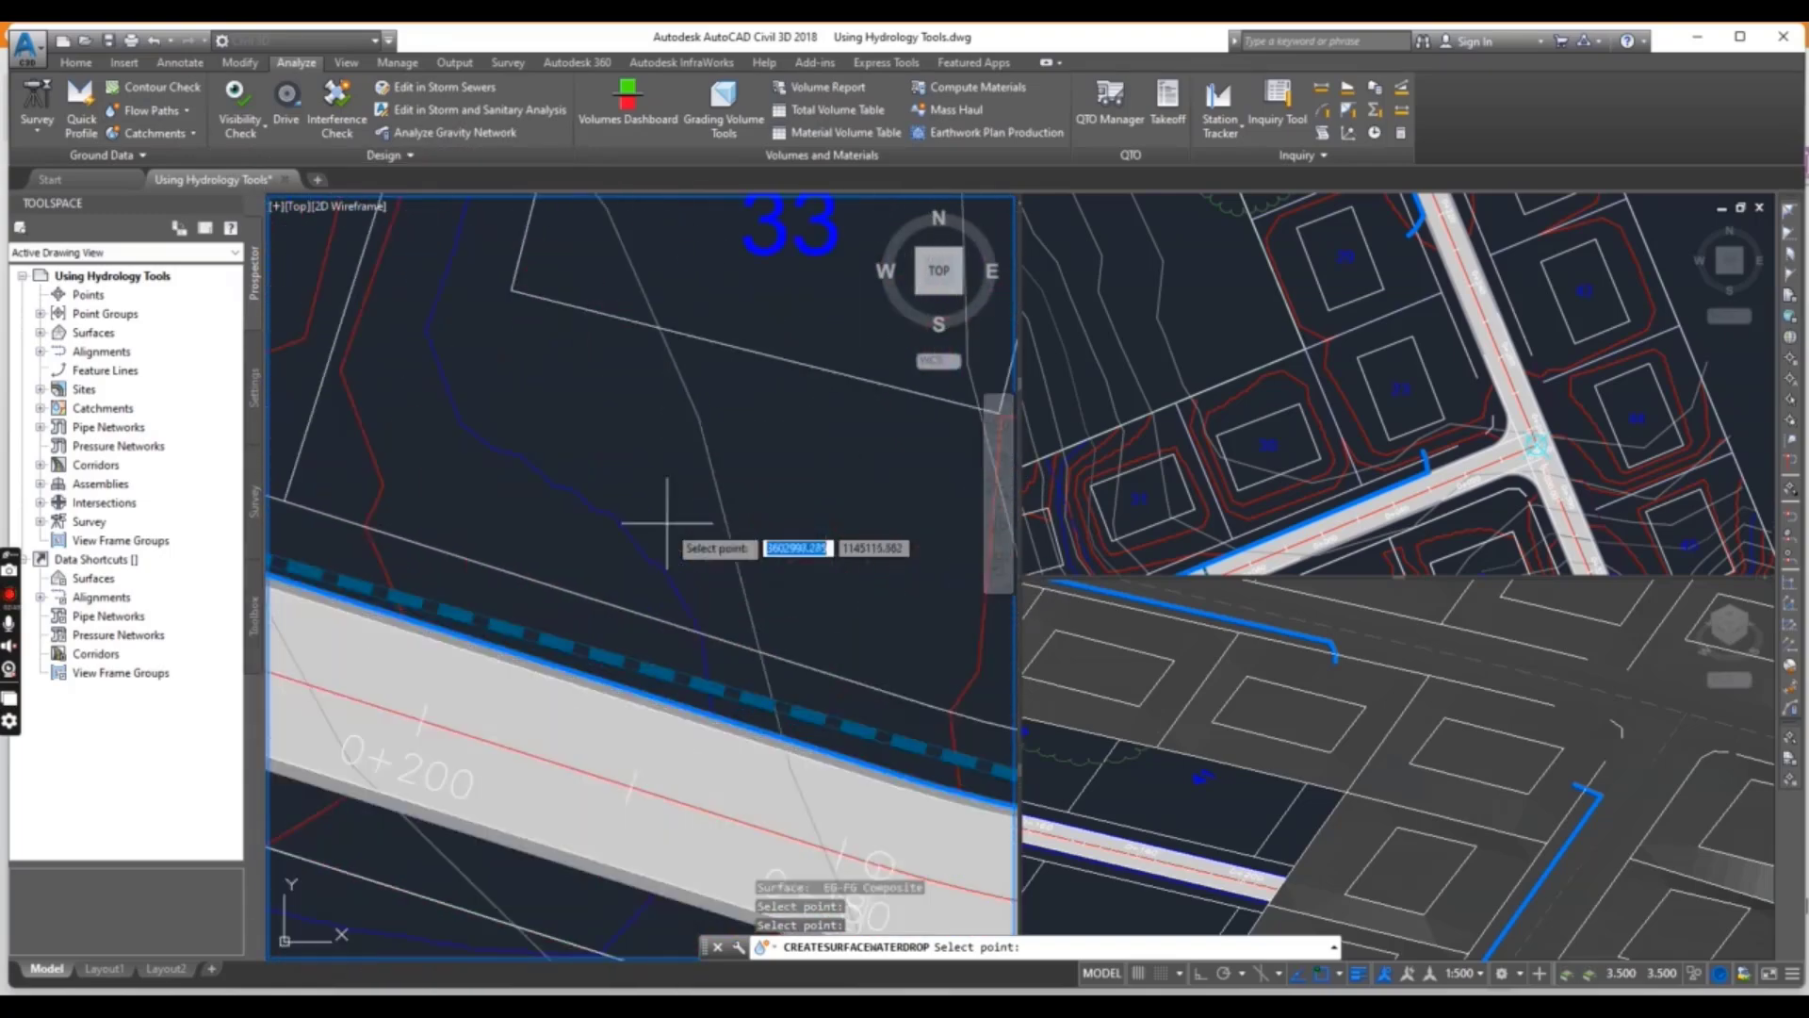
{"action": "scroll", "coordinate": [565, 517], "scroll_direction": "down", "scroll_amount": 3}
{"action": "scroll", "coordinate": [542, 542], "scroll_direction": "up", "scroll_amount": 5}
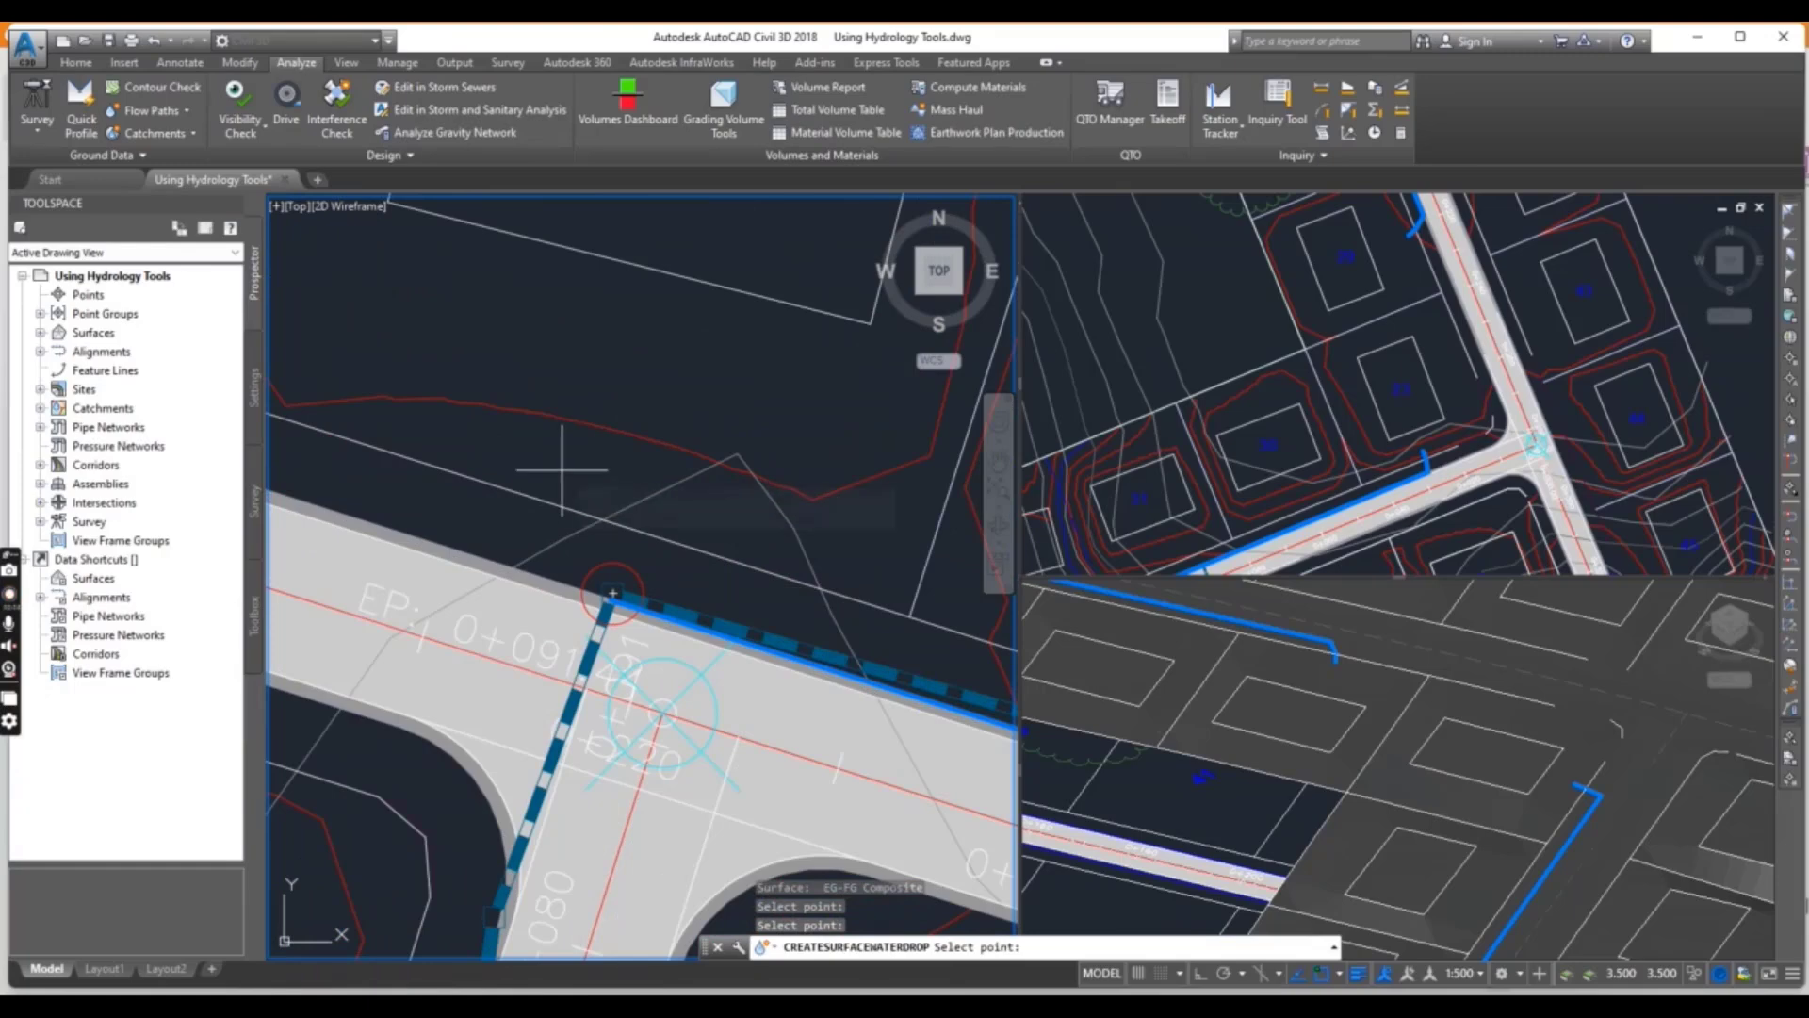
{"action": "key", "text": "Escape"}
{"action": "key", "text": "Escape"}
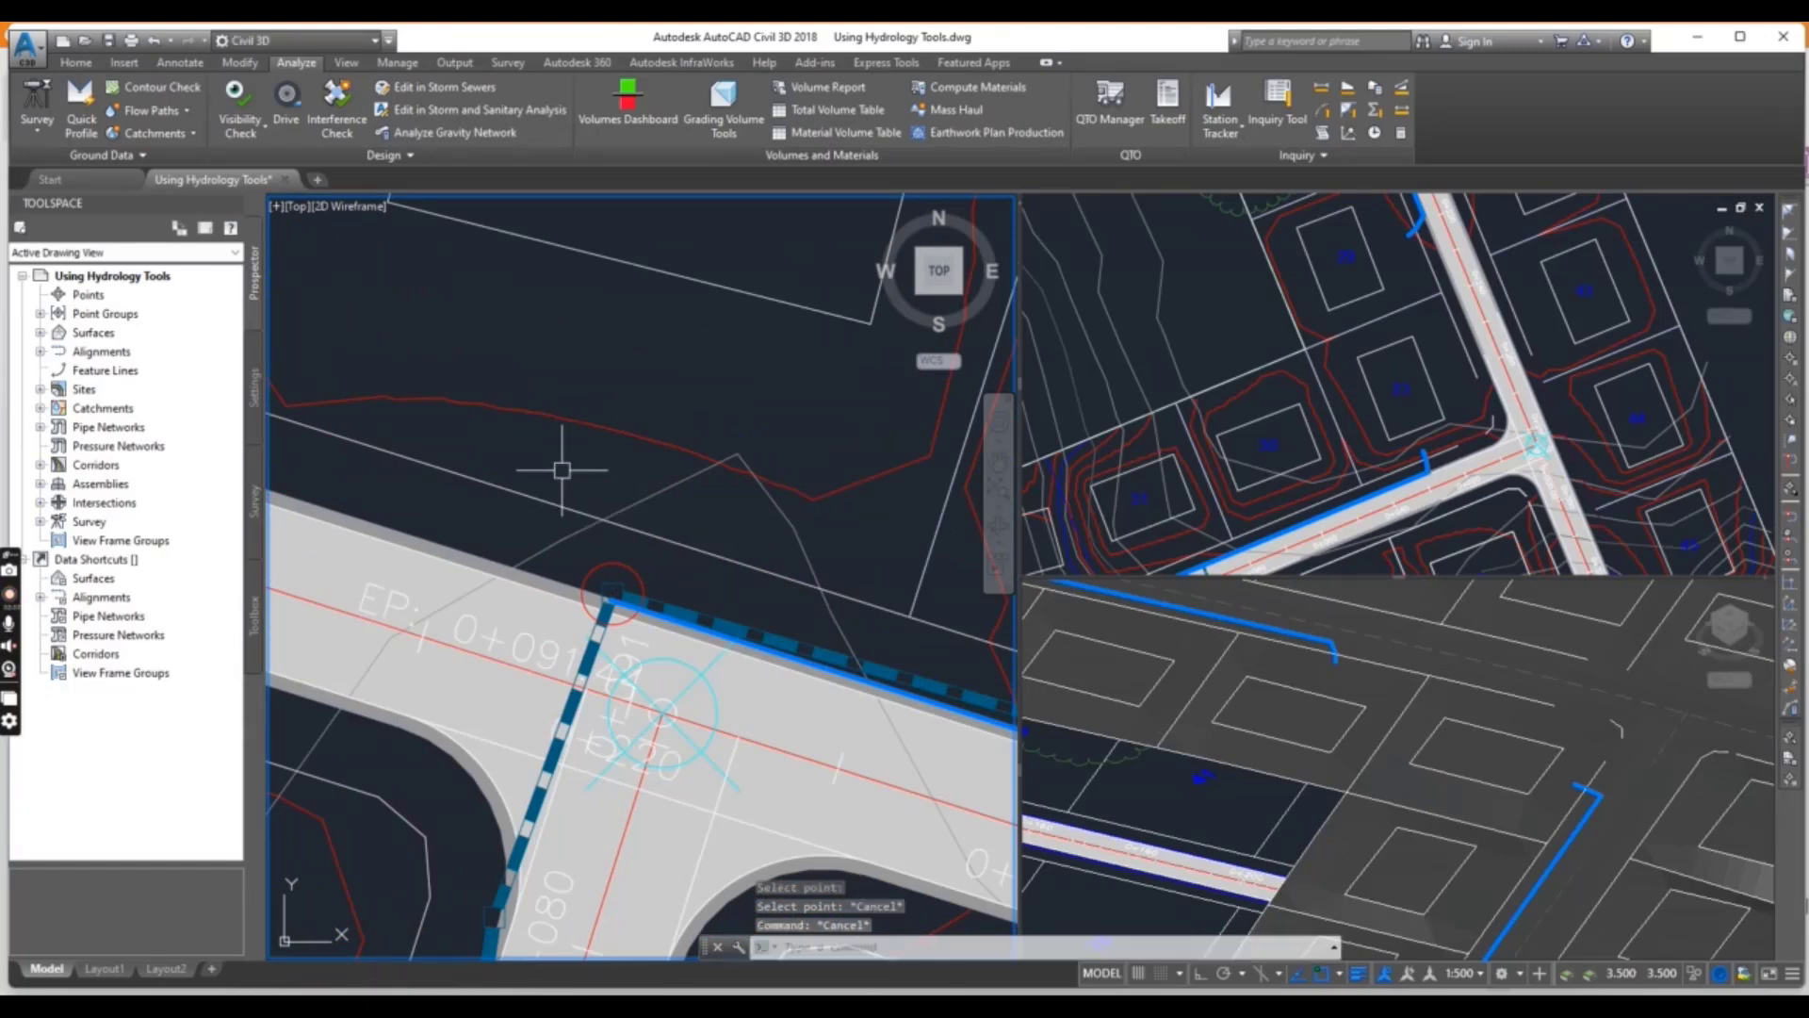
- Start Create Catchment from Surface and set the discharge point at the structure centre beside the road intersection below lot 34
{"action": "scroll", "coordinate": [562, 469], "scroll_direction": "down", "scroll_amount": 5}
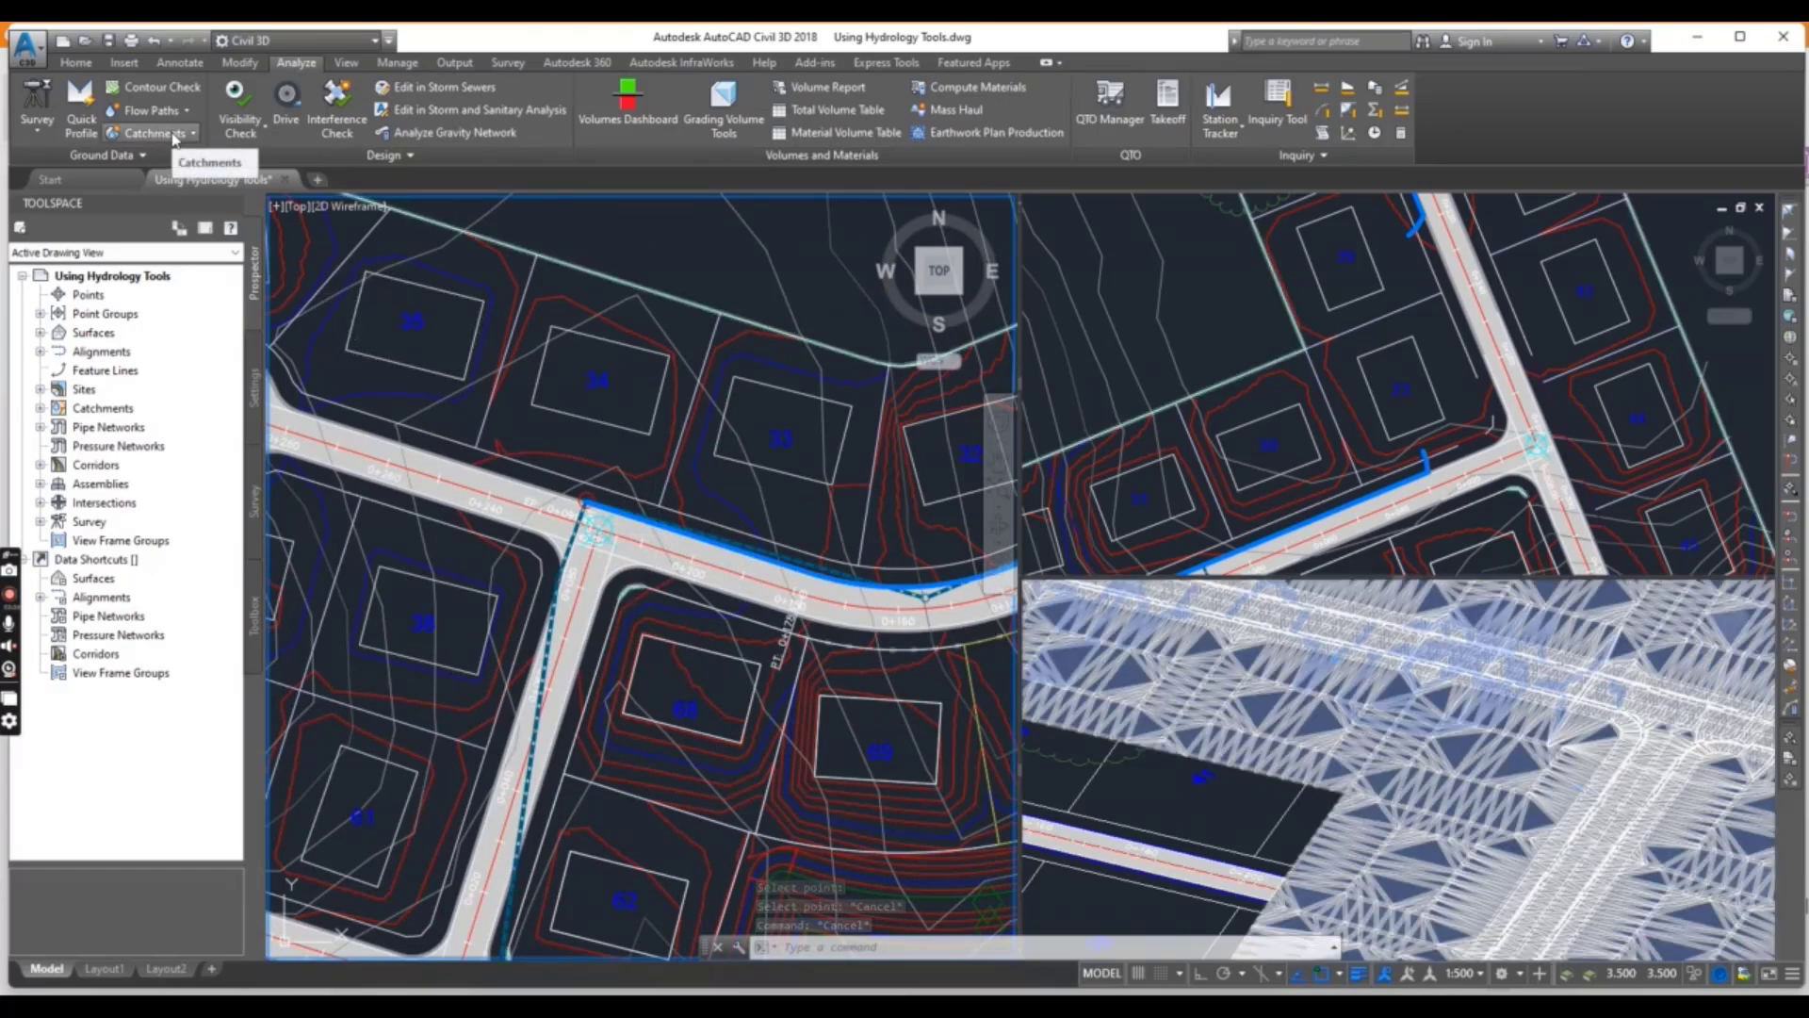
{"action": "left_click", "coordinate": [171, 135]}
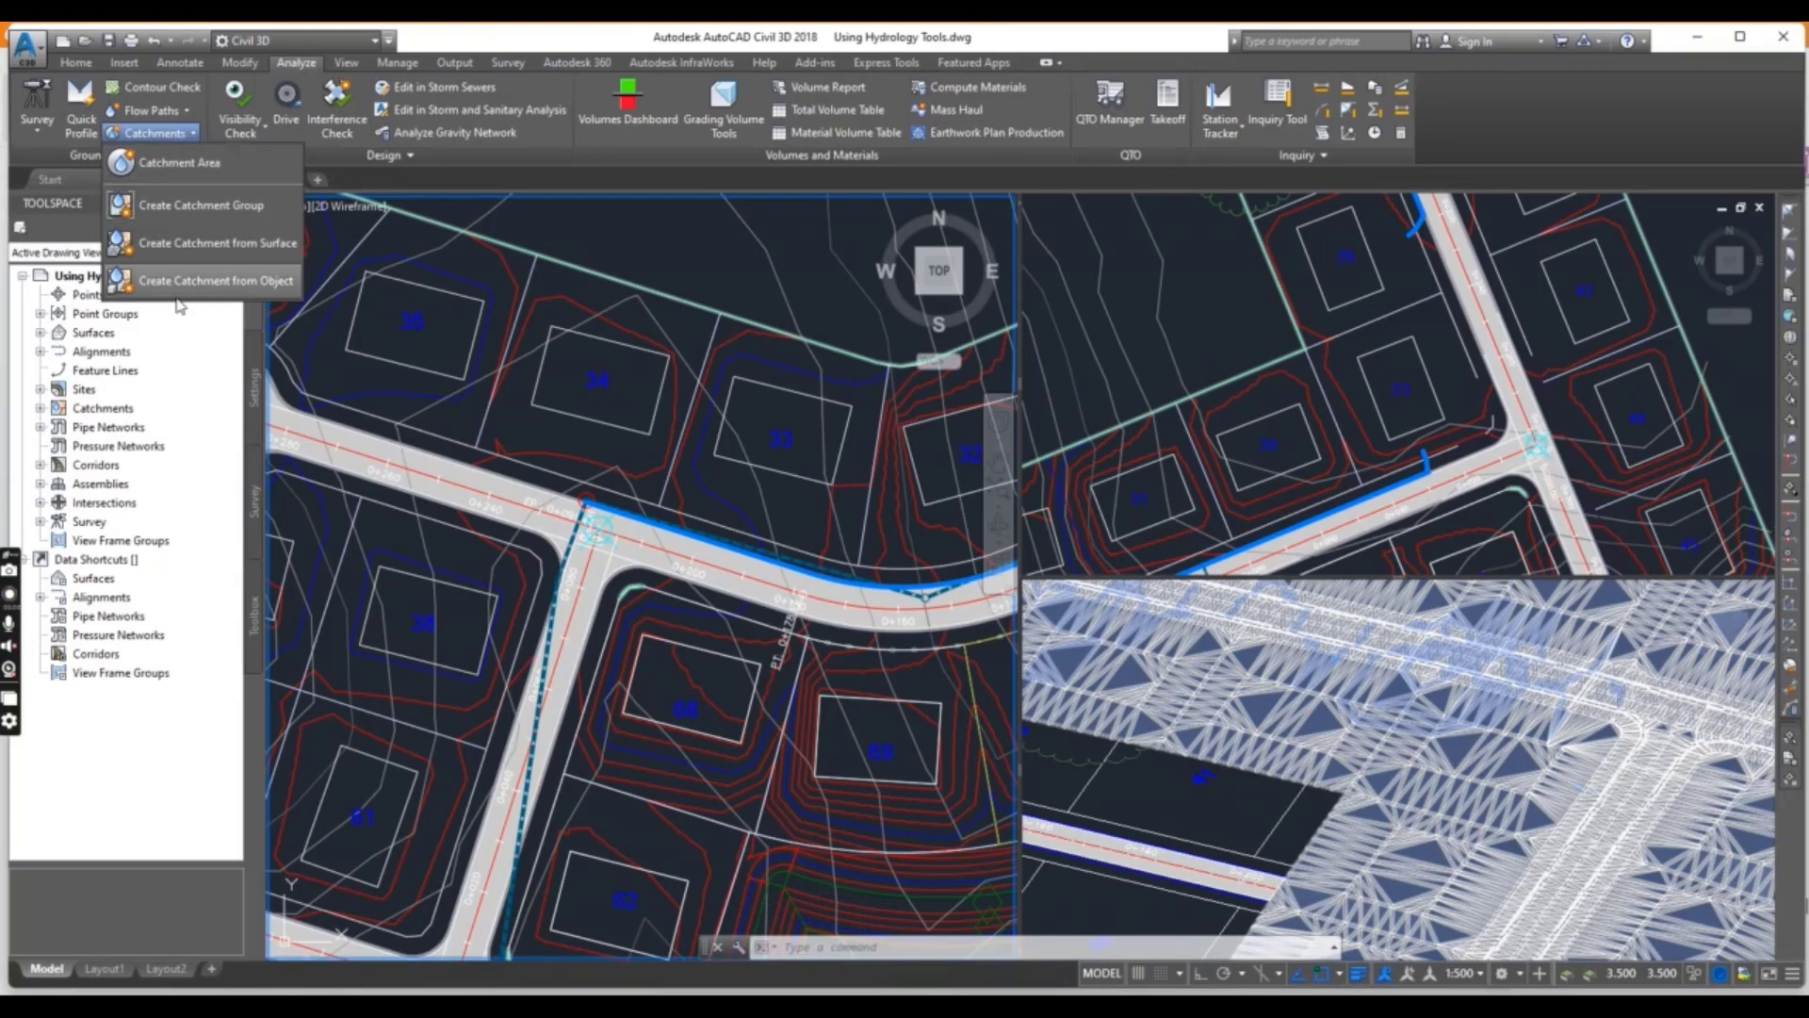
{"action": "left_click", "coordinate": [233, 245]}
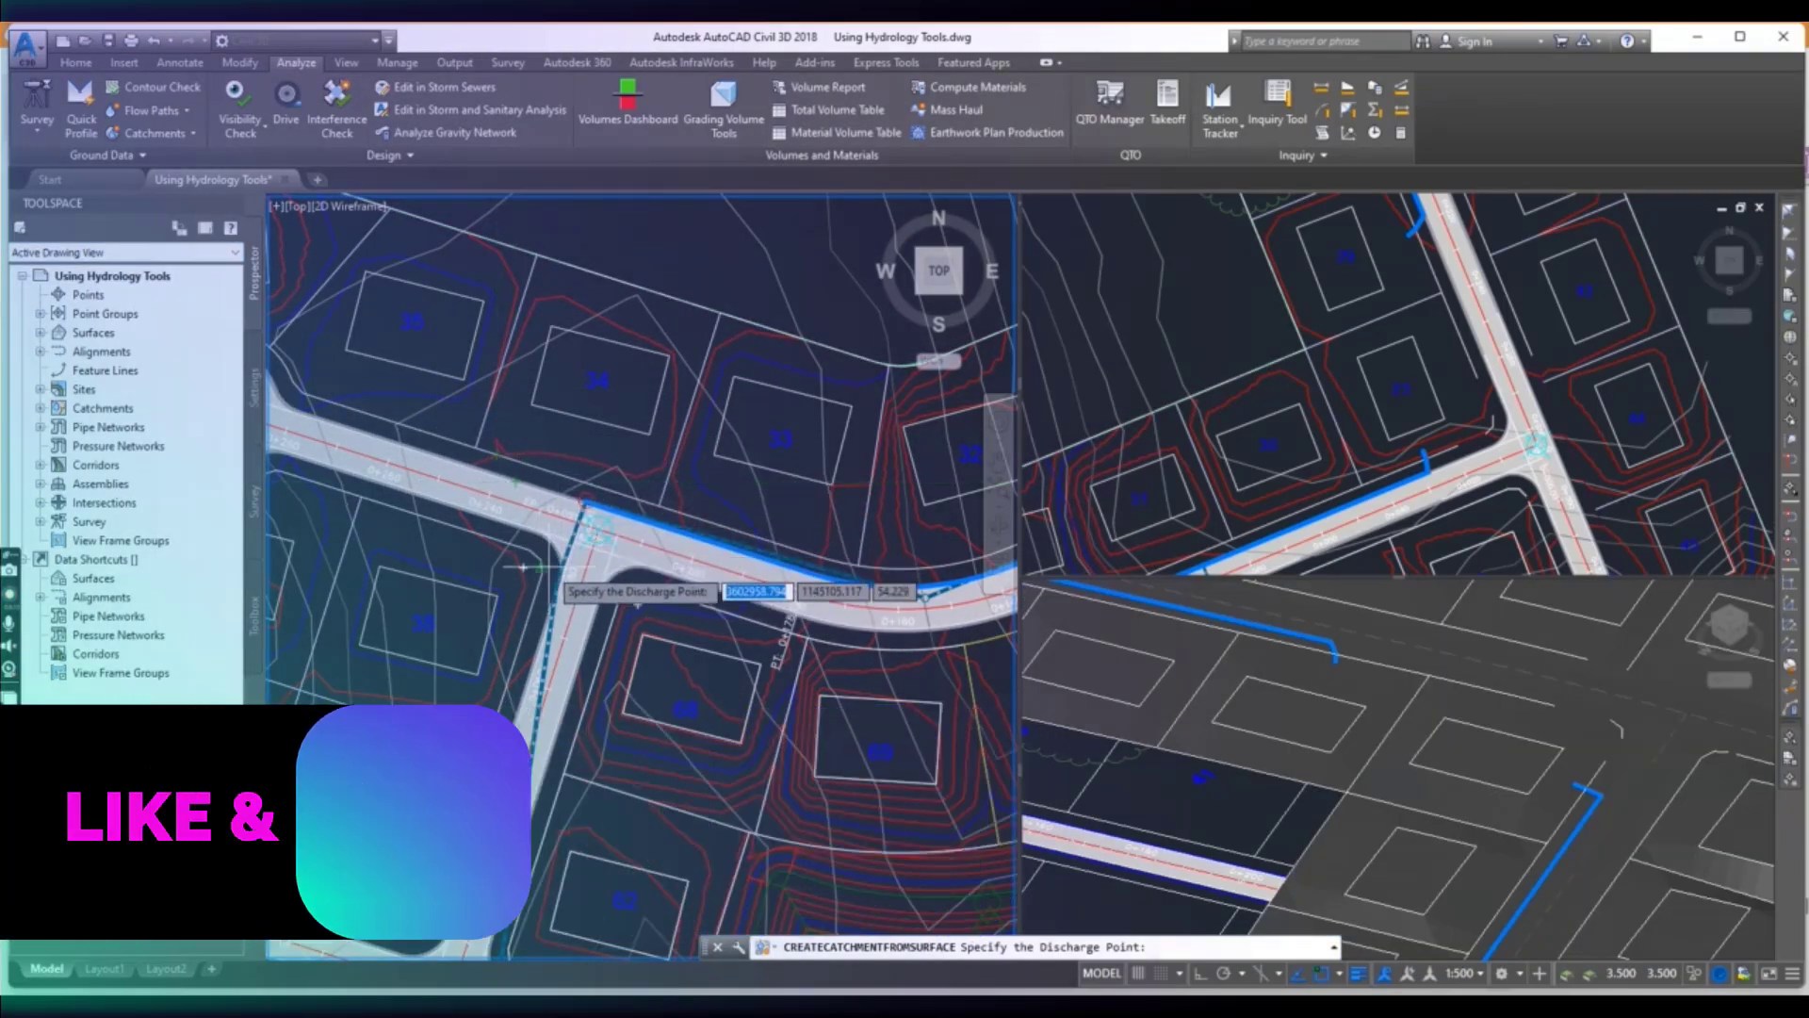
{"action": "scroll", "coordinate": [575, 513], "scroll_direction": "up", "scroll_amount": 5}
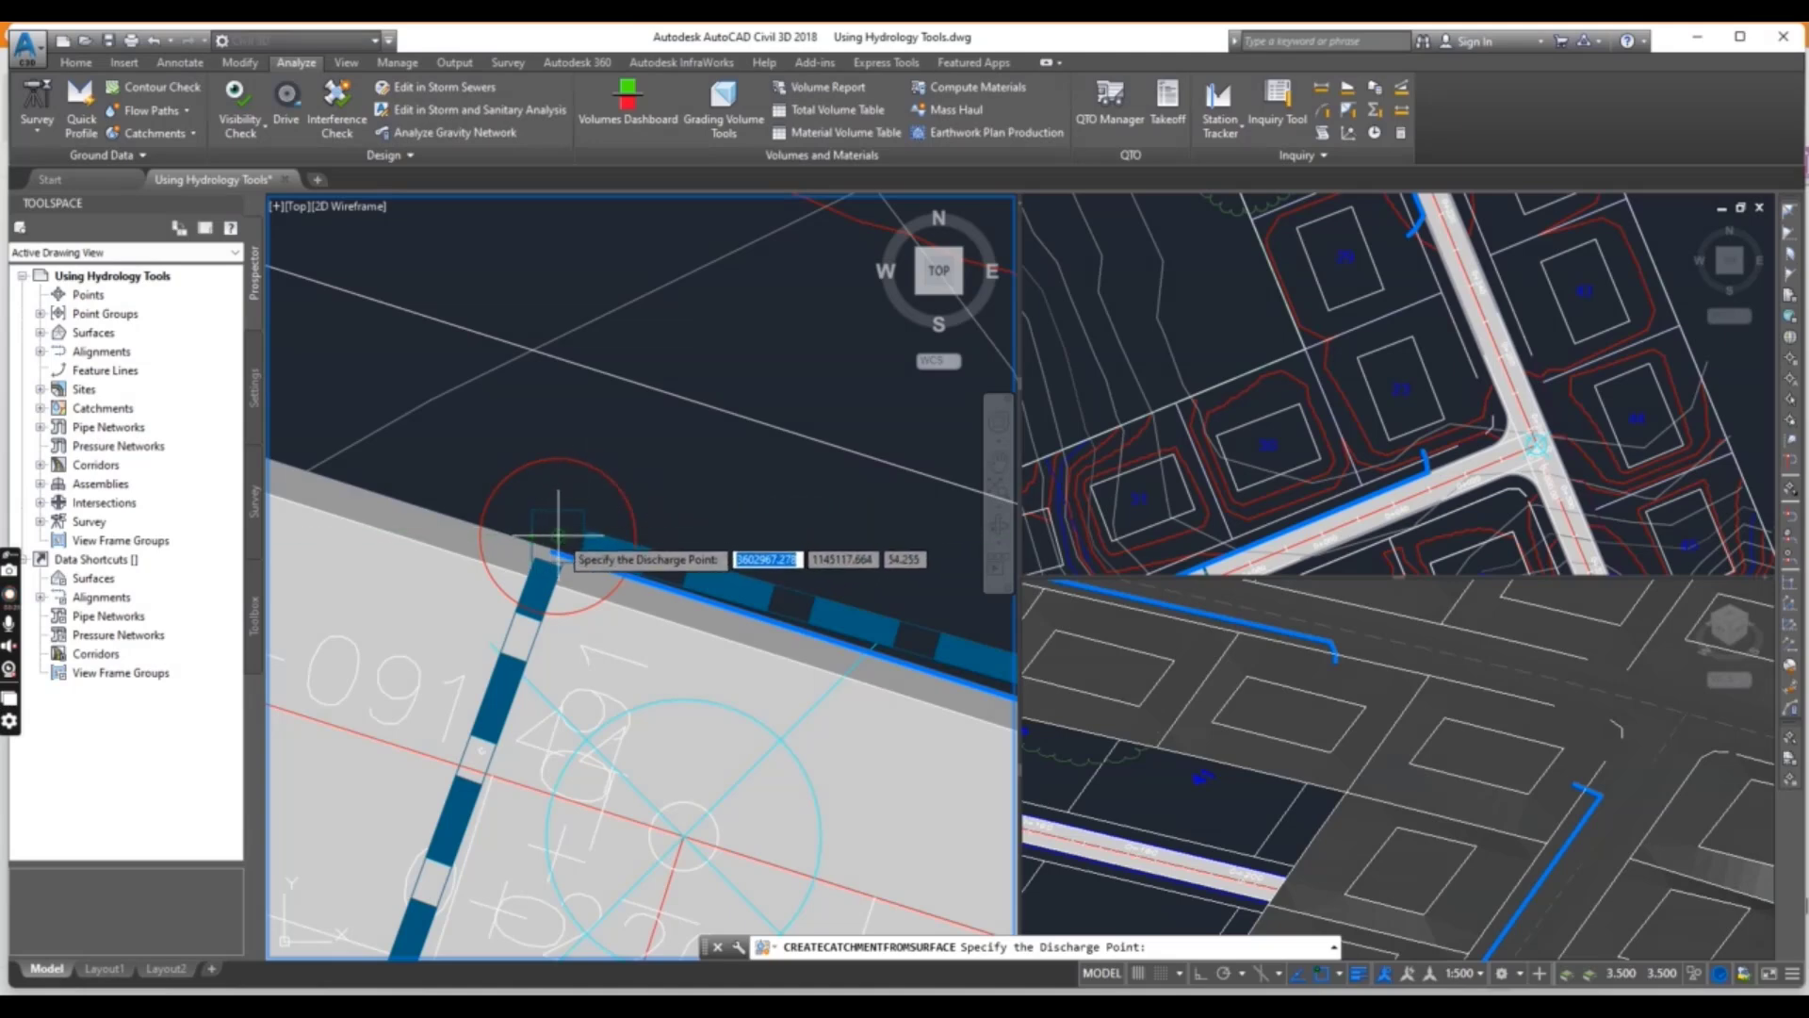
{"action": "scroll", "coordinate": [558, 525], "scroll_direction": "up", "scroll_amount": 3}
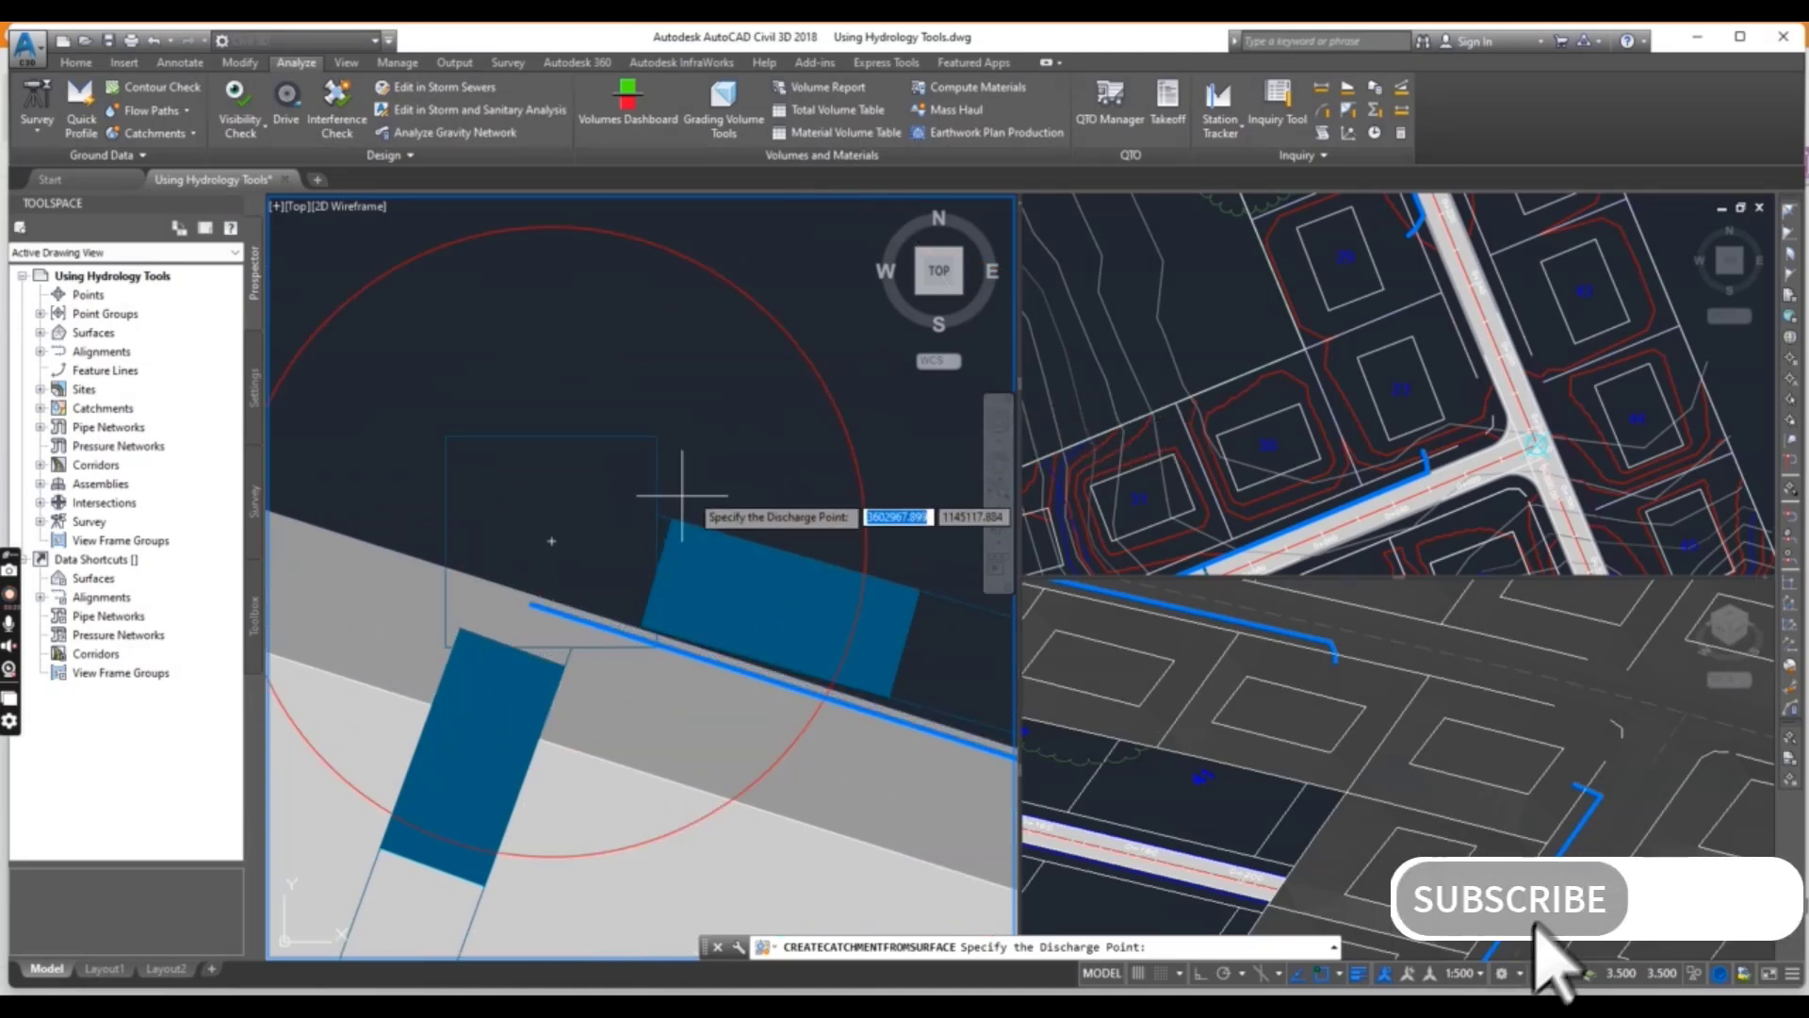
{"action": "left_click", "coordinate": [552, 541]}
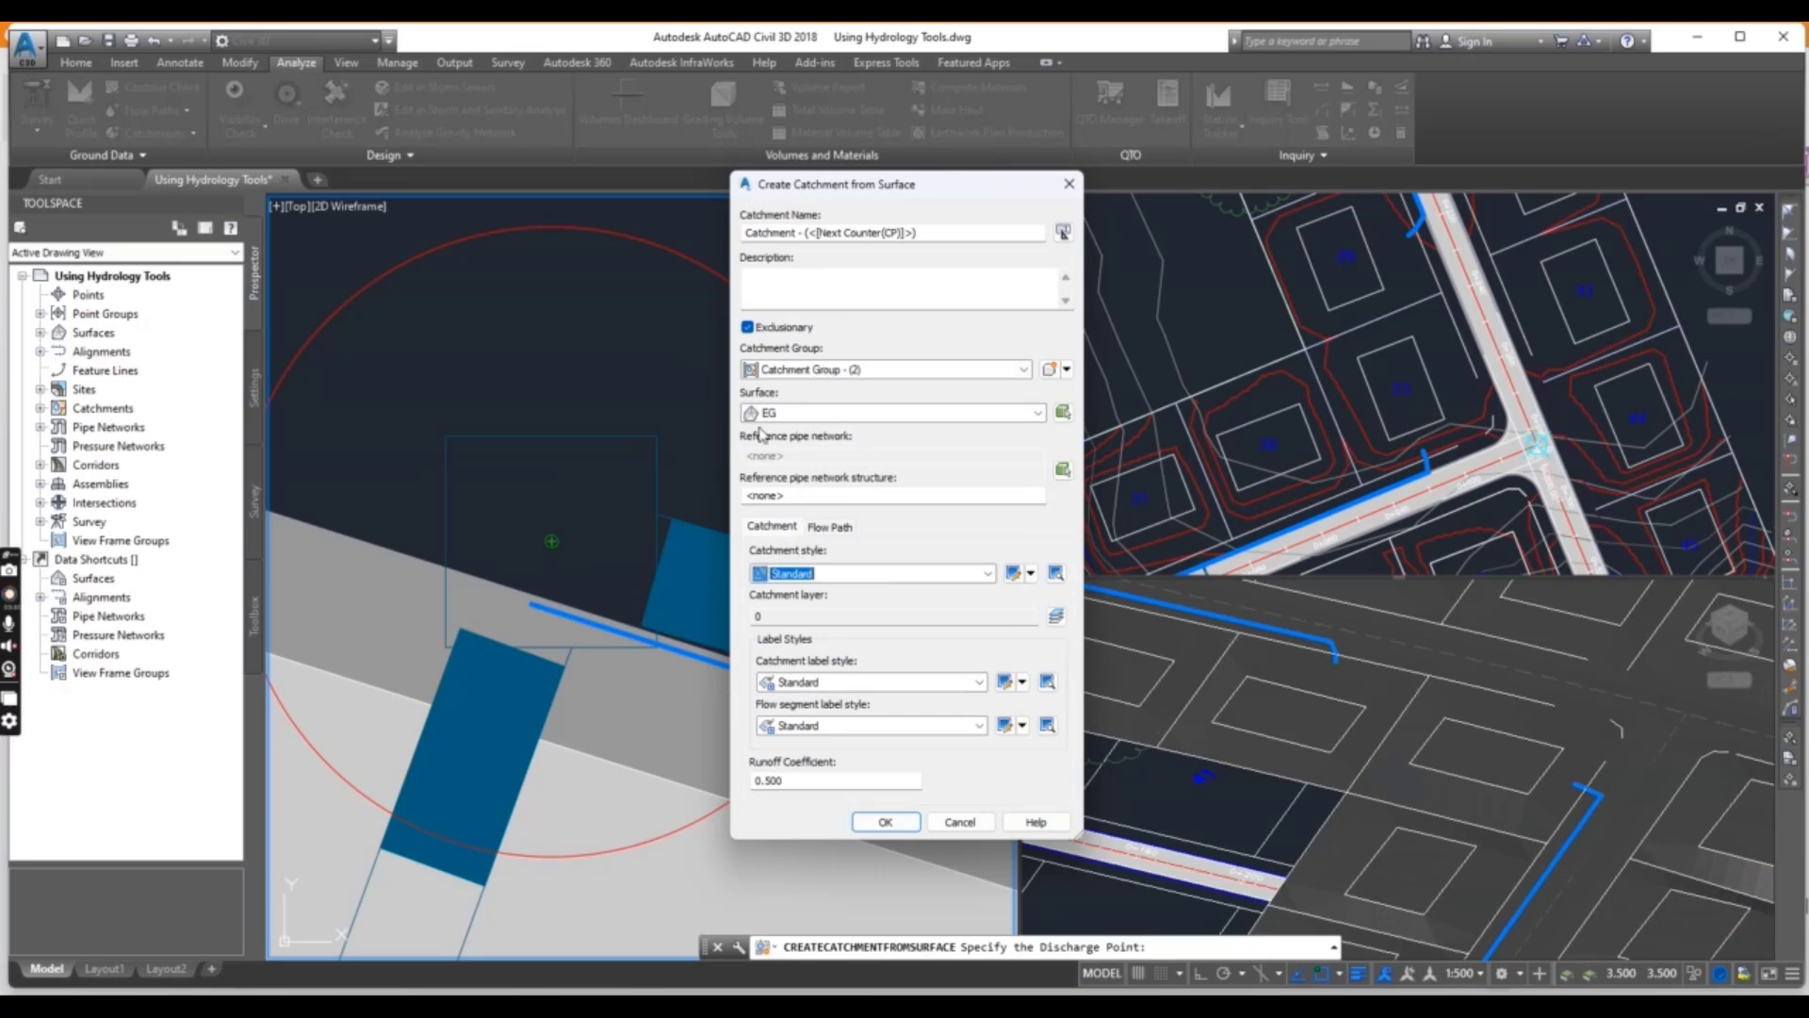
- Create the catchment from the EG-FG Composite surface, keeping Catchment Group - (2), the Standard styles and the 0.500 runoff coefficient
{"action": "left_click", "coordinate": [788, 420]}
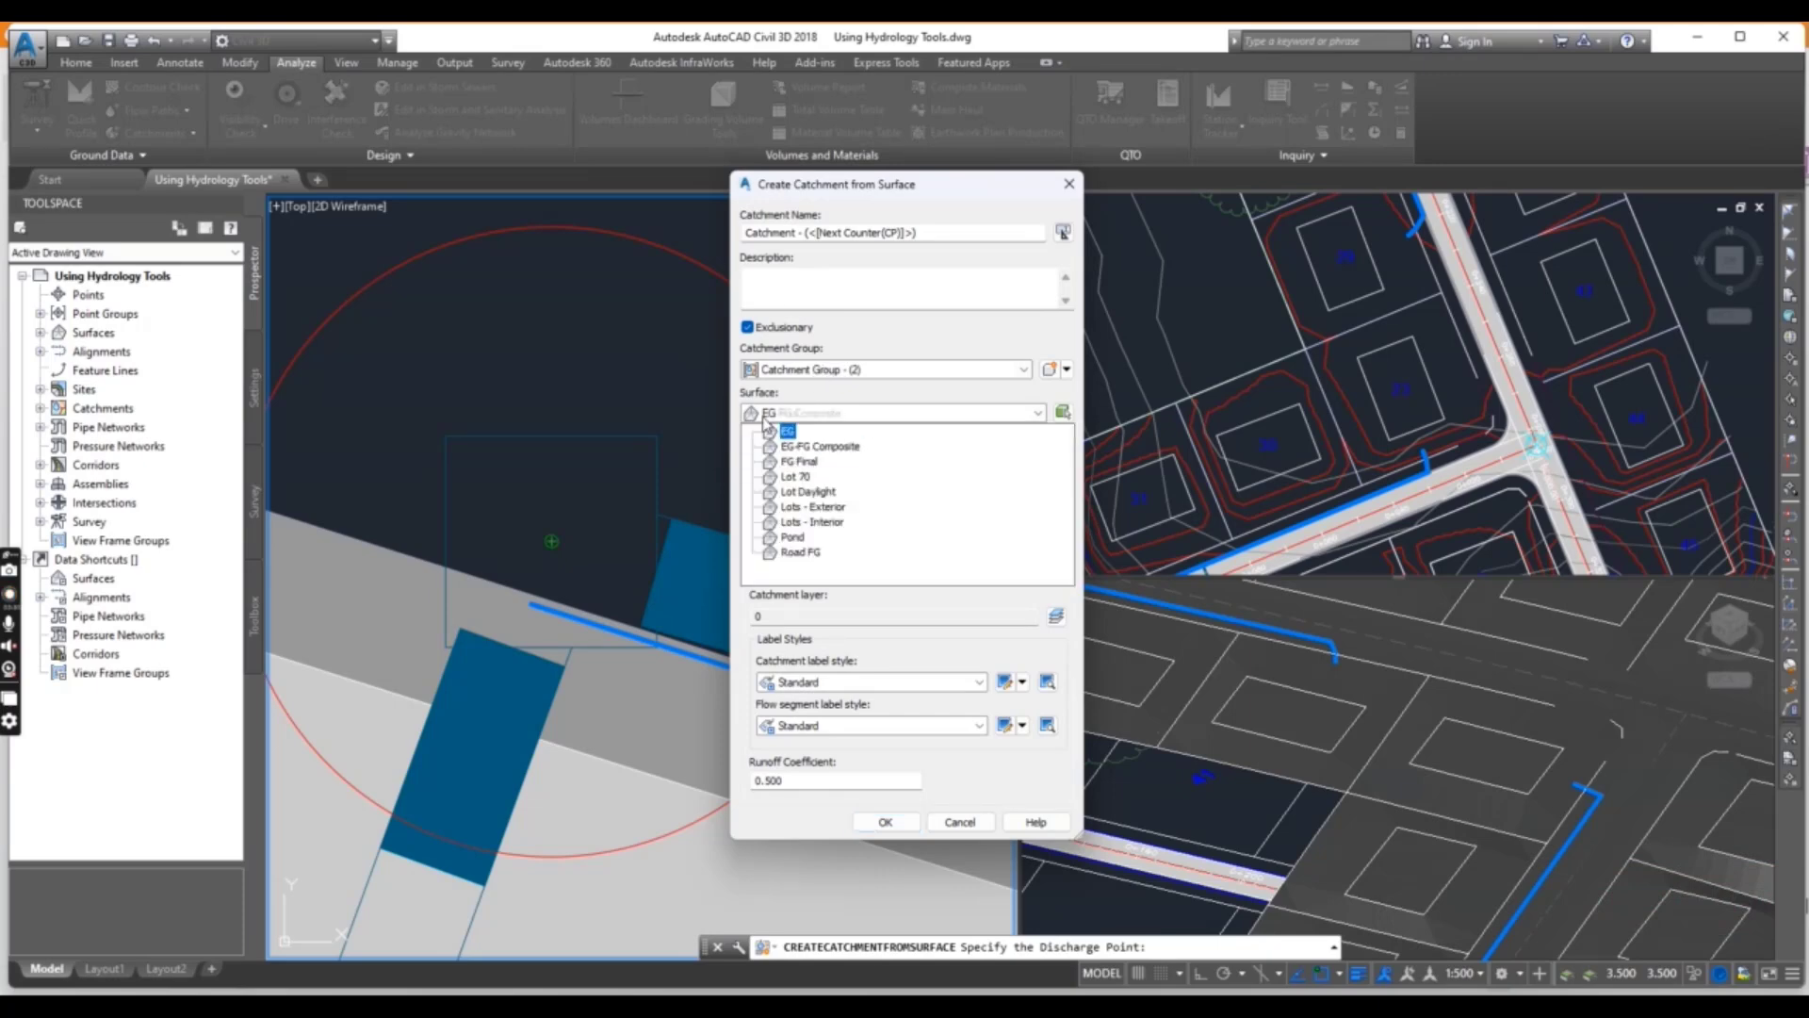
{"action": "left_click", "coordinate": [817, 448]}
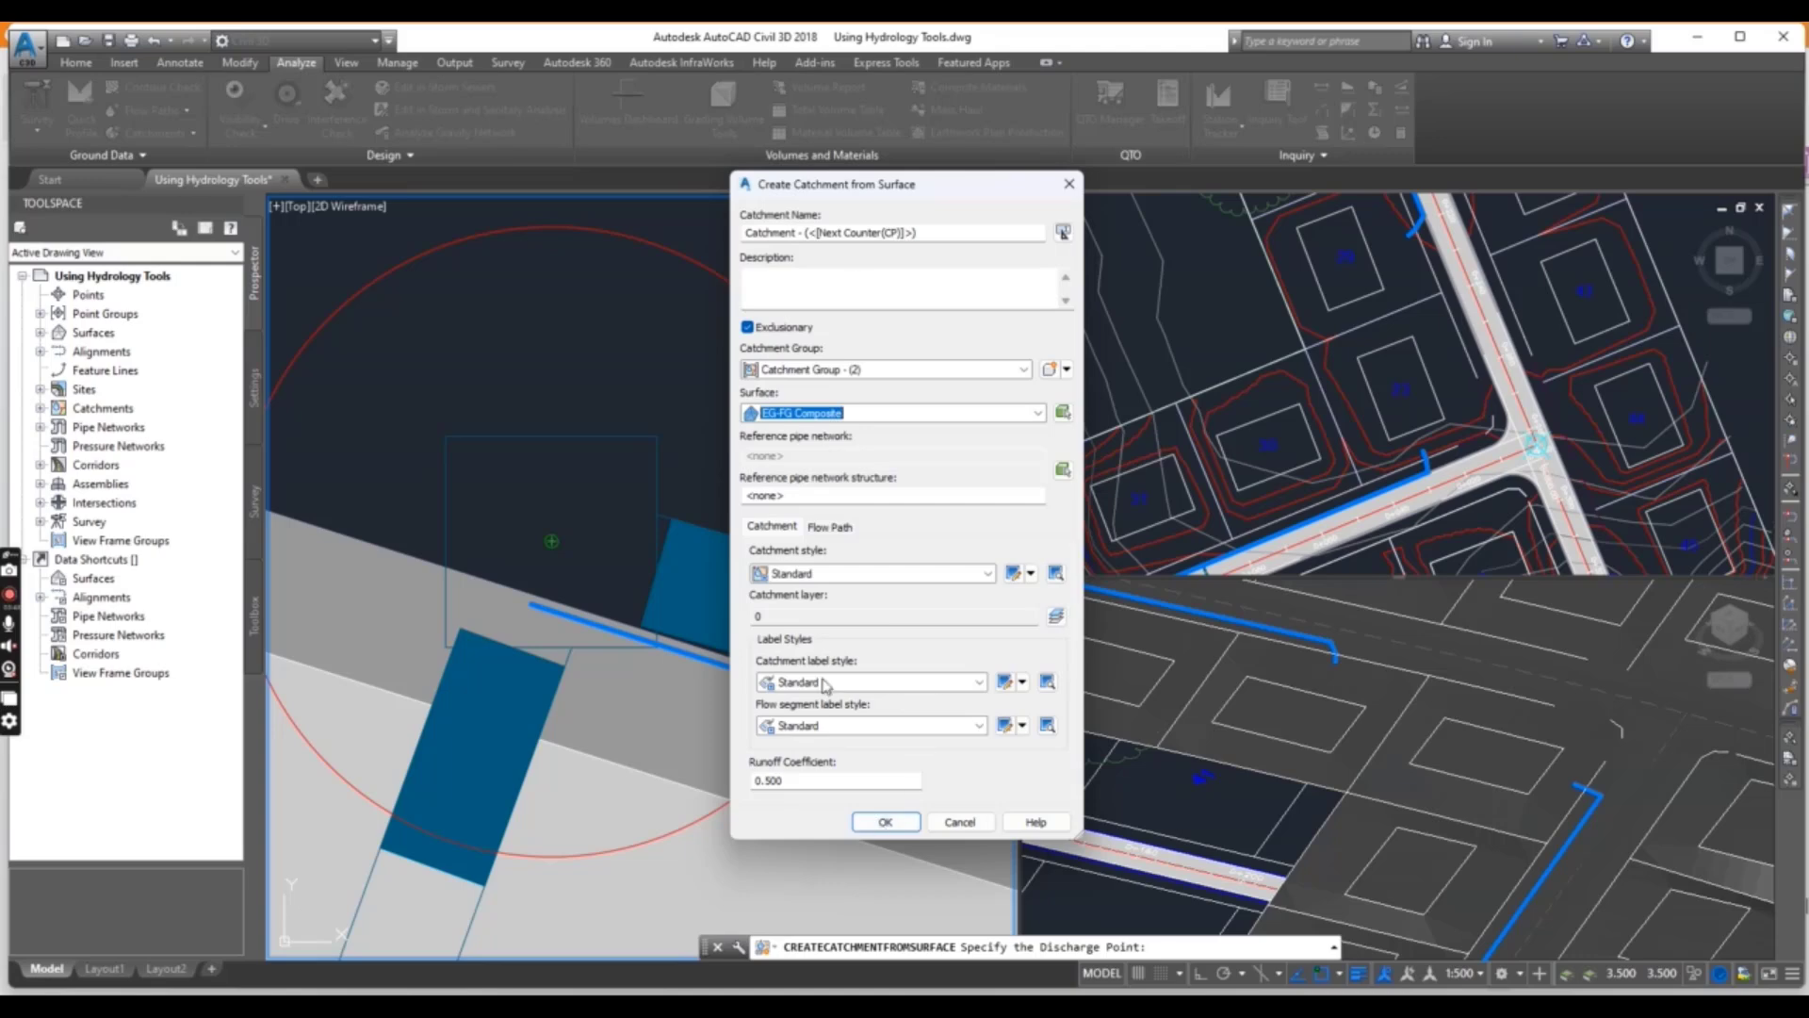
{"action": "left_click", "coordinate": [886, 822]}
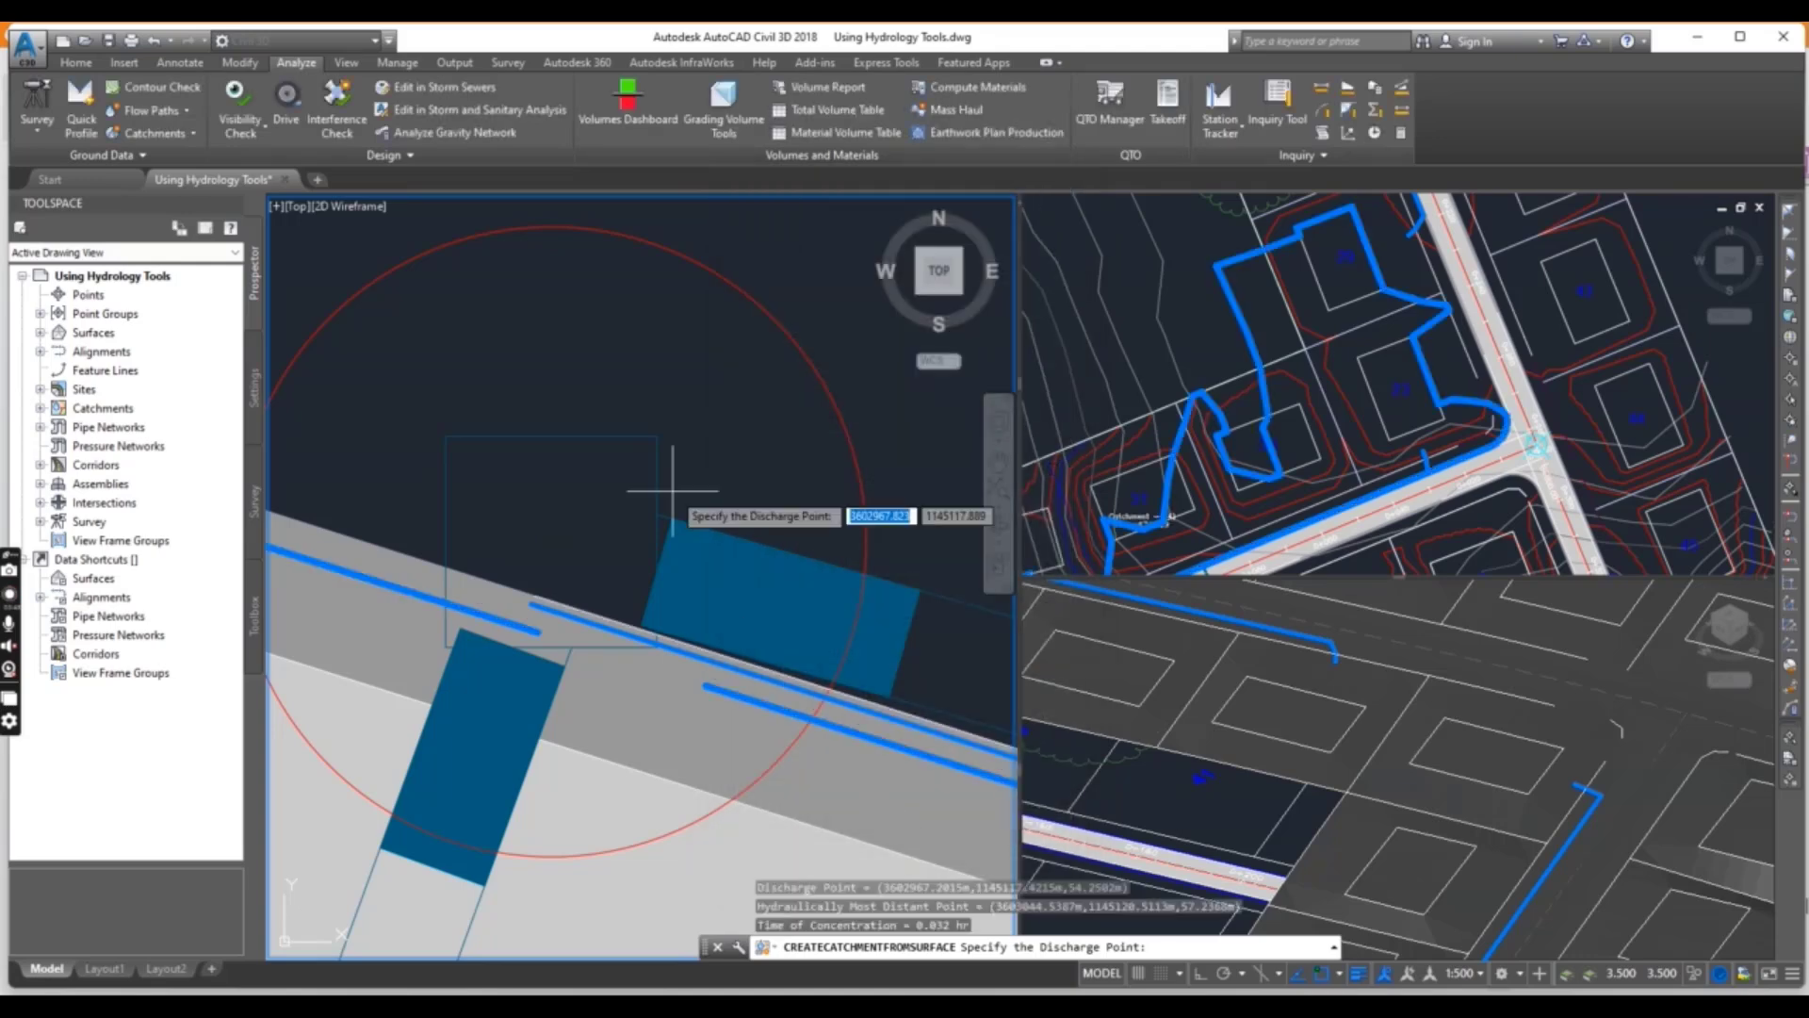
- Examine the new catchment boundary from the discharge point across the fronts of lots 33, 34 and 35
{"action": "scroll", "coordinate": [660, 501], "scroll_direction": "up", "scroll_amount": 4}
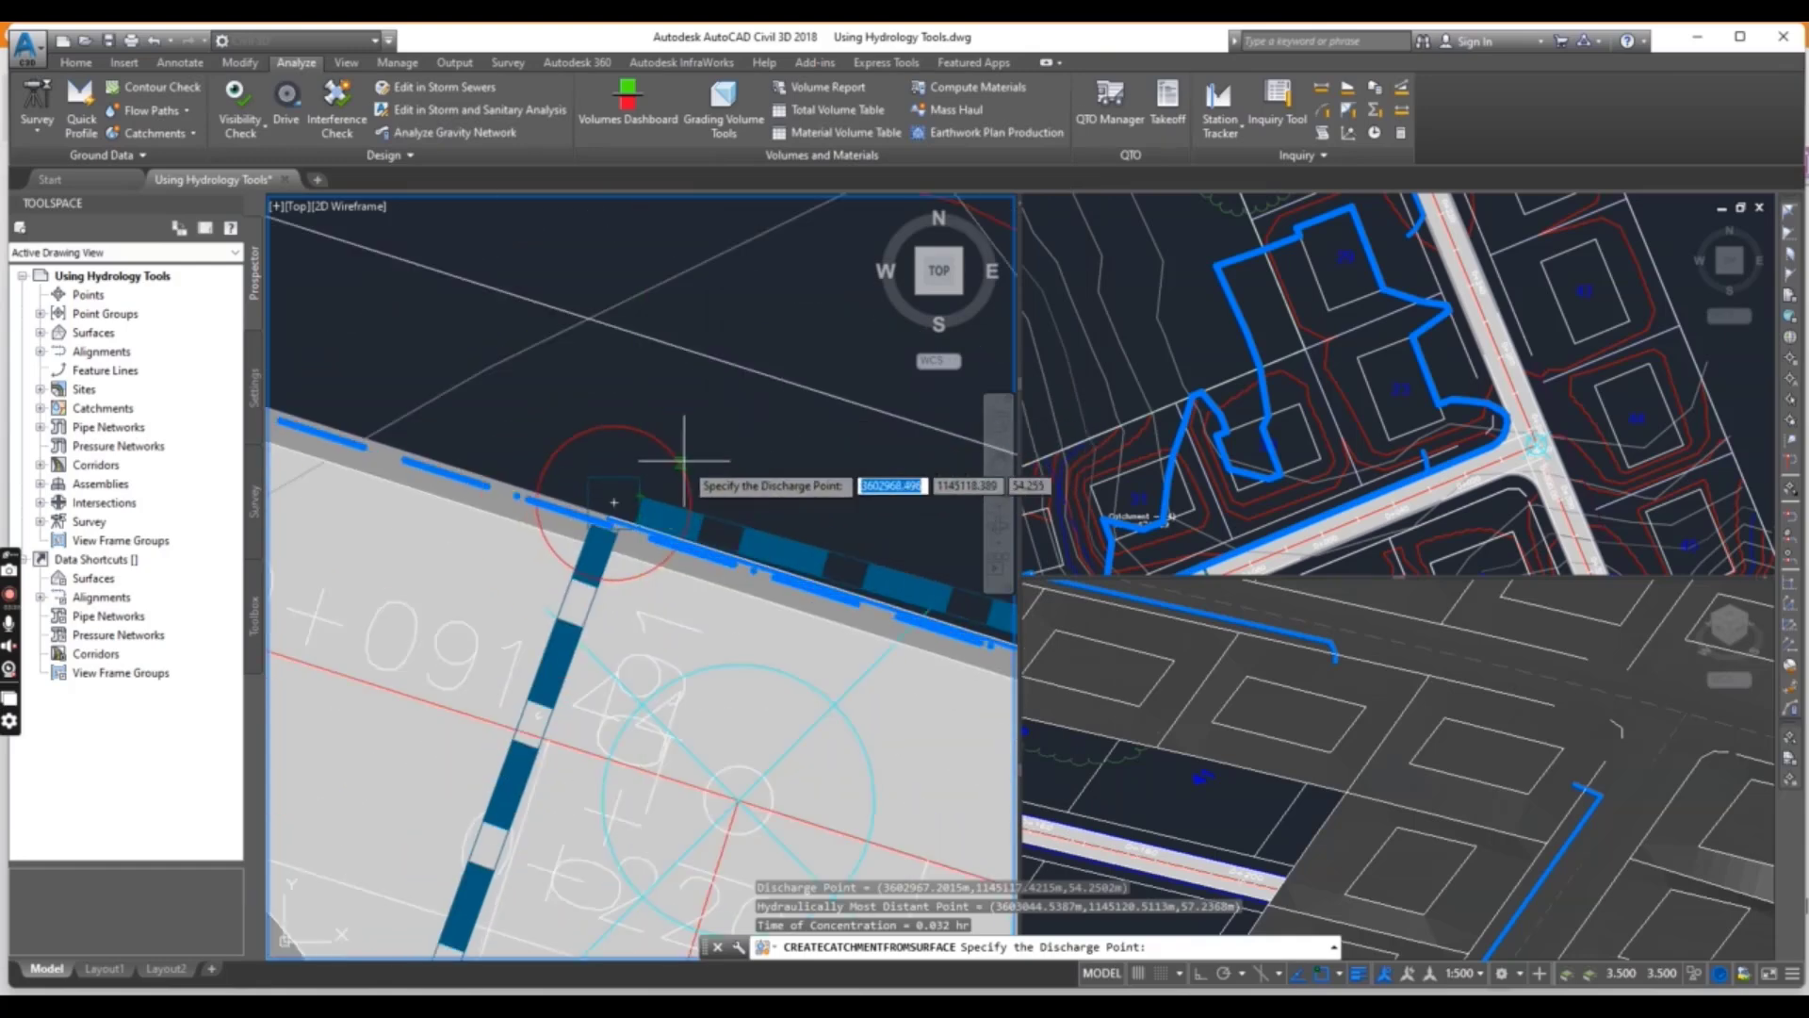
{"action": "scroll", "coordinate": [685, 461], "scroll_direction": "down", "scroll_amount": 5}
{"action": "middle_click_drag", "start_coordinate": [715, 379], "coordinate": [687, 486]}
{"action": "scroll", "coordinate": [689, 490], "scroll_direction": "down", "scroll_amount": 3}
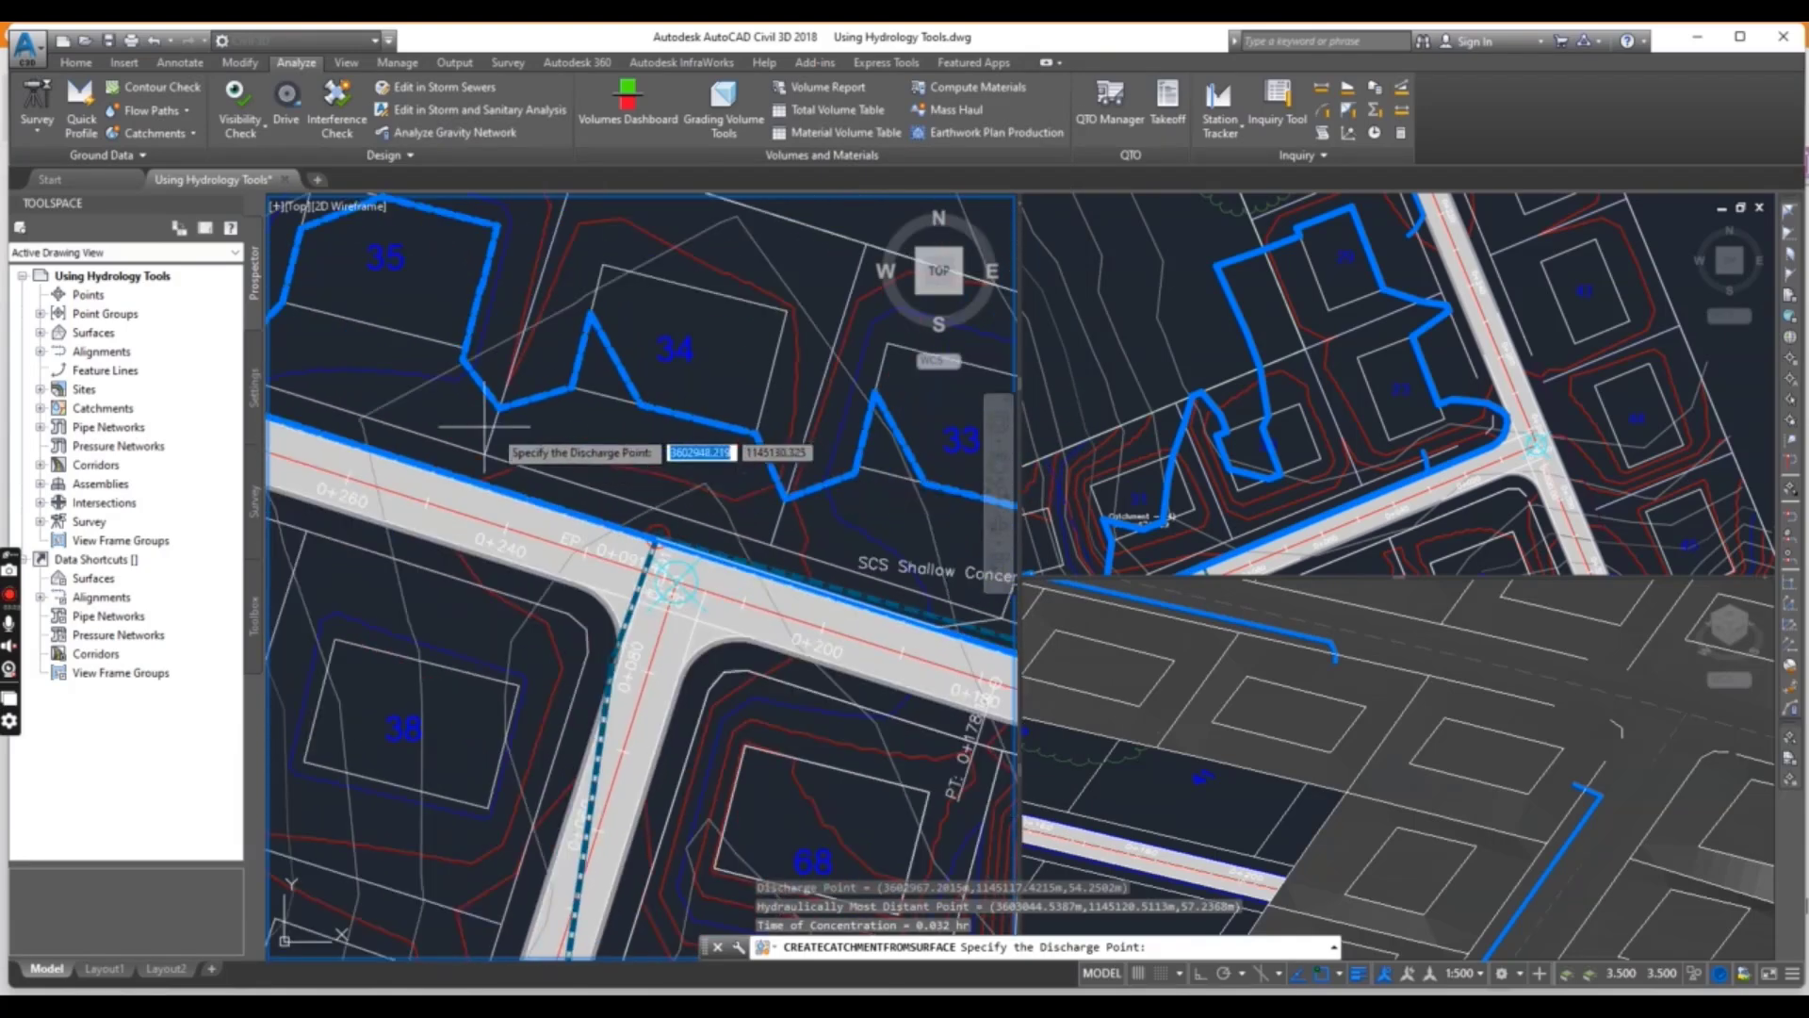
{"action": "scroll", "coordinate": [418, 412], "scroll_direction": "down", "scroll_amount": 5}
{"action": "middle_click_drag", "start_coordinate": [740, 489], "coordinate": [636, 547]}
{"action": "middle_click_drag", "start_coordinate": [842, 452], "coordinate": [769, 562]}
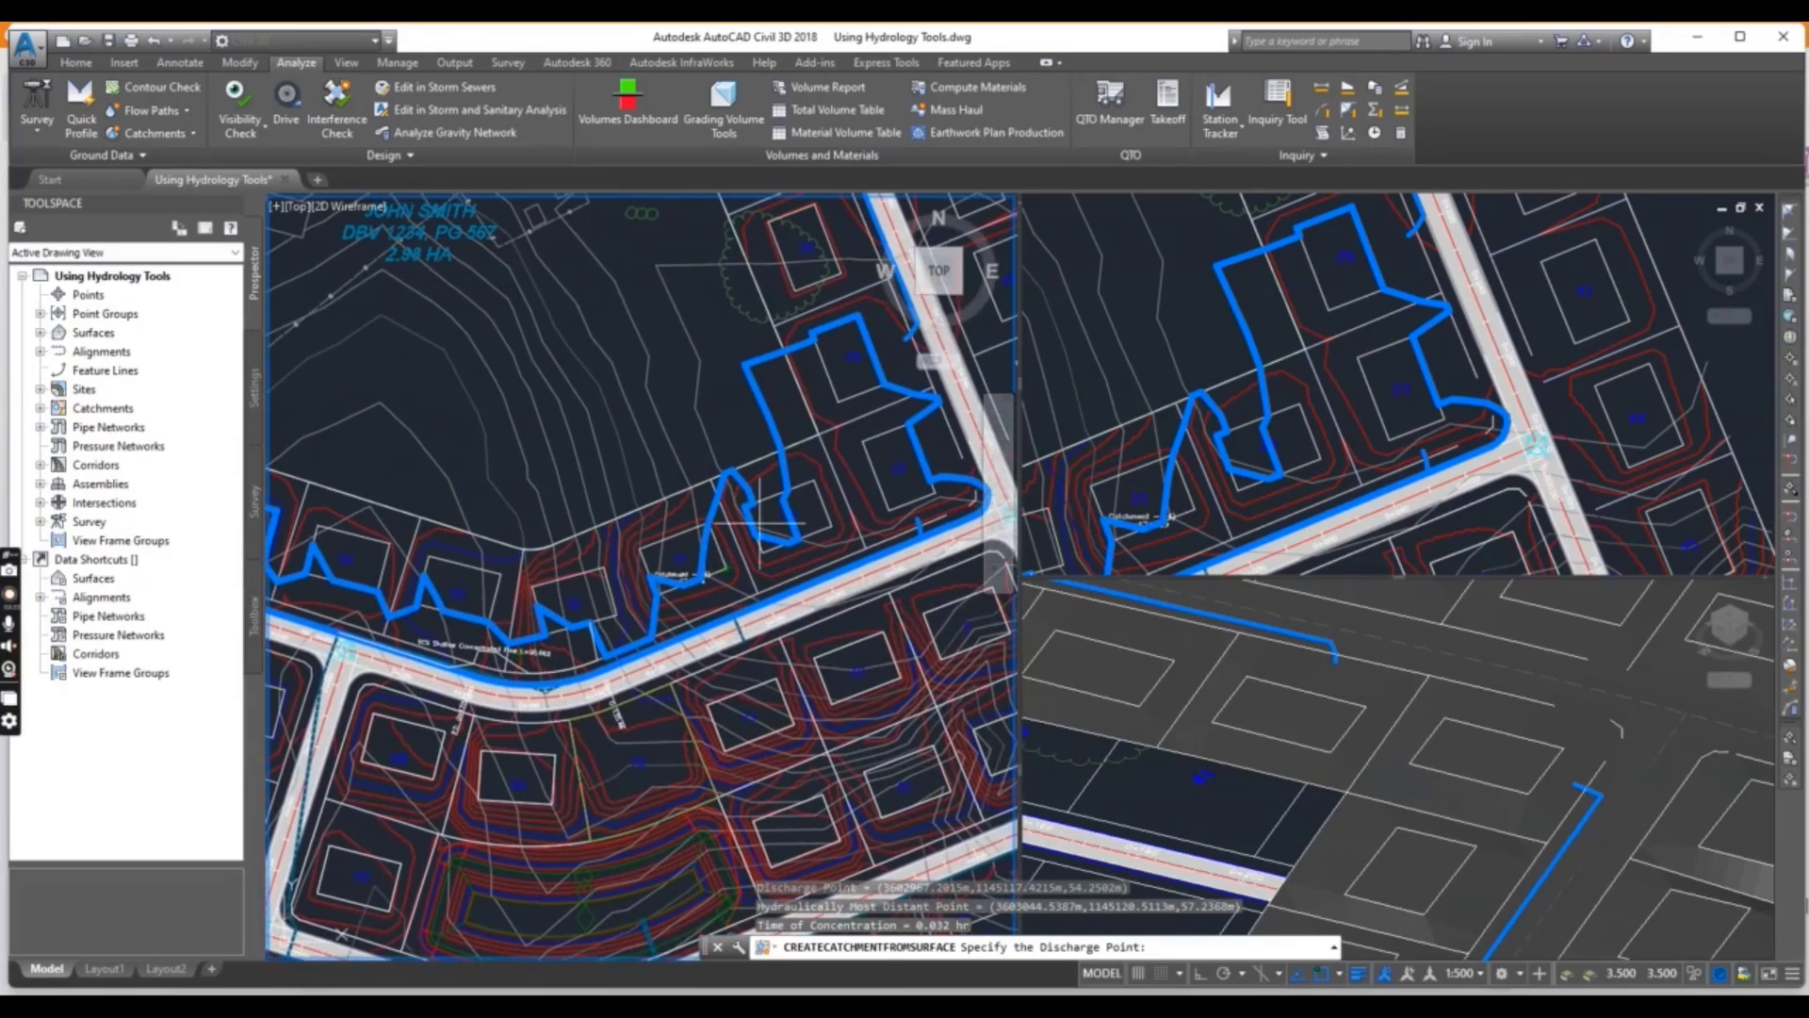
- Examine the eastern part of the catchment boundary around lots 31 and 23 up to the road junction
{"action": "scroll", "coordinate": [796, 486], "scroll_direction": "up", "scroll_amount": 2}
{"action": "scroll", "coordinate": [770, 492], "scroll_direction": "down", "scroll_amount": 3}
{"action": "middle_click_drag", "start_coordinate": [770, 493], "coordinate": [744, 467]}
{"action": "scroll", "coordinate": [440, 556], "scroll_direction": "up", "scroll_amount": 2}
{"action": "scroll", "coordinate": [537, 563], "scroll_direction": "down", "scroll_amount": 2}
{"action": "scroll", "coordinate": [796, 422], "scroll_direction": "up", "scroll_amount": 1}
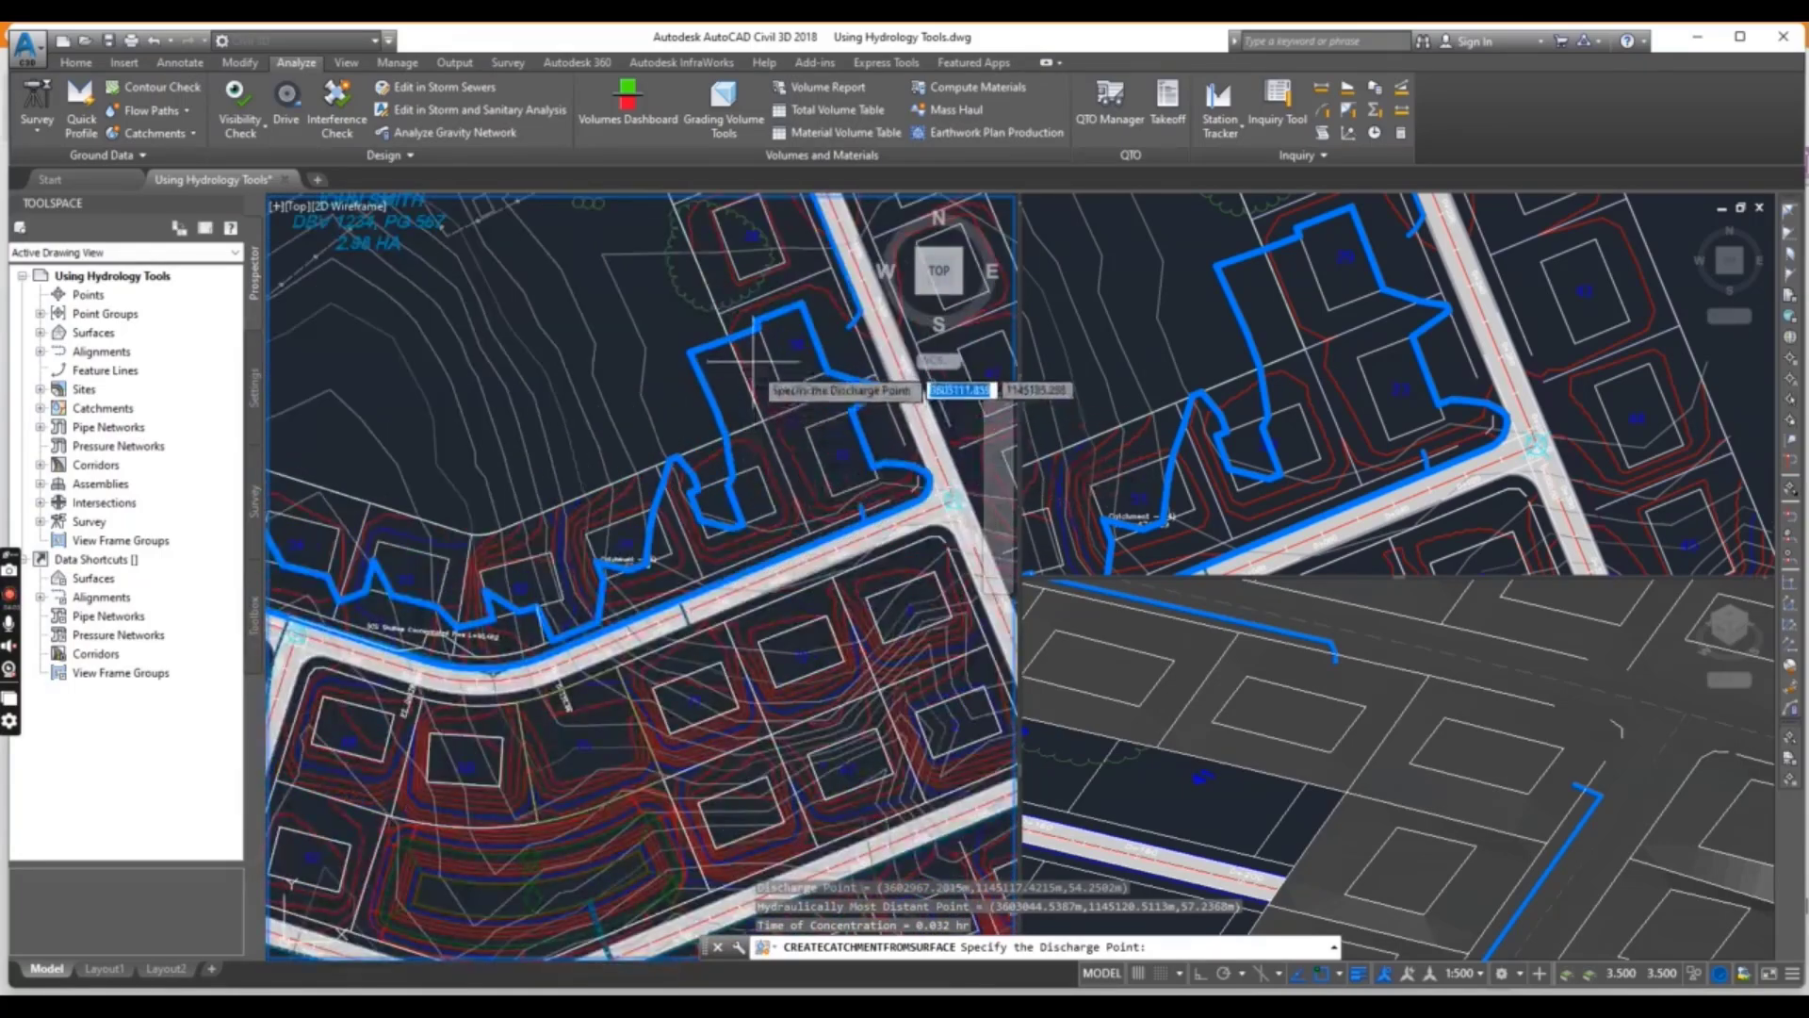
{"action": "middle_click_drag", "start_coordinate": [306, 617], "coordinate": [460, 604]}
{"action": "middle_click_drag", "start_coordinate": [695, 590], "coordinate": [479, 584]}
{"action": "scroll", "coordinate": [706, 380], "scroll_direction": "up", "scroll_amount": 2}
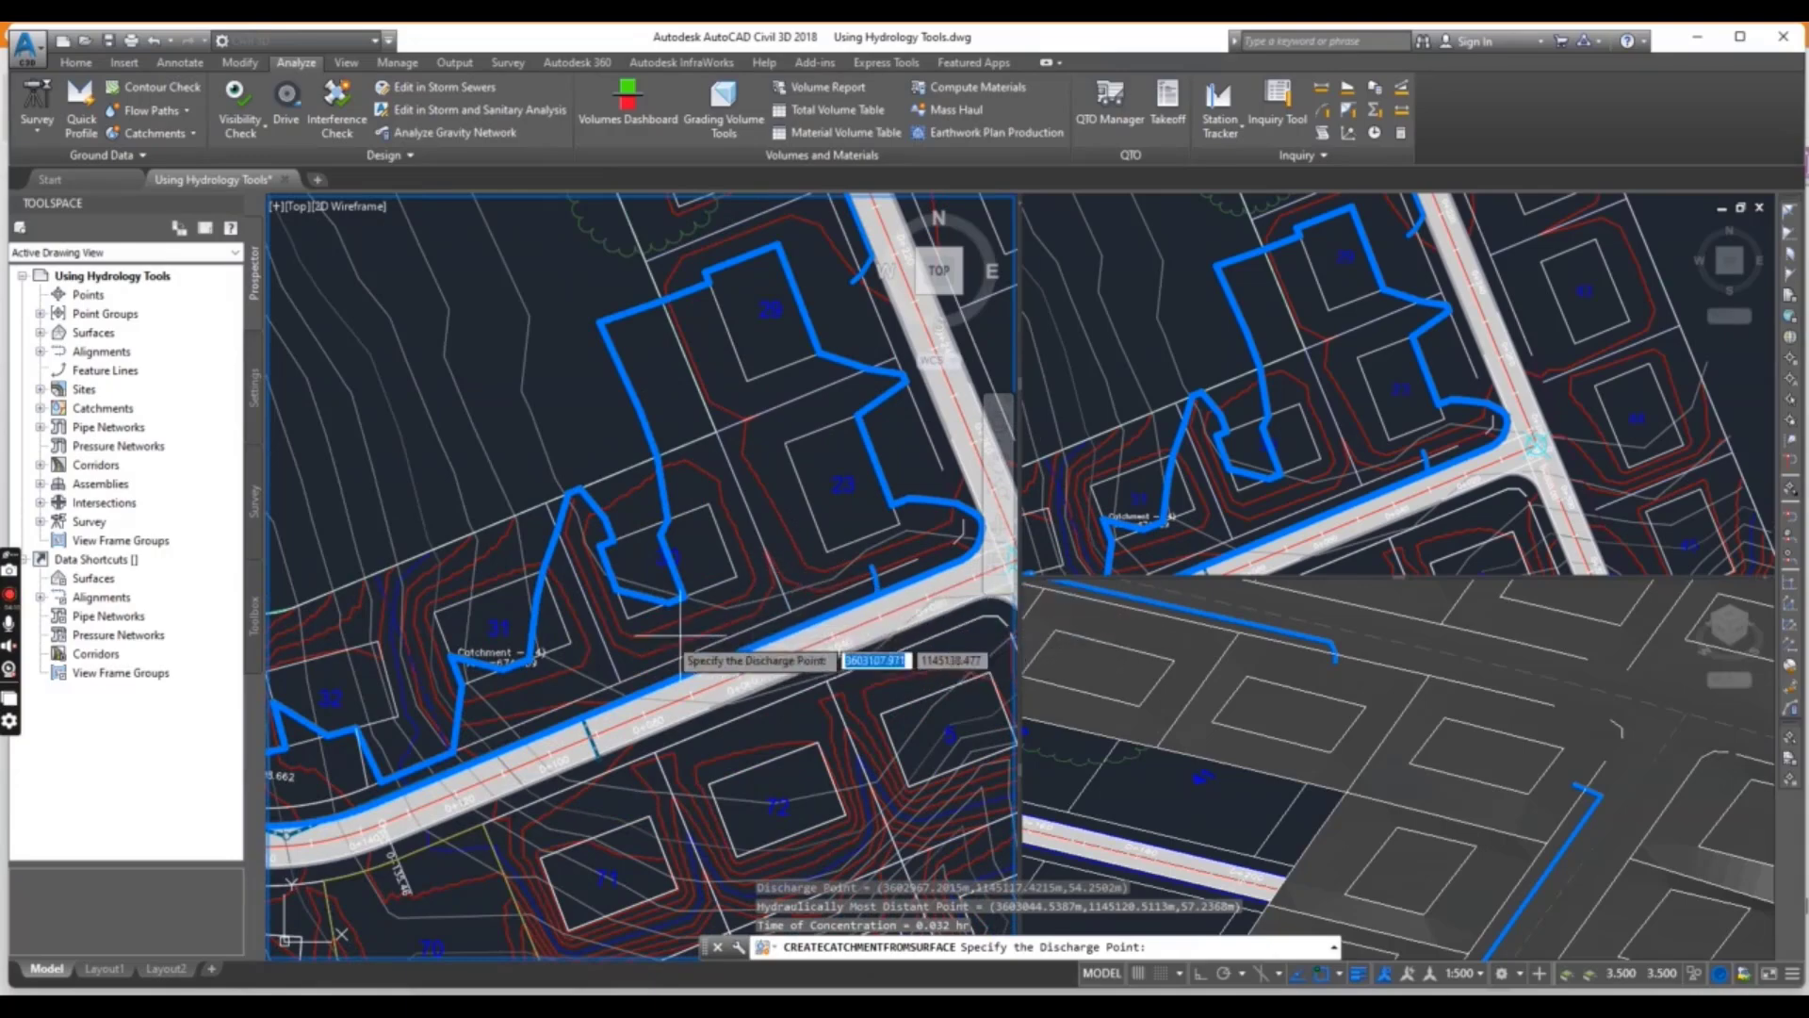
{"action": "middle_click_drag", "start_coordinate": [599, 681], "coordinate": [863, 479]}
{"action": "scroll", "coordinate": [863, 479], "scroll_direction": "down", "scroll_amount": 2}
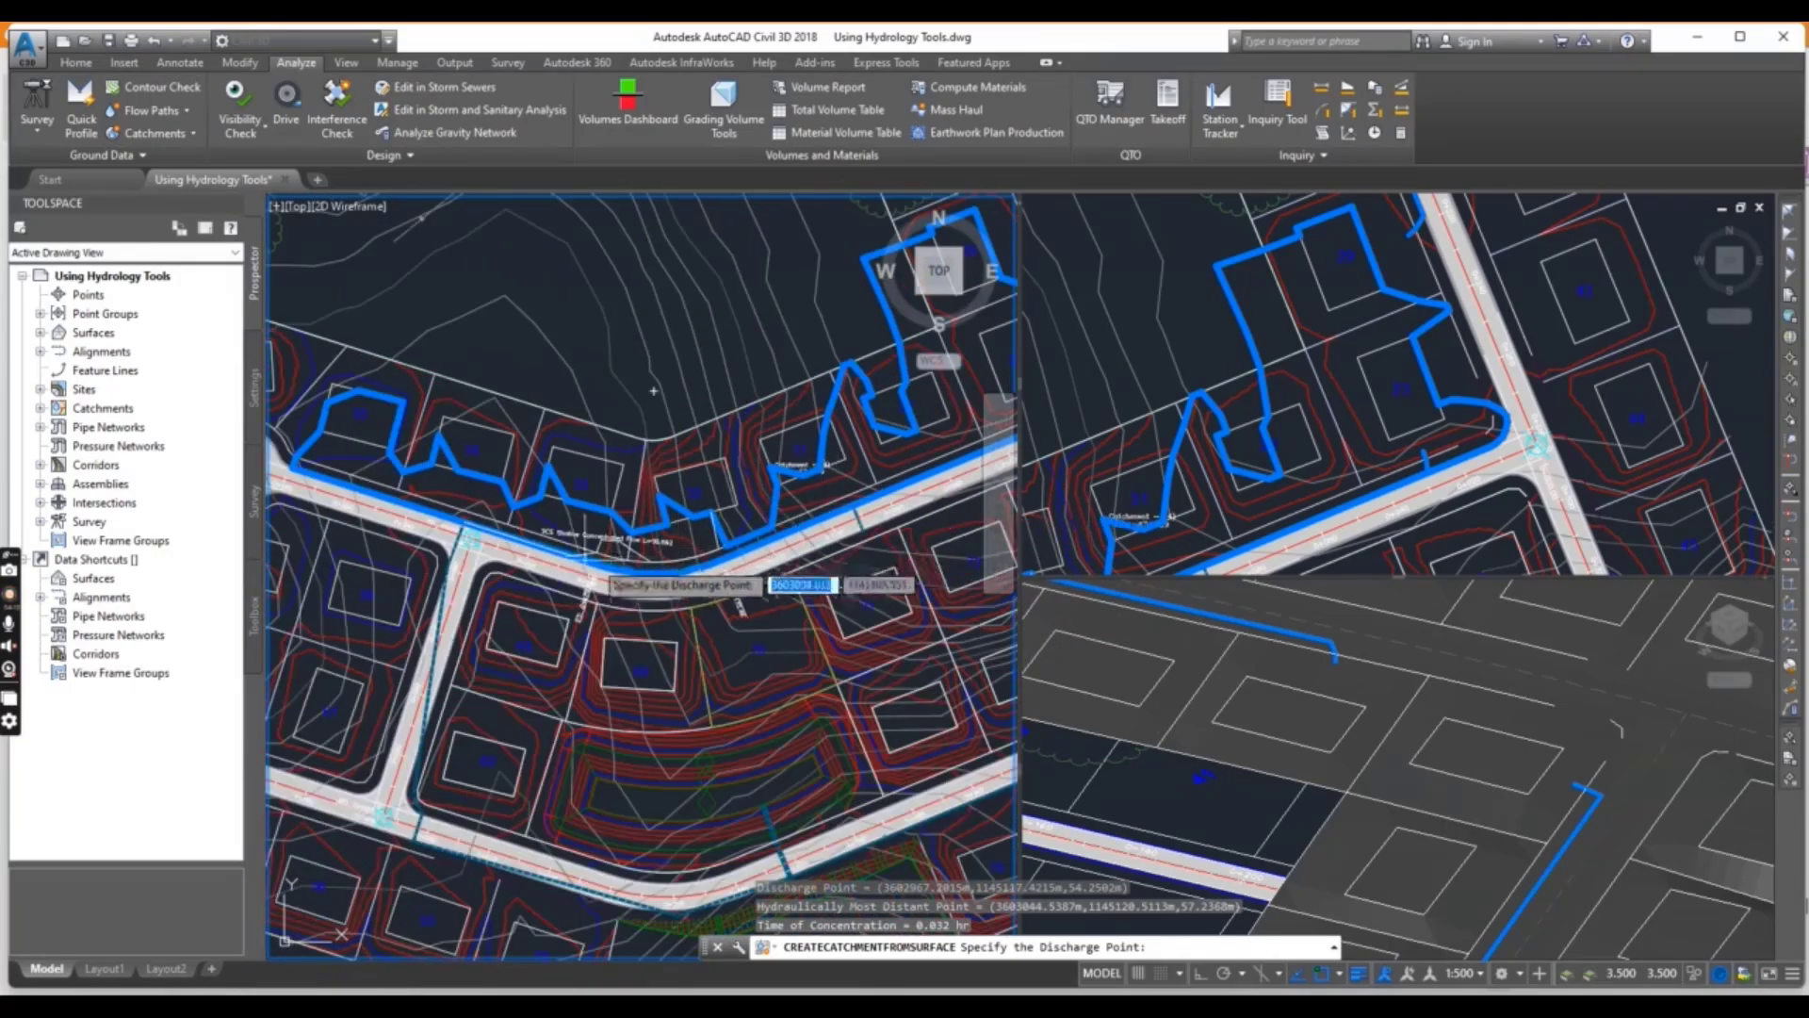
- Check how the catchment boundary and flow path reach the discharge point at the side-road intersection below lot 34
{"action": "scroll", "coordinate": [442, 515], "scroll_direction": "up", "scroll_amount": 4}
{"action": "middle_click_drag", "start_coordinate": [442, 515], "coordinate": [632, 564]}
{"action": "scroll", "coordinate": [657, 573], "scroll_direction": "down", "scroll_amount": 2}
{"action": "scroll", "coordinate": [662, 577], "scroll_direction": "up", "scroll_amount": 5}
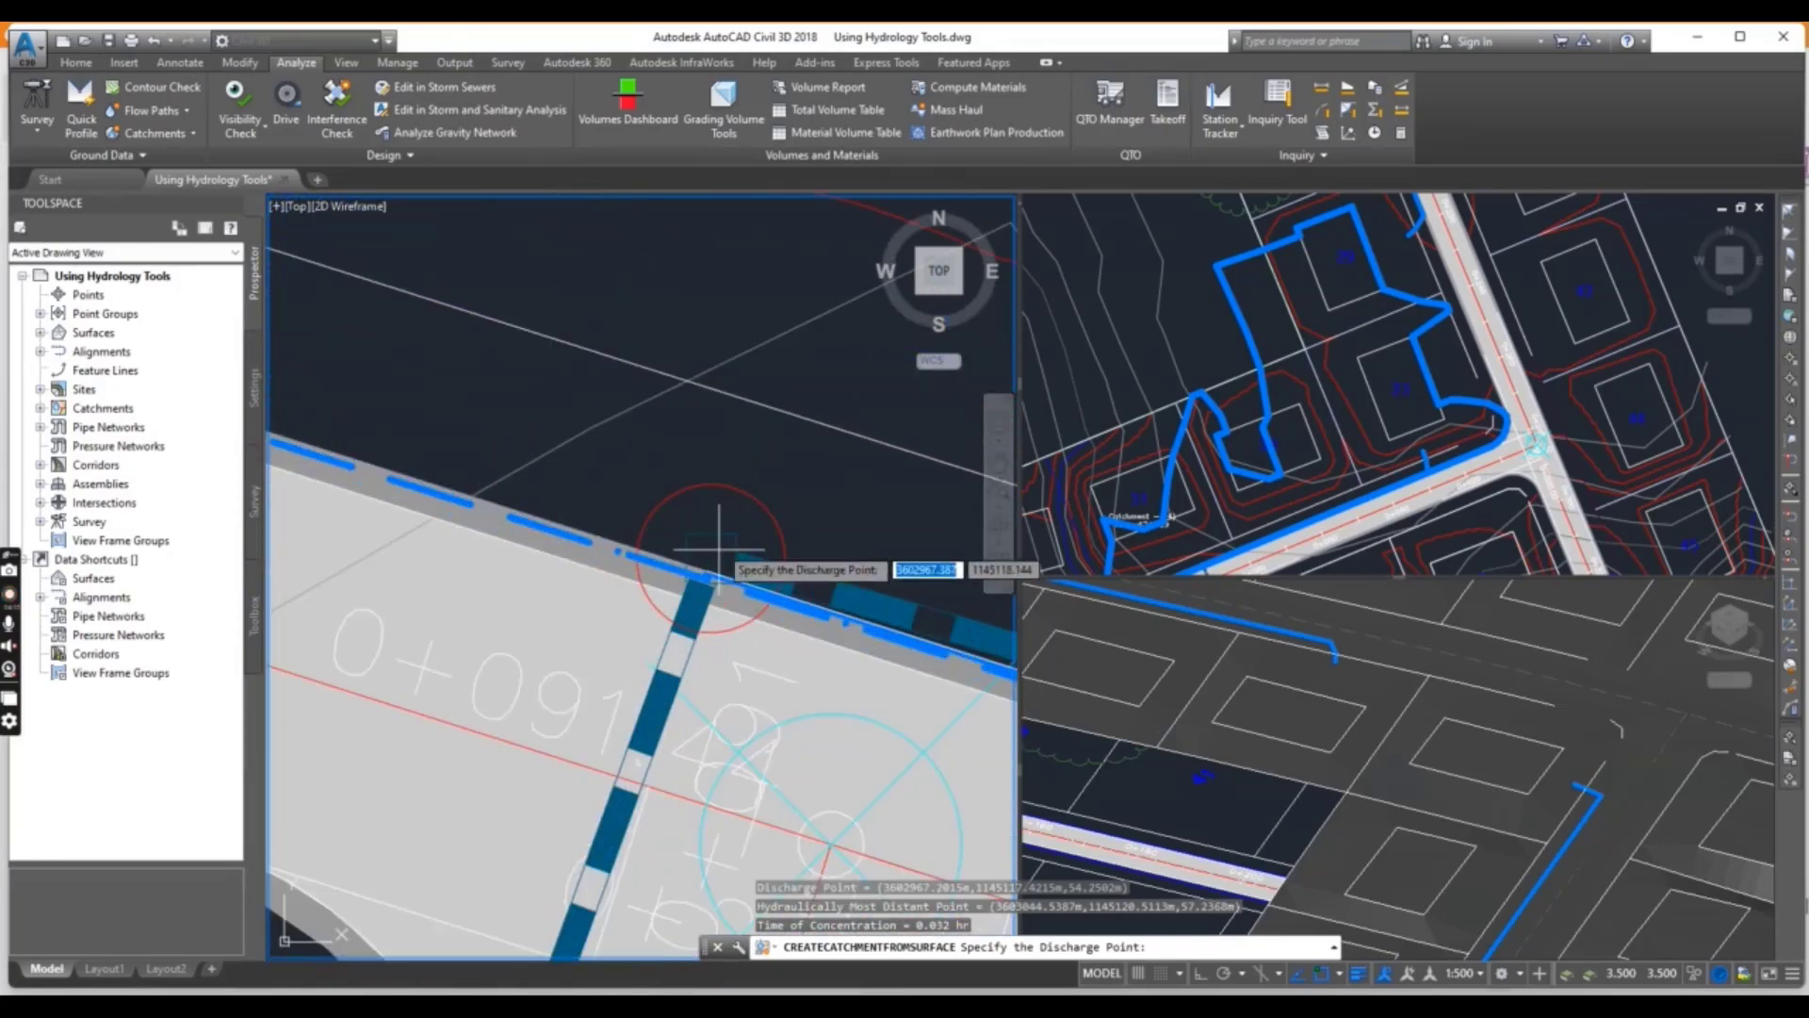
{"action": "scroll", "coordinate": [710, 519], "scroll_direction": "down", "scroll_amount": 5}
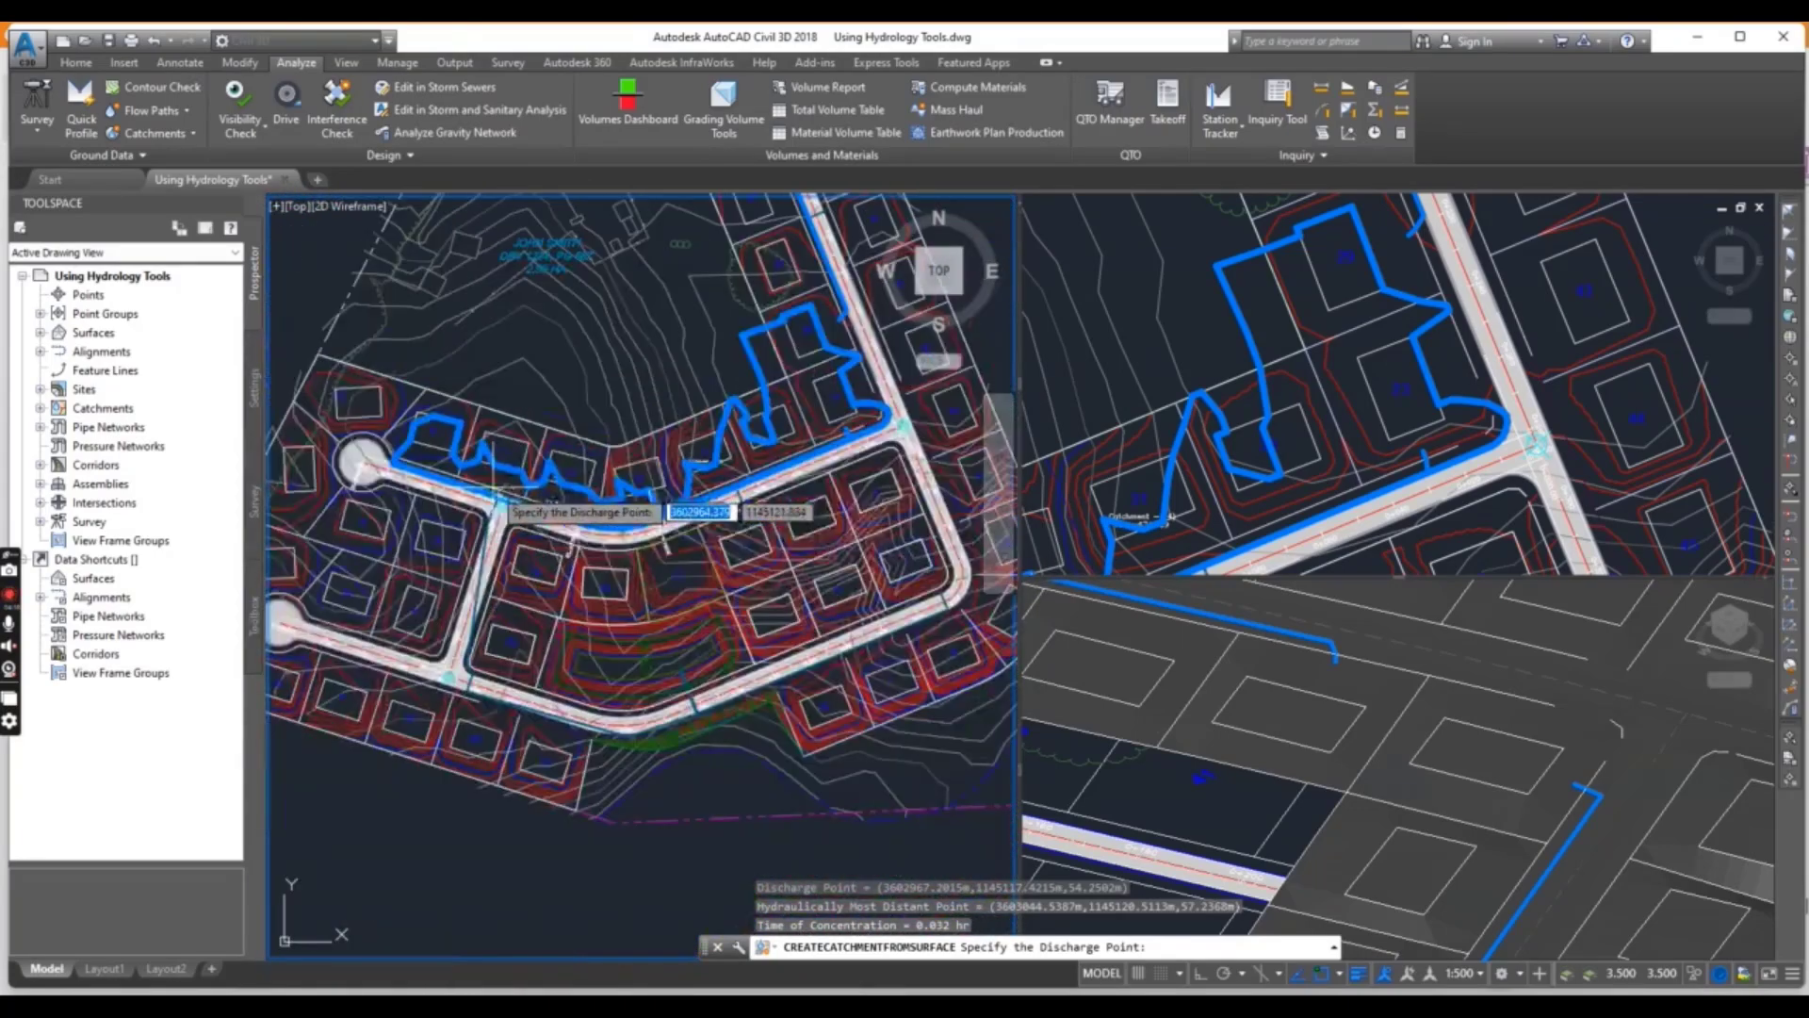
{"action": "scroll", "coordinate": [534, 517], "scroll_direction": "up", "scroll_amount": 5}
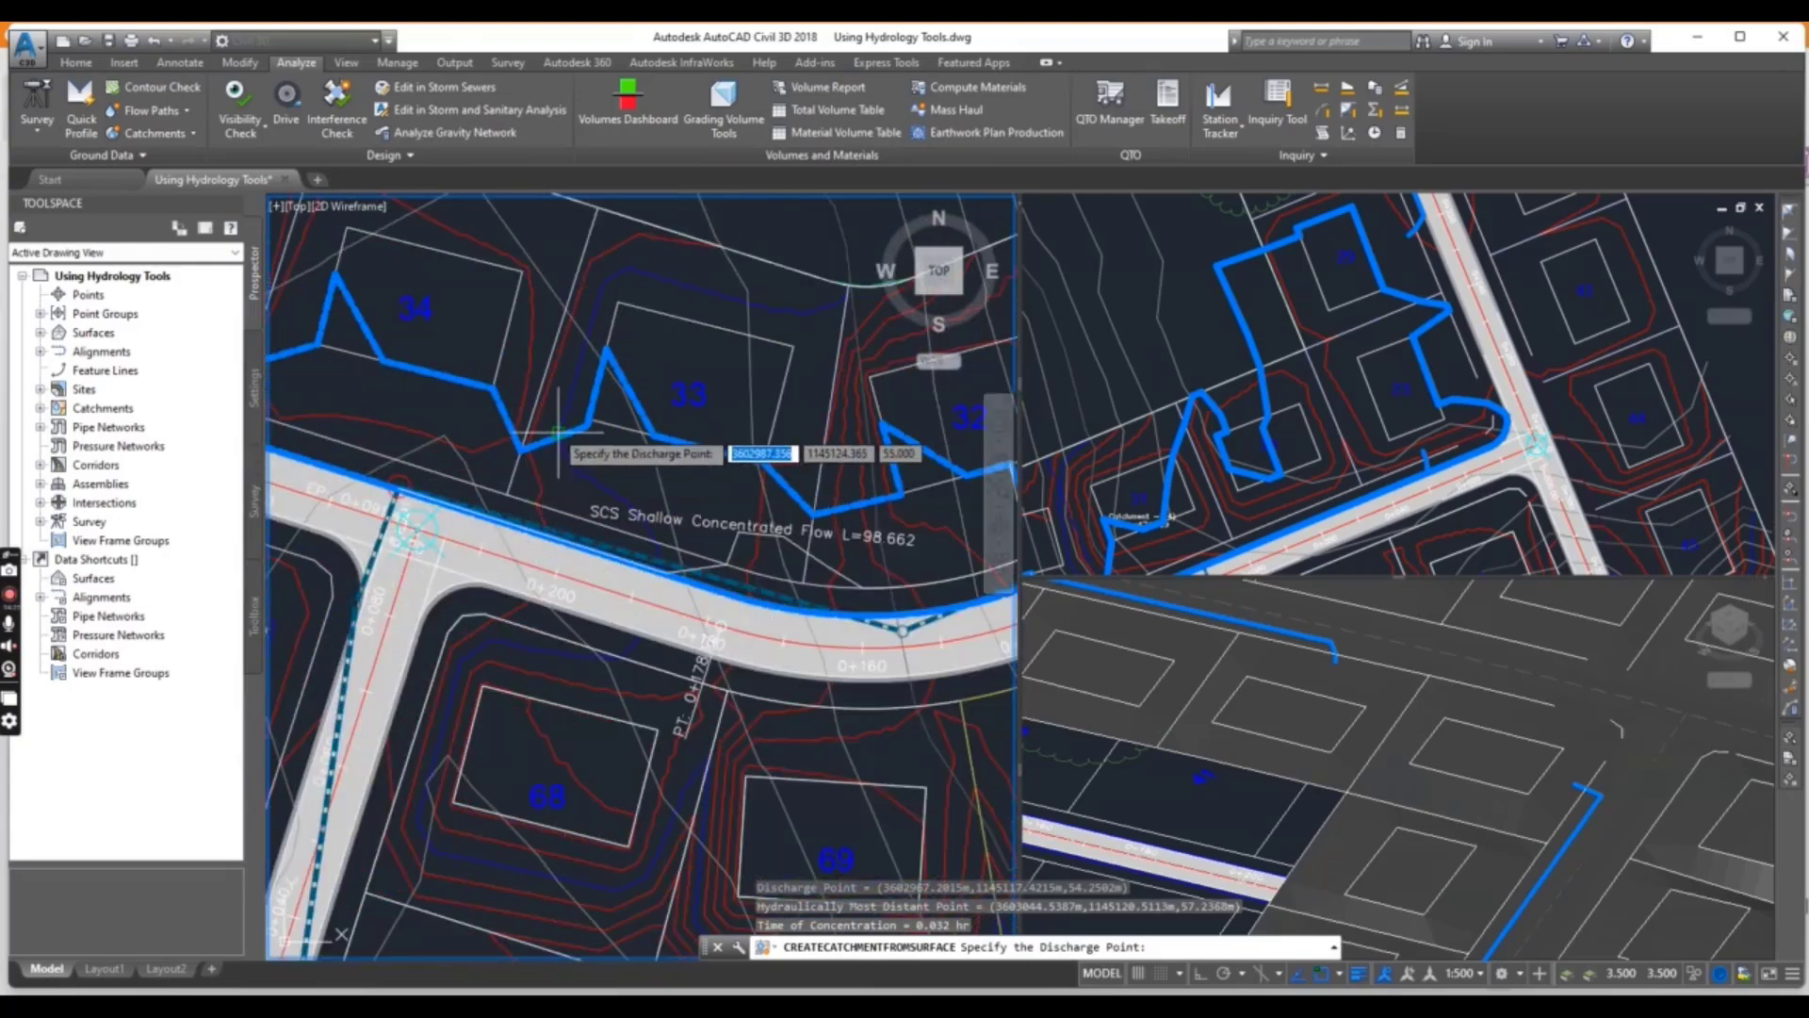
{"action": "scroll", "coordinate": [480, 458], "scroll_direction": "down", "scroll_amount": 3}
{"action": "scroll", "coordinate": [633, 517], "scroll_direction": "up", "scroll_amount": 5}
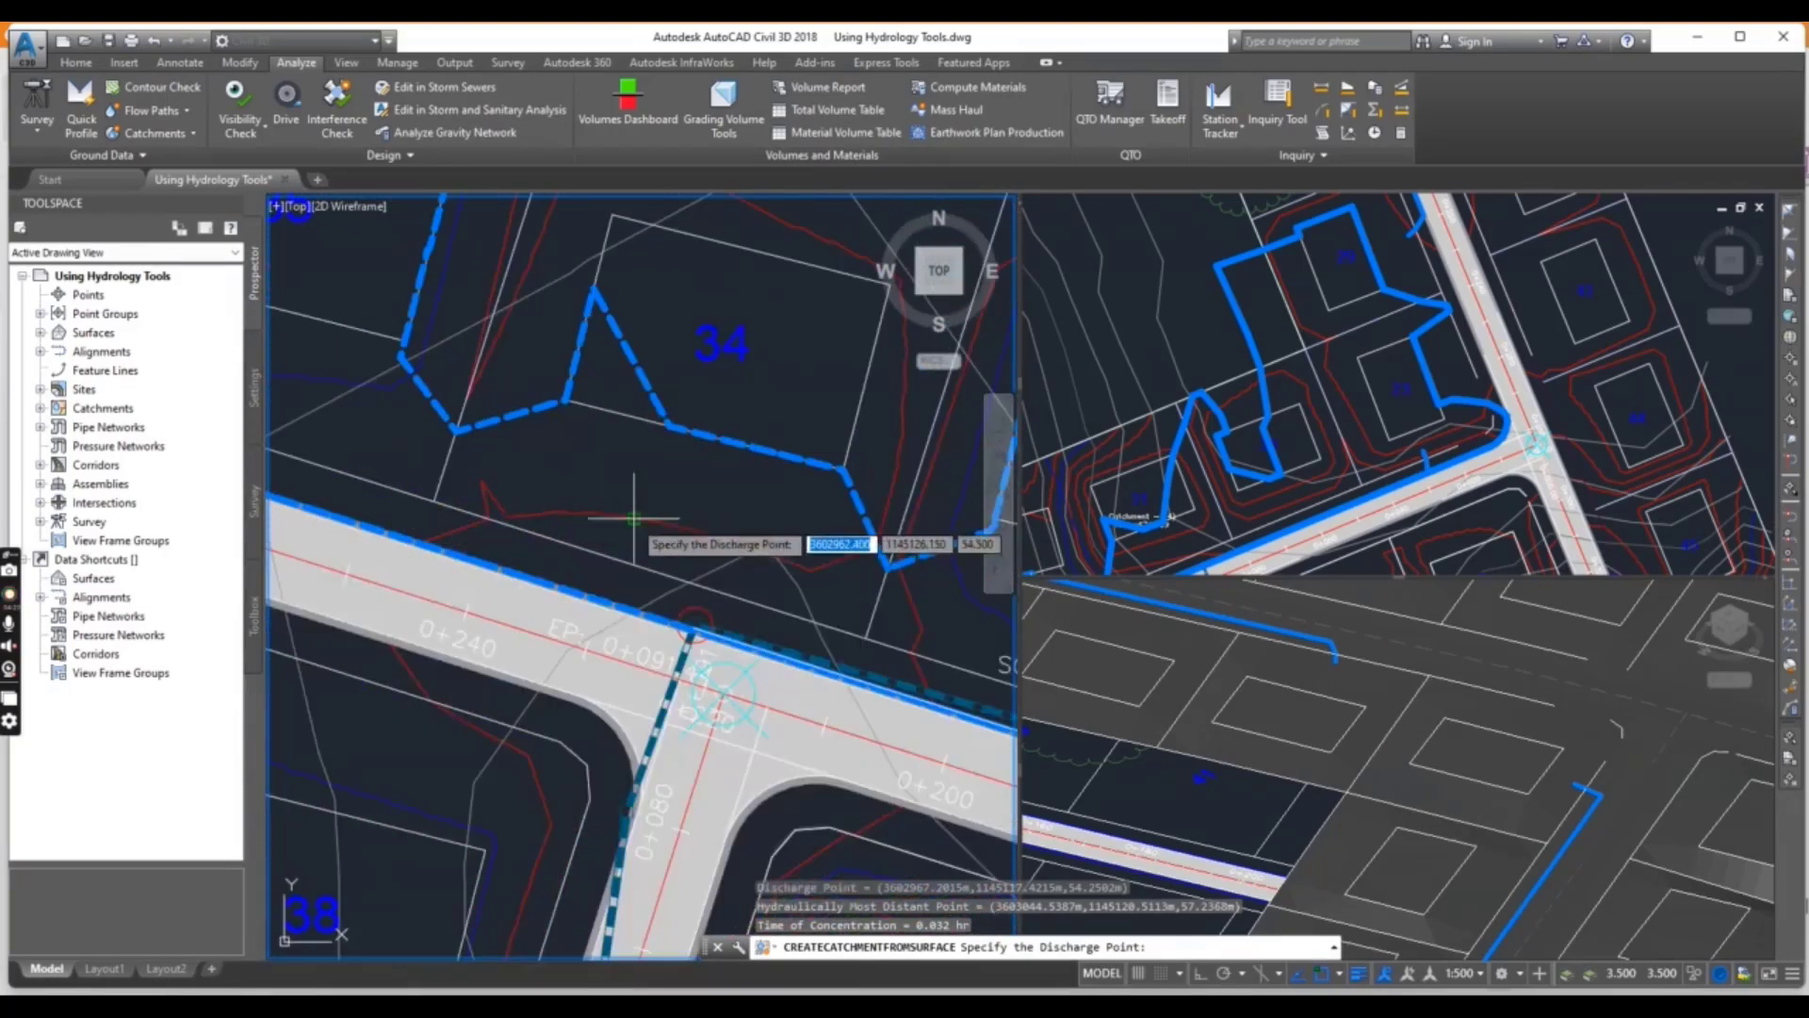
{"action": "scroll", "coordinate": [650, 452], "scroll_direction": "down", "scroll_amount": 3}
{"action": "scroll", "coordinate": [490, 480], "scroll_direction": "up", "scroll_amount": 5}
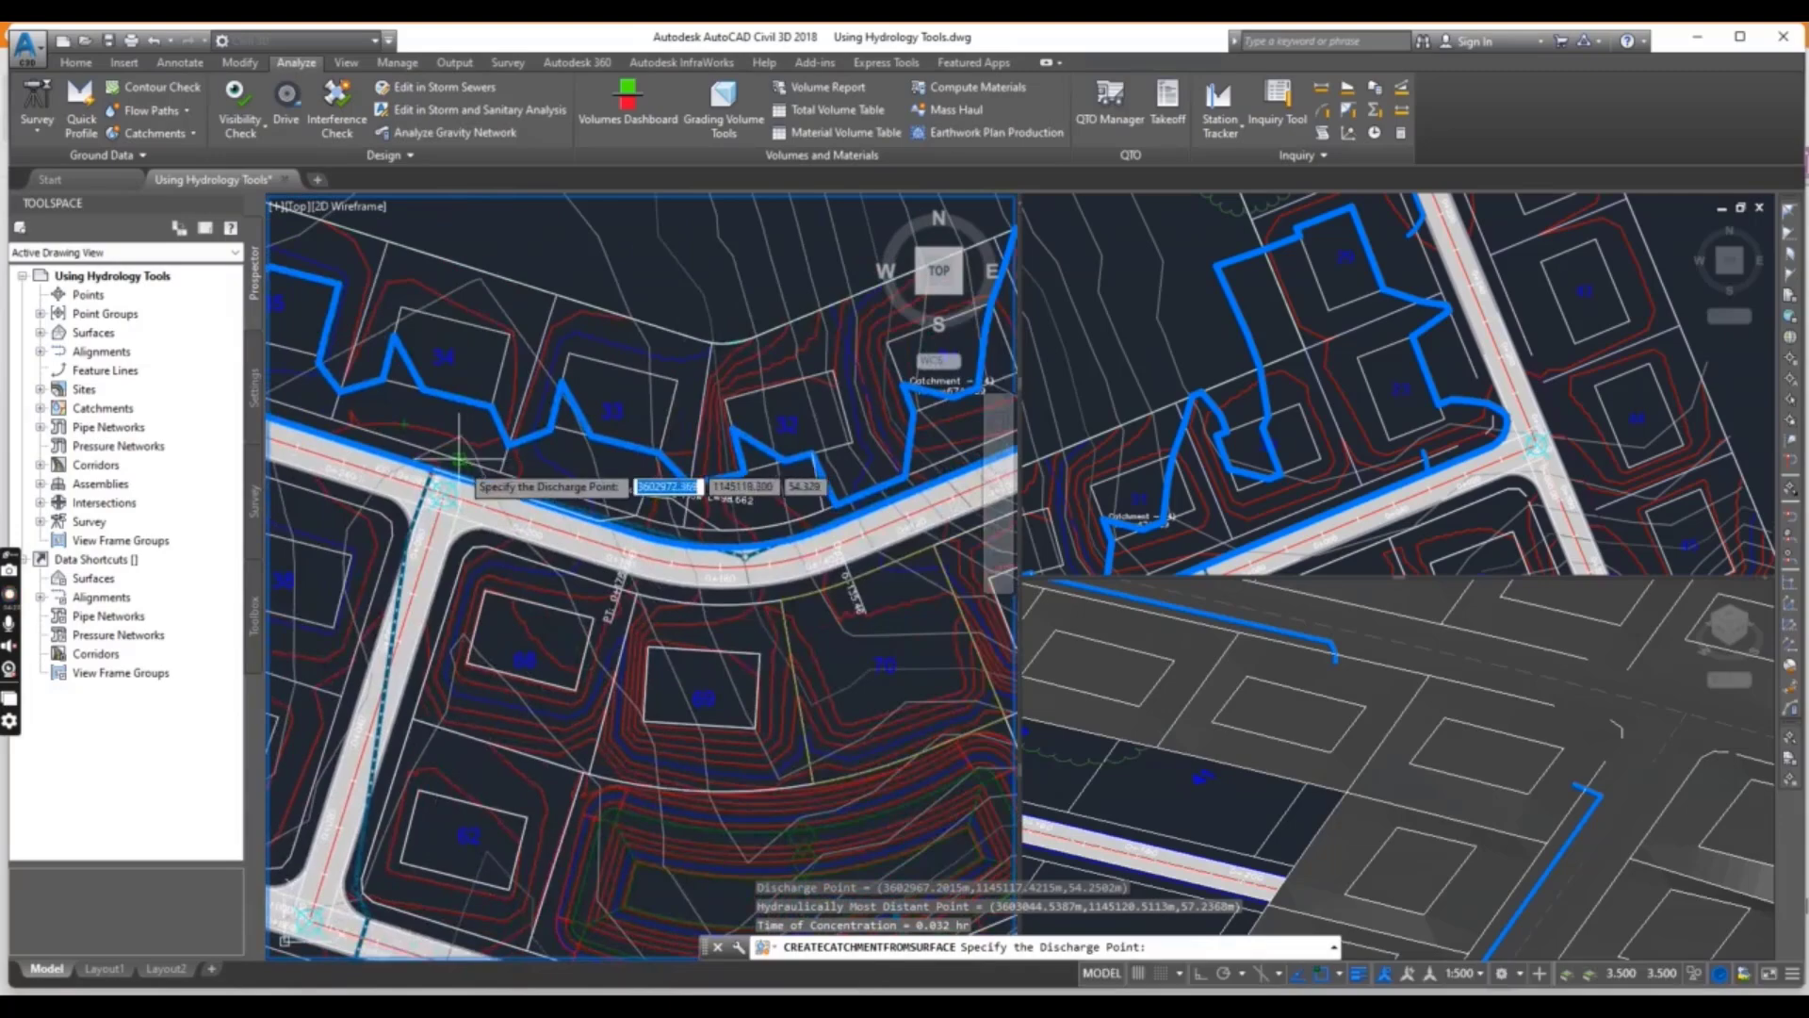
{"action": "scroll", "coordinate": [495, 491], "scroll_direction": "down", "scroll_amount": 3}
{"action": "scroll", "coordinate": [514, 471], "scroll_direction": "up", "scroll_amount": 4}
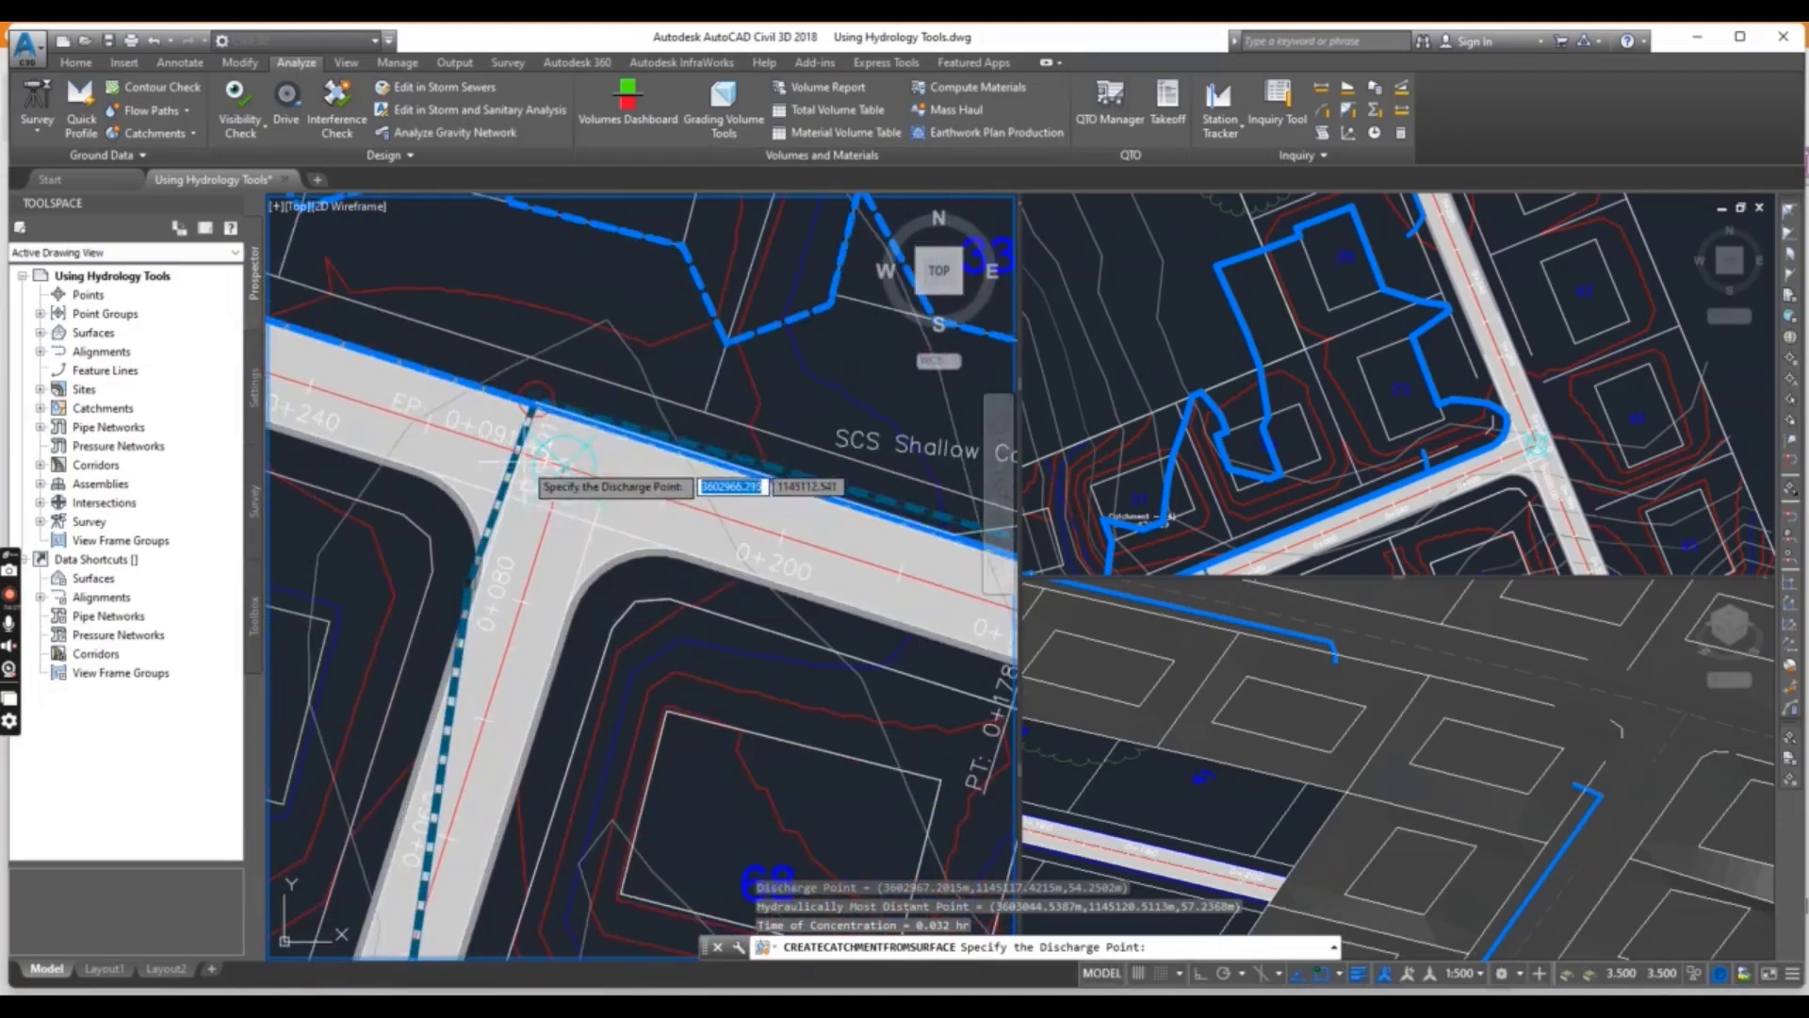
{"action": "scroll", "coordinate": [535, 412], "scroll_direction": "up", "scroll_amount": 2}
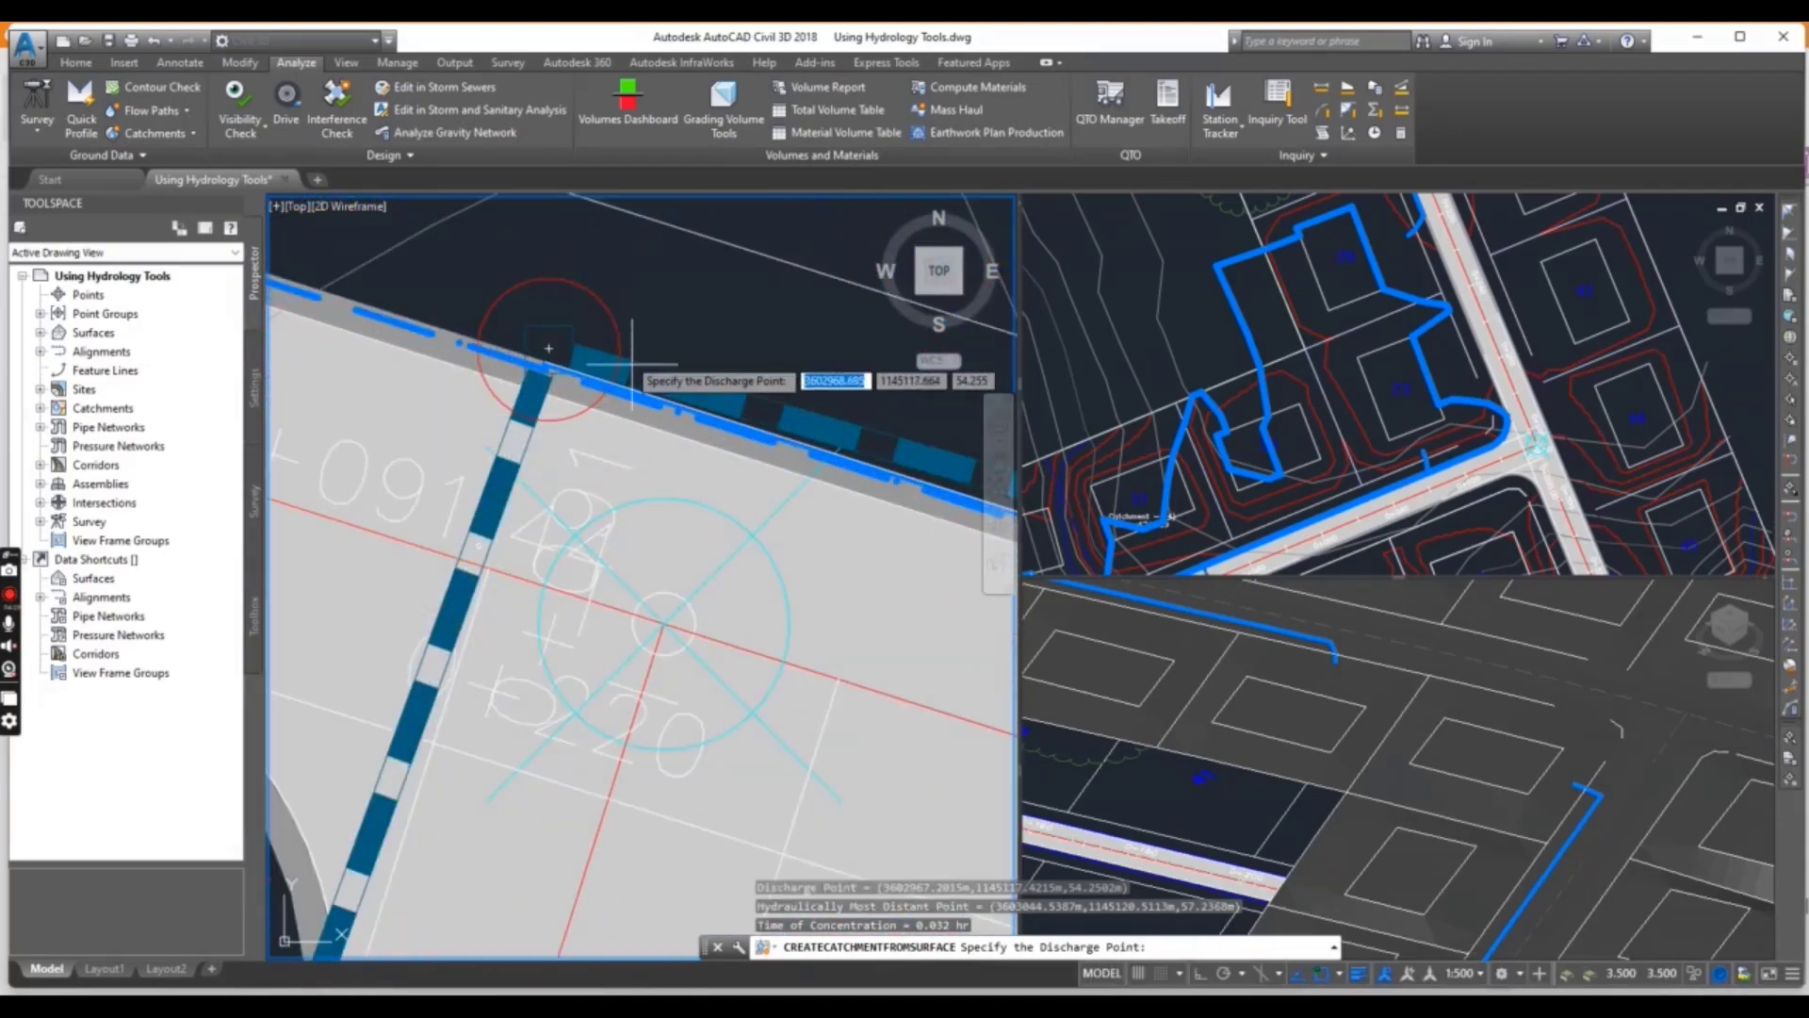
{"action": "middle_click_drag", "start_coordinate": [603, 329], "coordinate": [612, 453]}
{"action": "scroll", "coordinate": [594, 458], "scroll_direction": "down", "scroll_amount": 2}
{"action": "scroll", "coordinate": [566, 443], "scroll_direction": "down", "scroll_amount": 3}
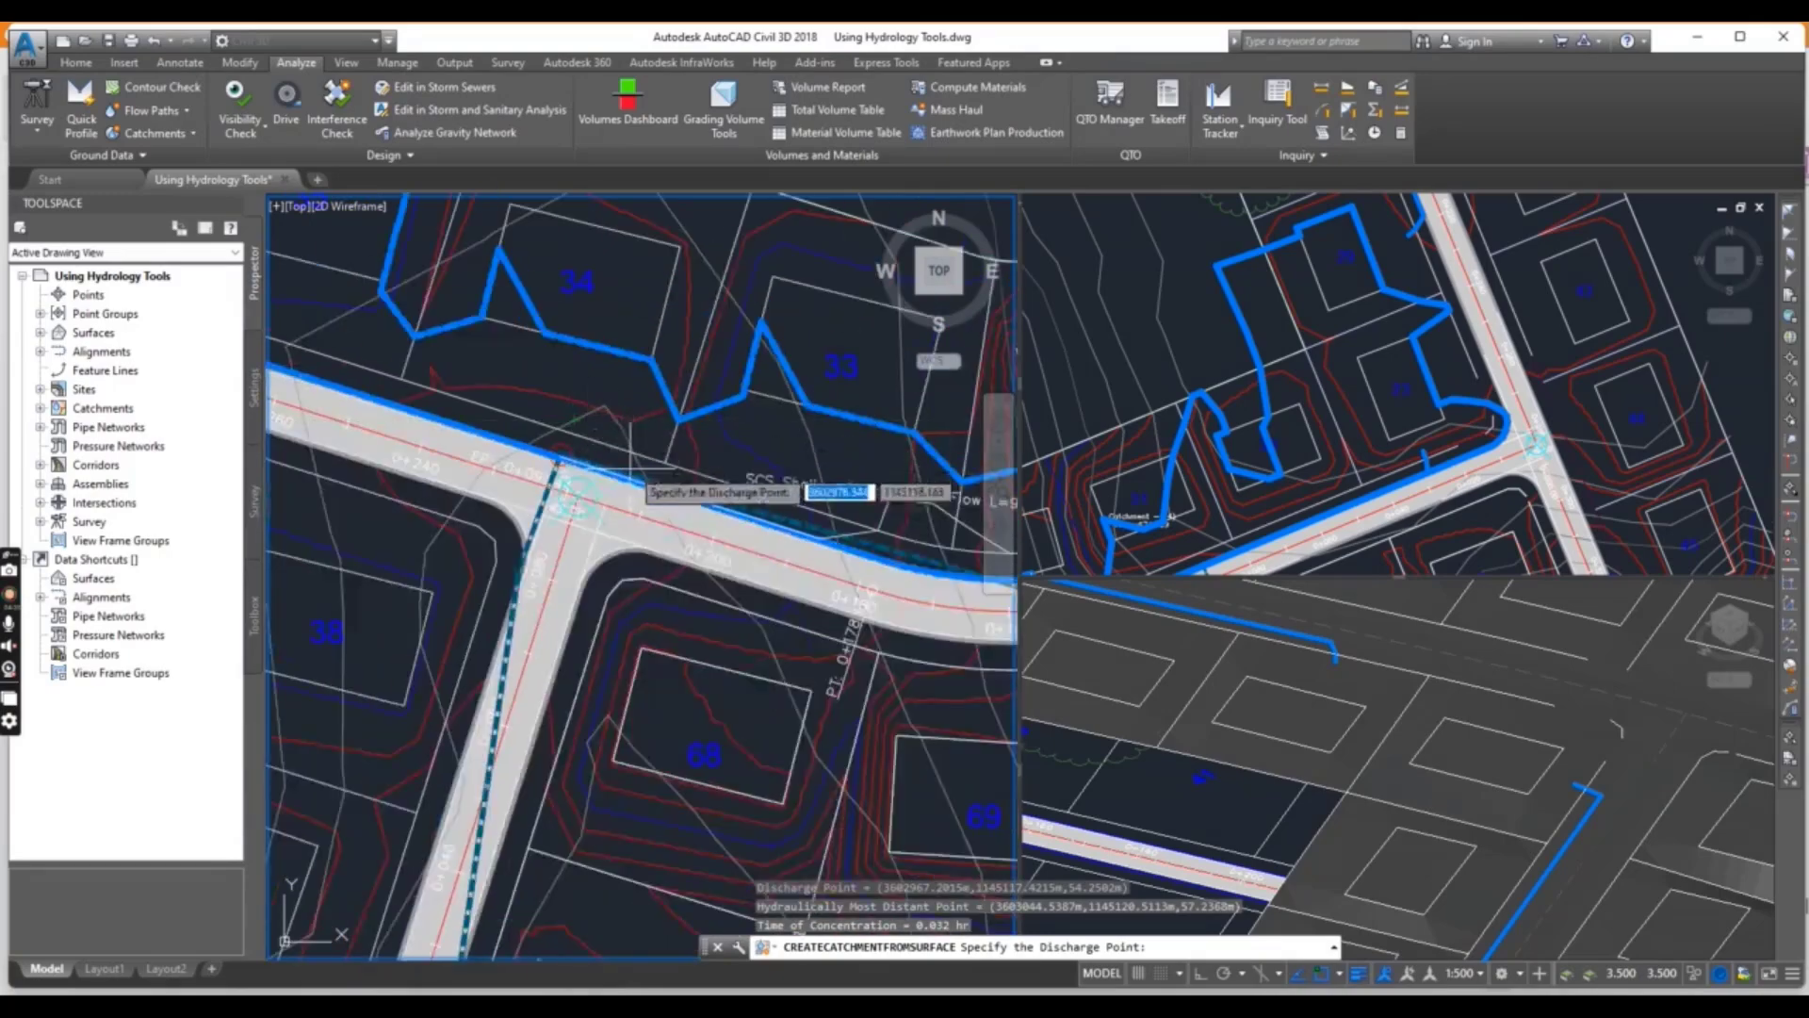
{"action": "scroll", "coordinate": [511, 509], "scroll_direction": "down", "scroll_amount": 3}
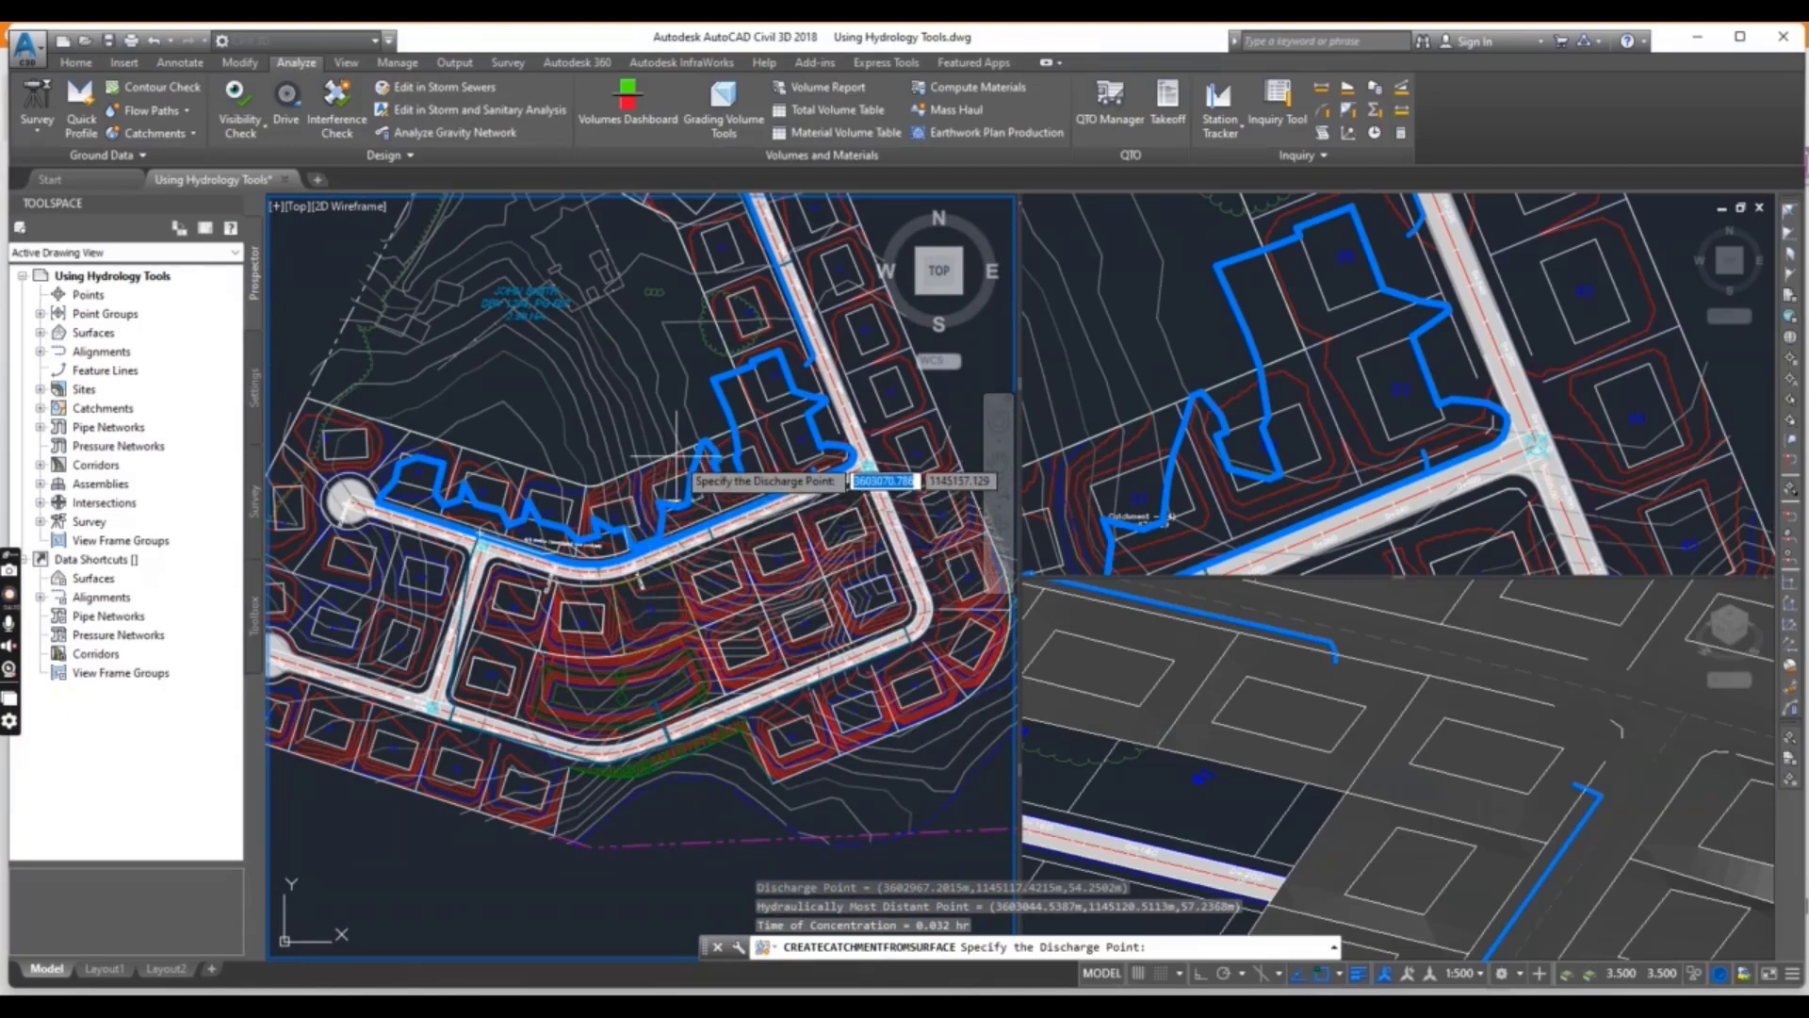
- Review the catchment boundary and its label near lots 31 and 23, and end the catchment command
{"action": "scroll", "coordinate": [765, 497], "scroll_direction": "up", "scroll_amount": 5}
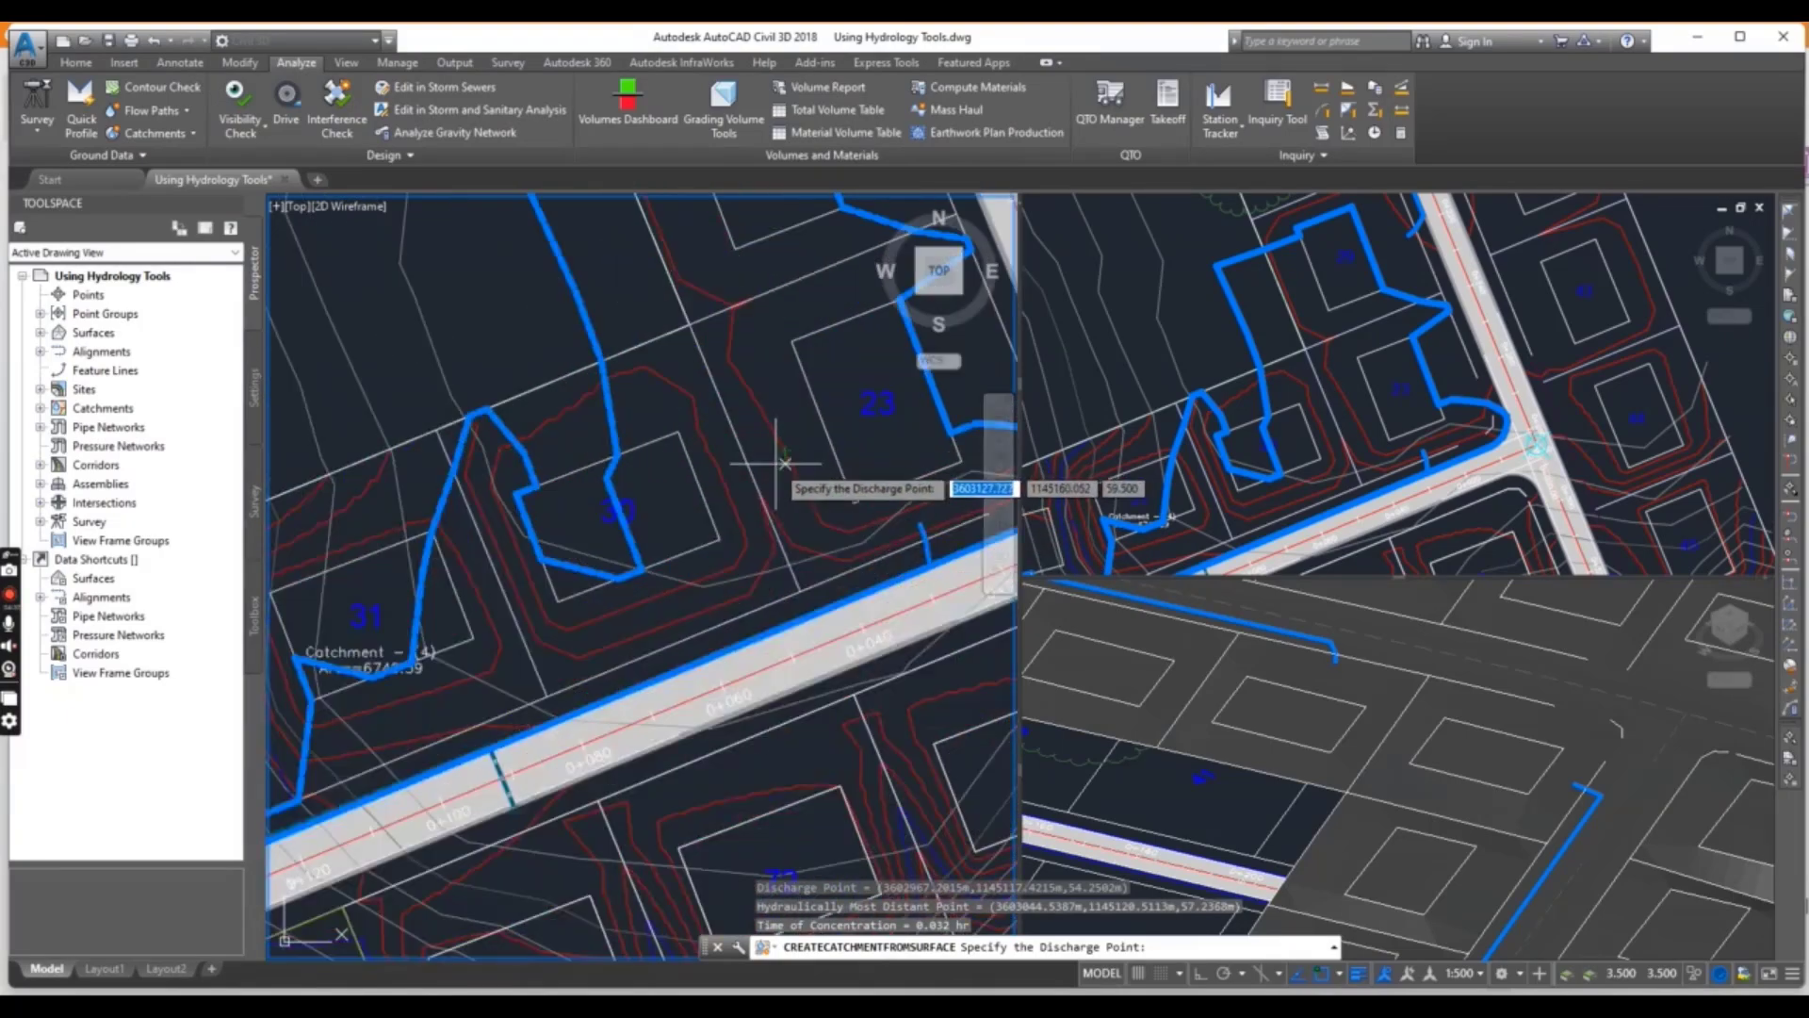
{"action": "scroll", "coordinate": [759, 452], "scroll_direction": "down", "scroll_amount": 5}
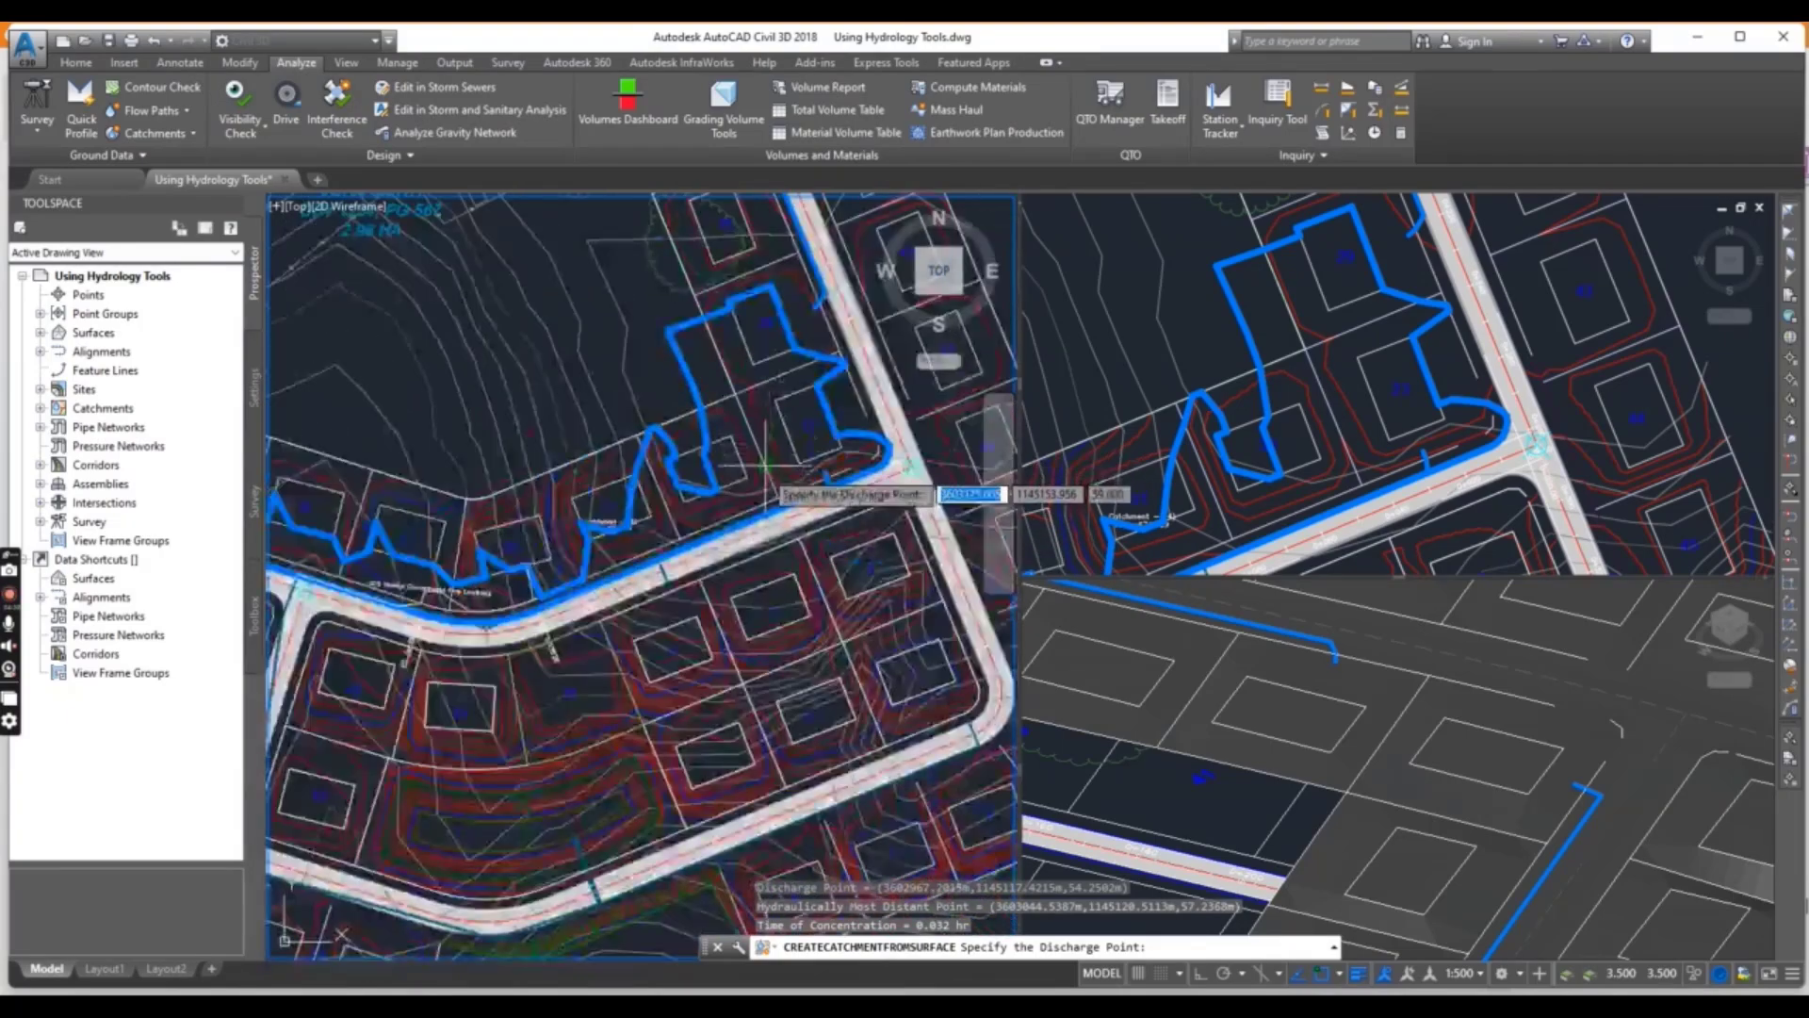
{"action": "key", "text": "Escape"}
{"action": "key", "text": "Escape"}
{"action": "key", "text": "Escape"}
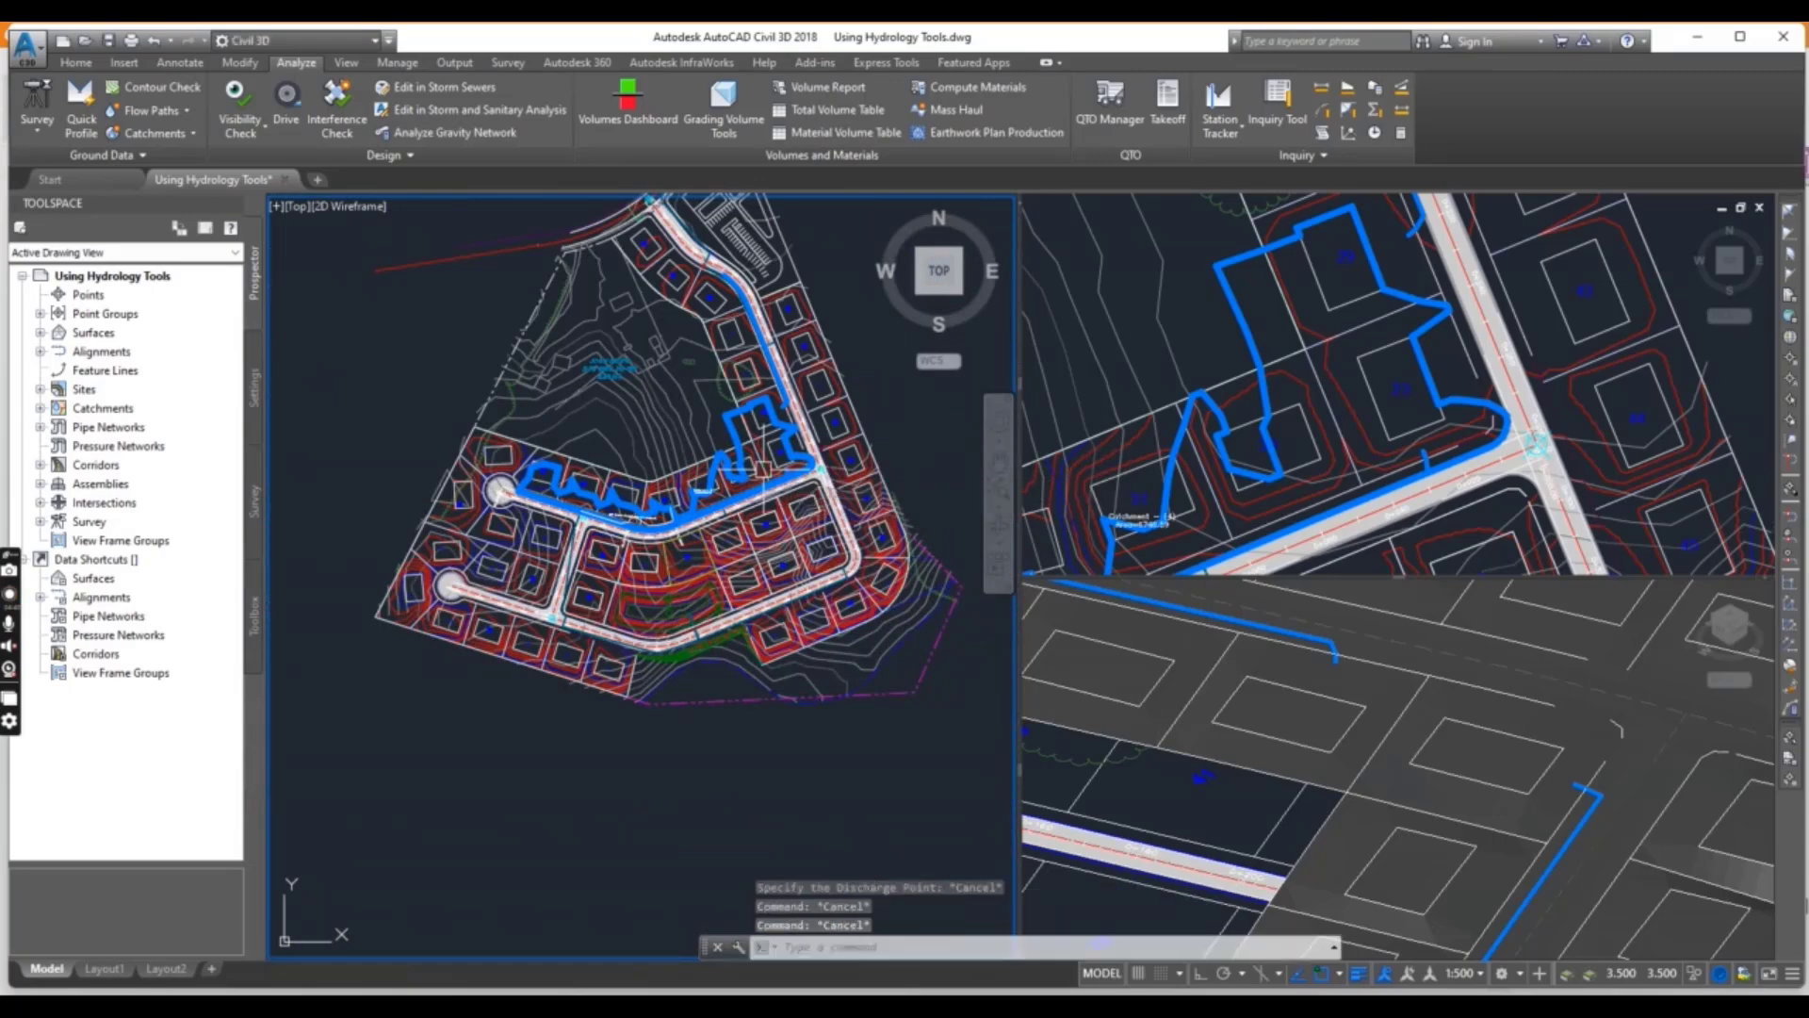
- View the catchment's extent within the whole subdivision, highlight its boundary by selecting it, and clear the selection
{"action": "scroll", "coordinate": [708, 504], "scroll_direction": "up", "scroll_amount": 4}
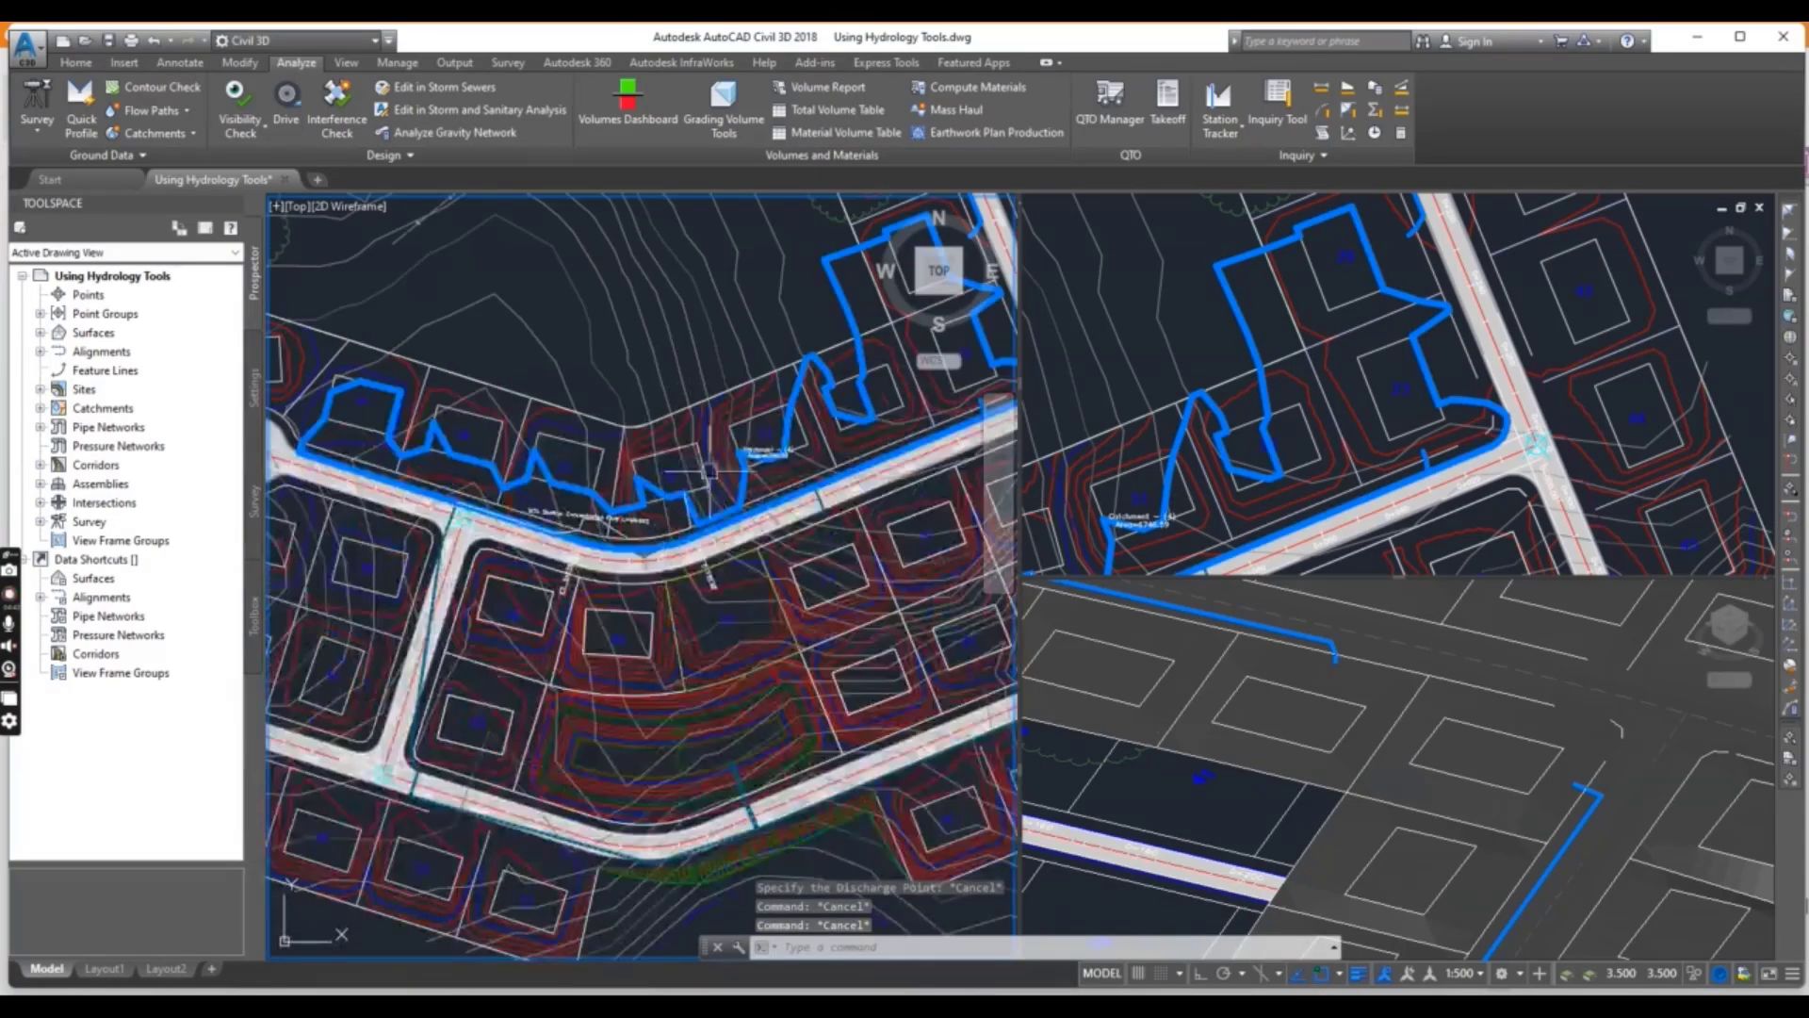
{"action": "scroll", "coordinate": [716, 519], "scroll_direction": "down", "scroll_amount": 2}
{"action": "middle_click_drag", "start_coordinate": [716, 495], "coordinate": [719, 597]}
{"action": "scroll", "coordinate": [718, 586], "scroll_direction": "down", "scroll_amount": 5}
{"action": "scroll", "coordinate": [745, 617], "scroll_direction": "up", "scroll_amount": 5}
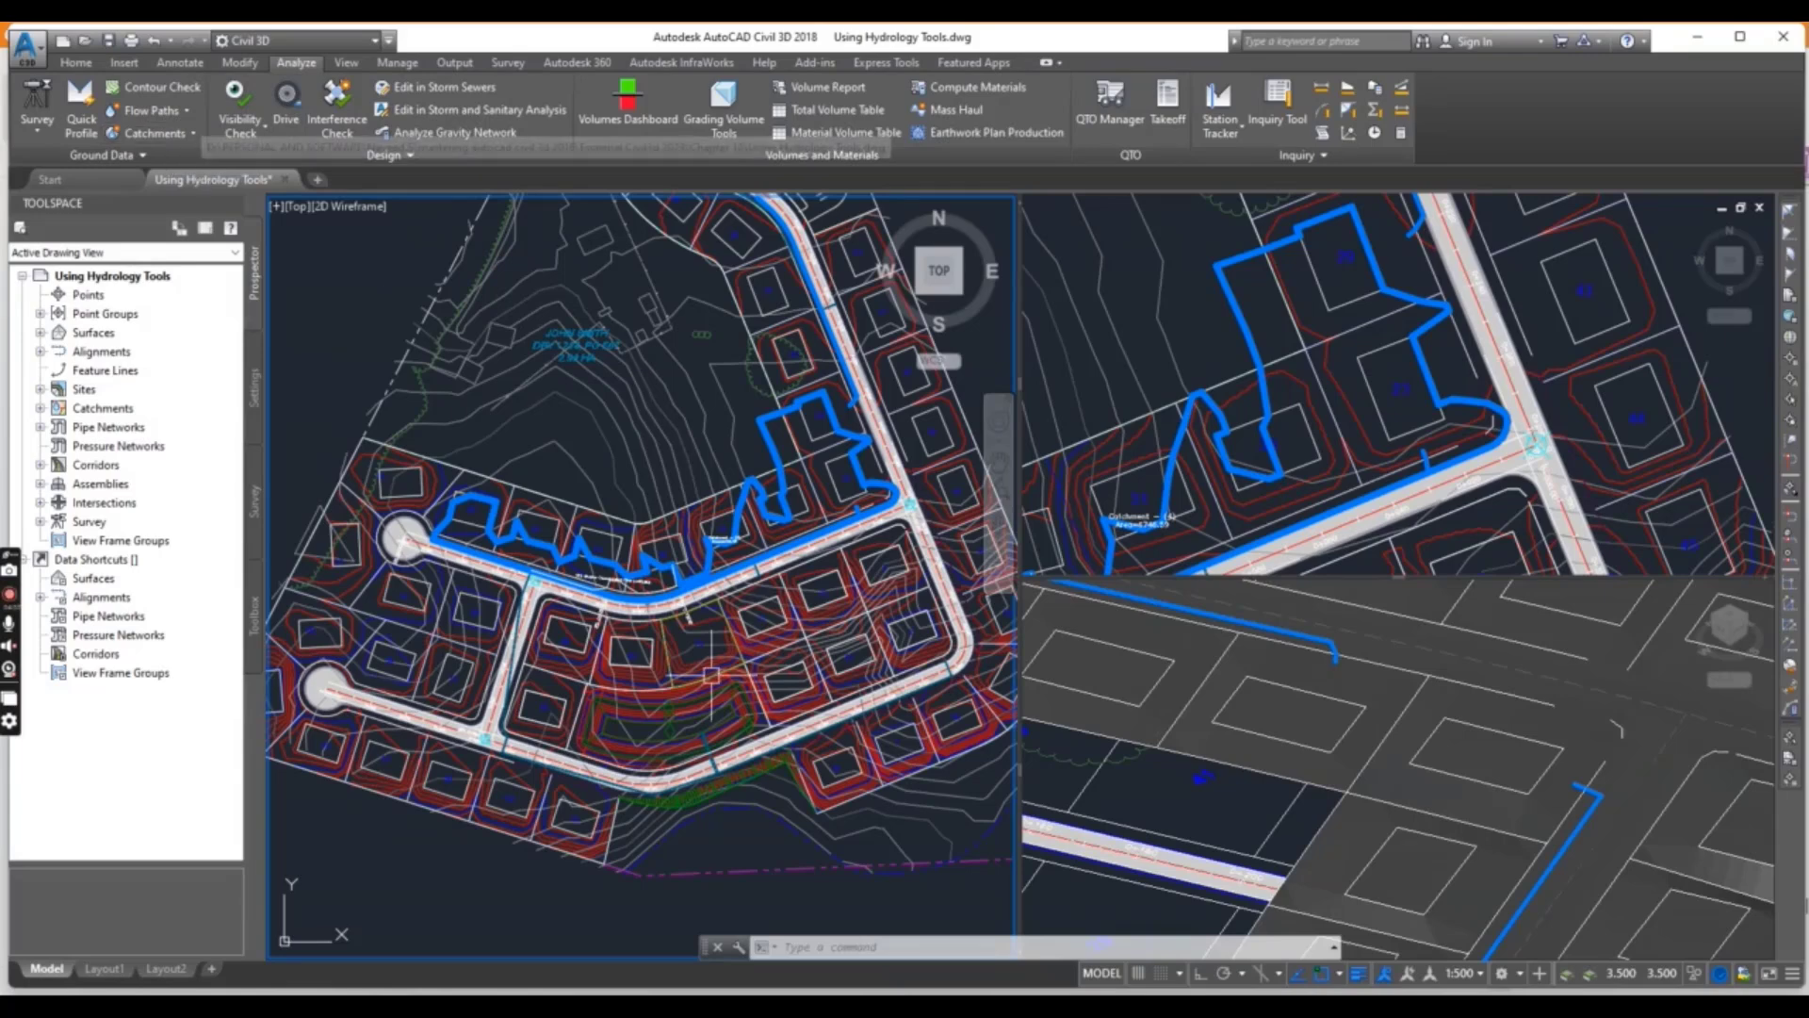
{"action": "left_click", "coordinate": [659, 583]}
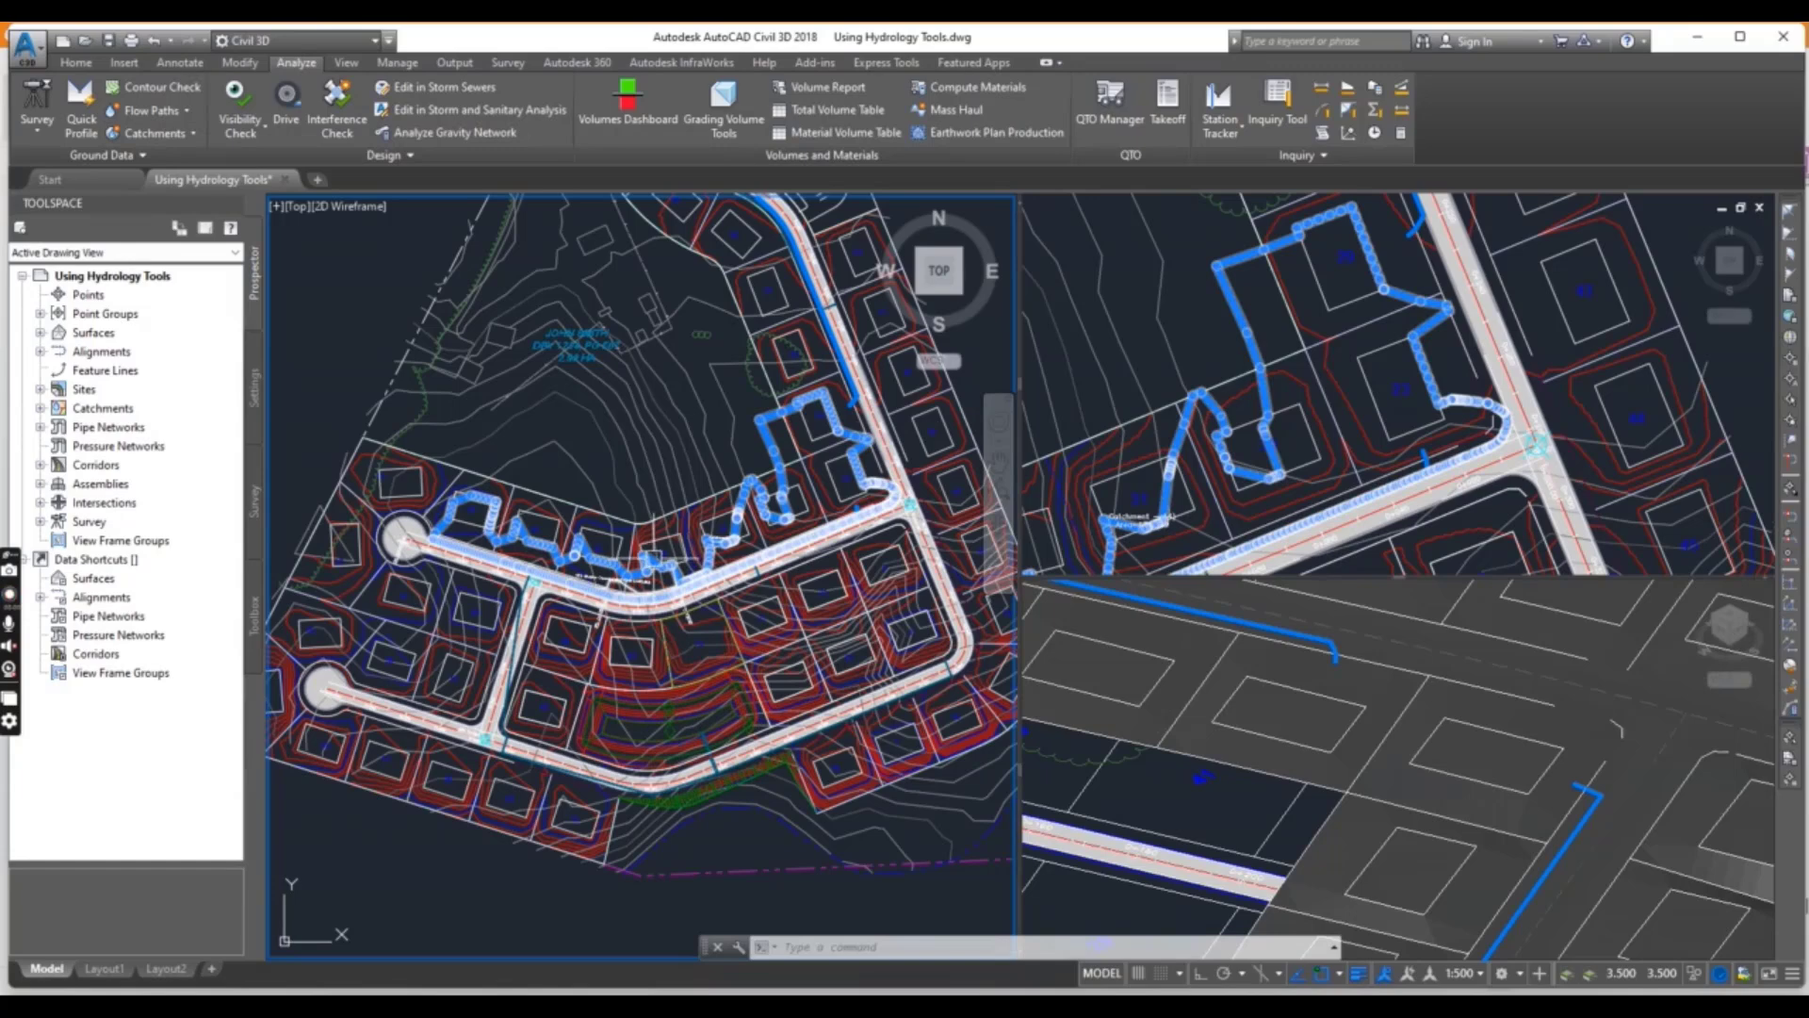
{"action": "key", "text": "Escape"}
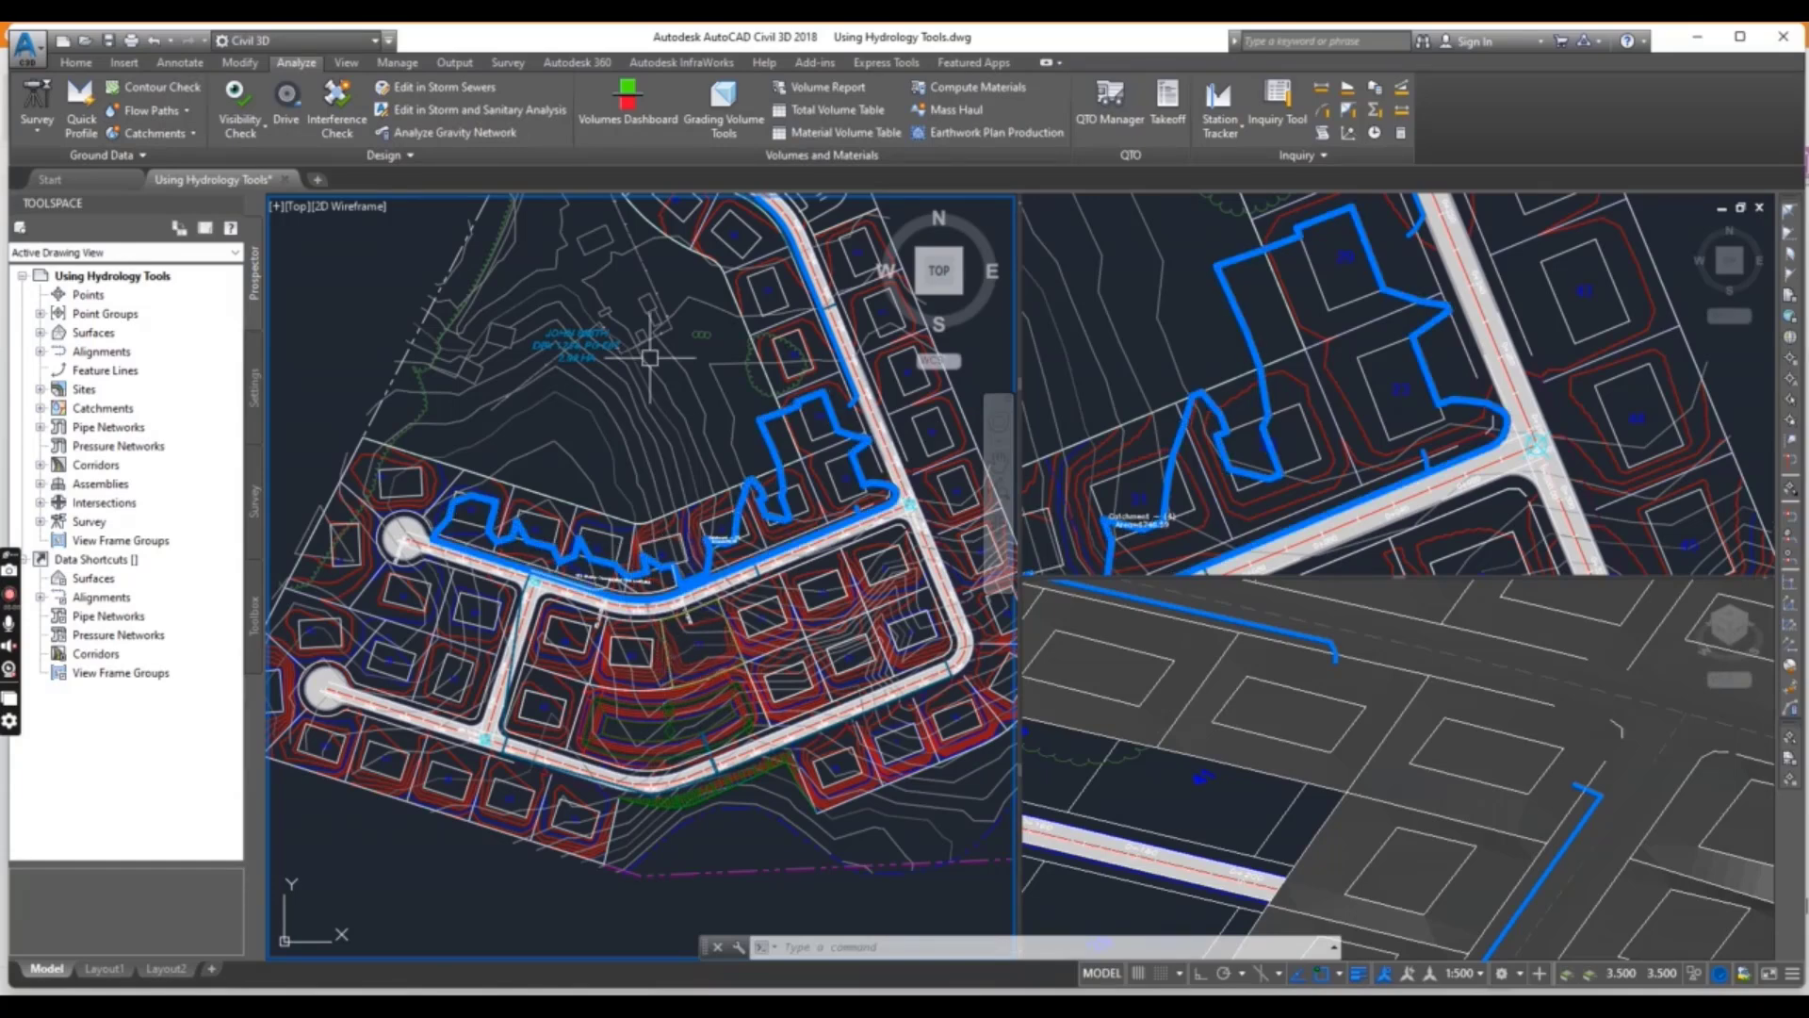